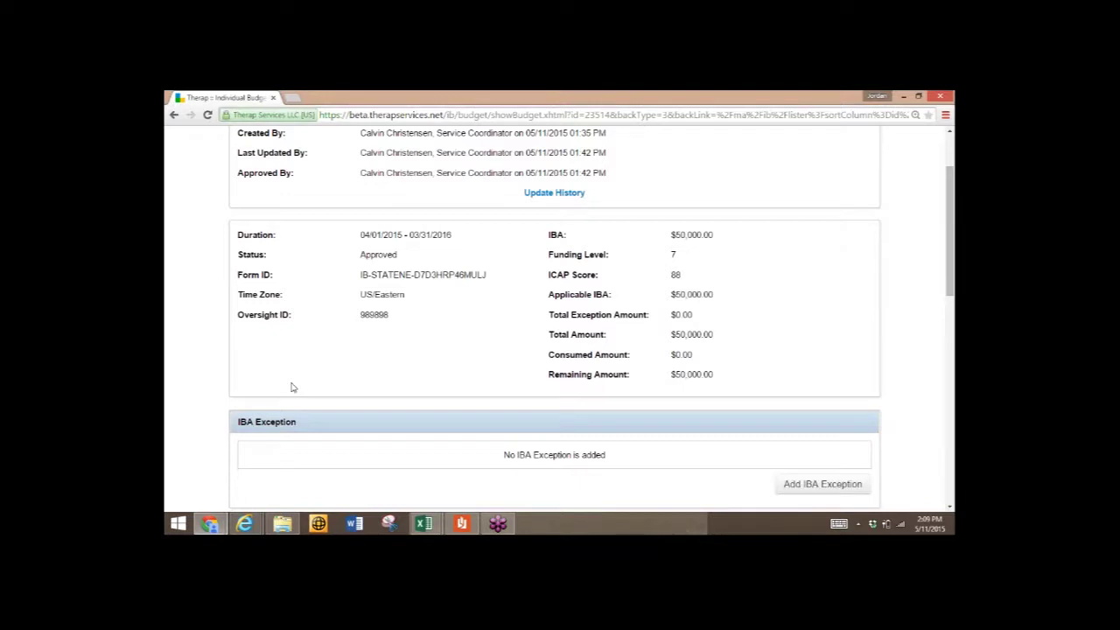
Start adding a new service under the Service Authorization(s) of the approved individual budget
scroll(293, 387, down, 1)
scroll(293, 387, down, 6)
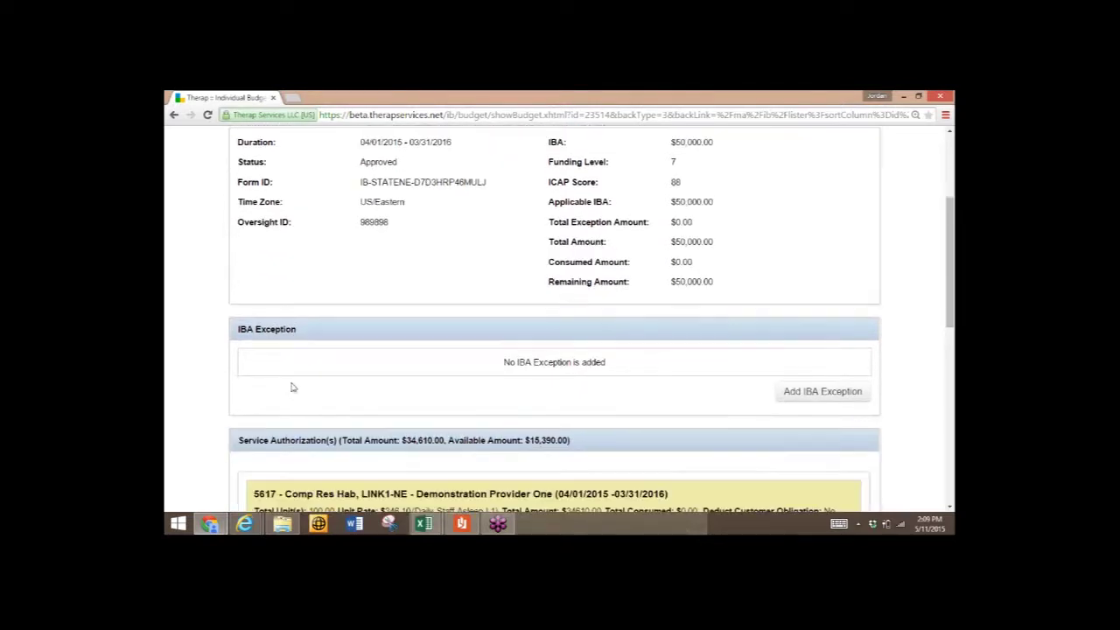
scroll(293, 387, down, 2)
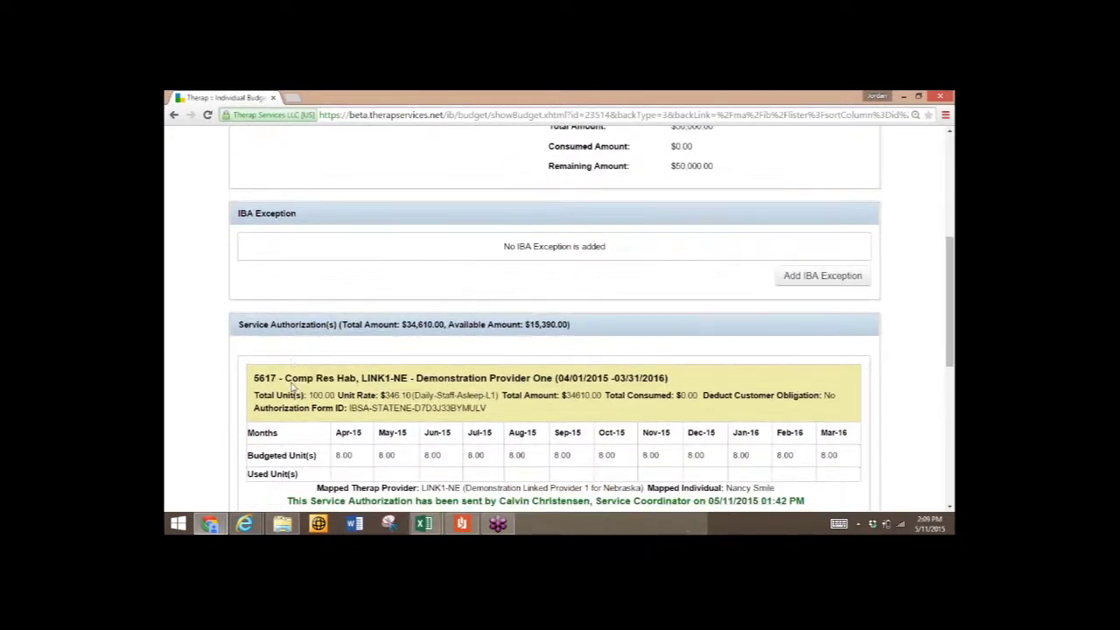
scroll(293, 388, down, 4)
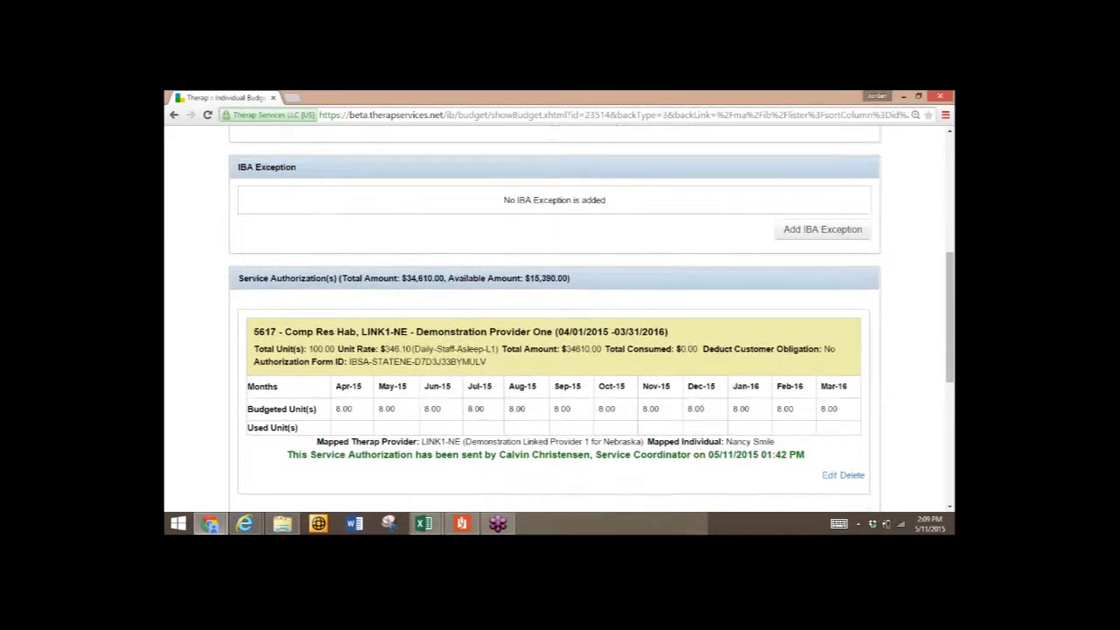
scroll(555, 319, down, 1)
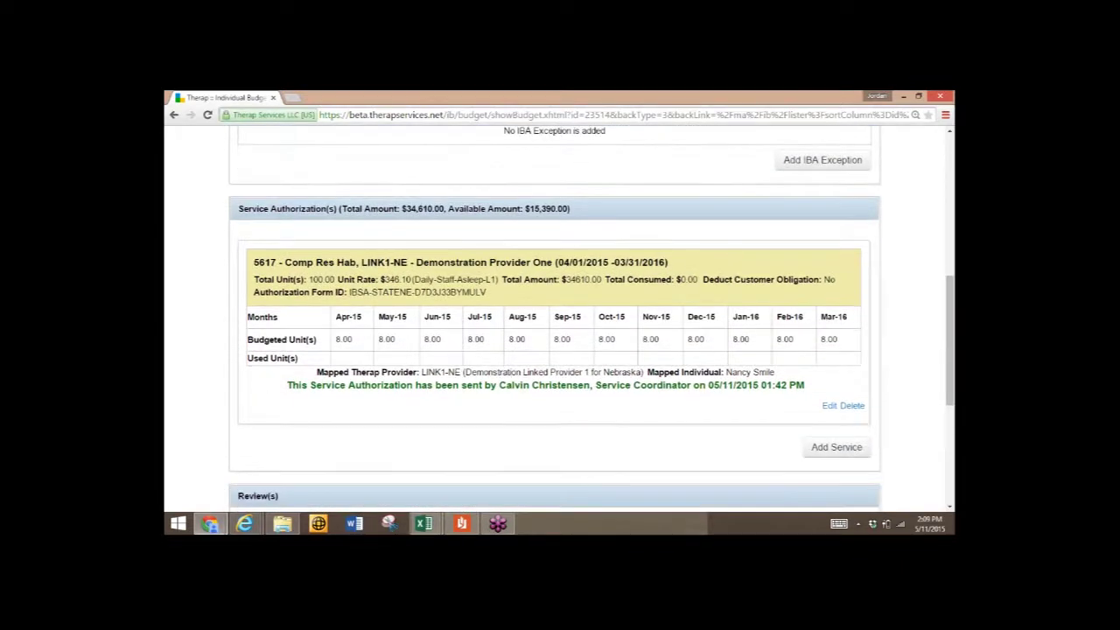
scroll(555, 319, down, 2)
scroll(555, 319, up, 1)
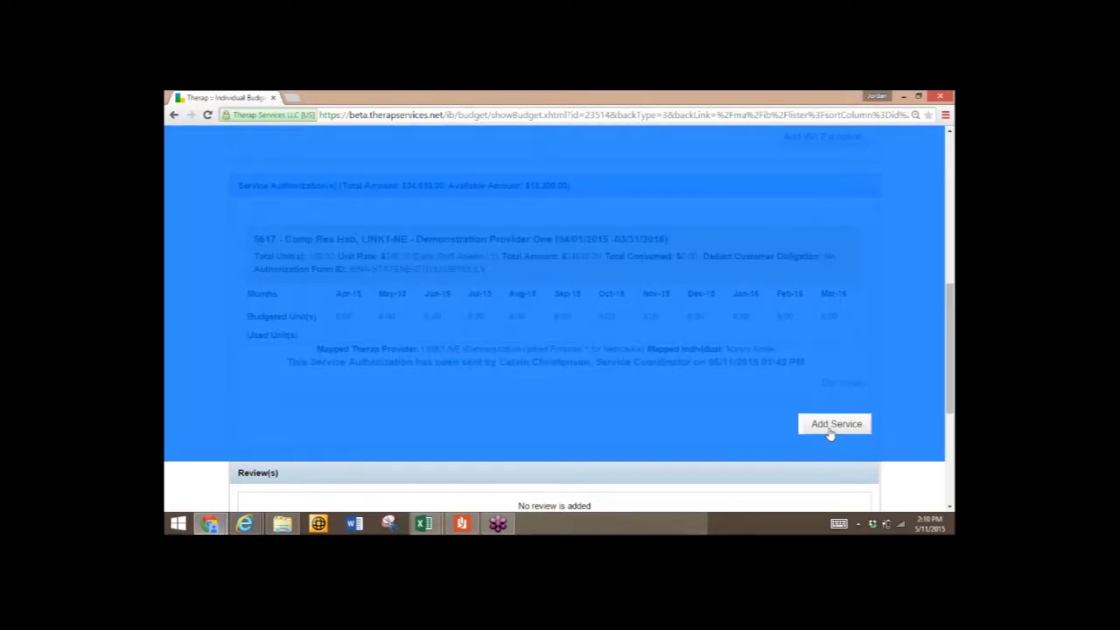
click(830, 427)
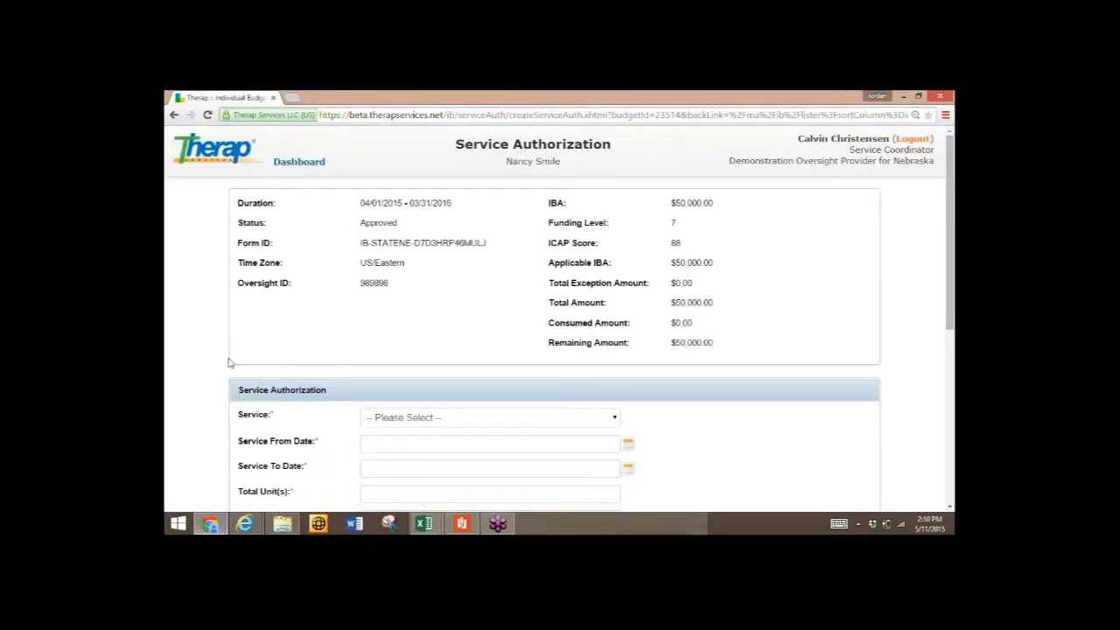
Choose 5617 - Comp Res Hab as the service for the new authorization
scroll(230, 362, down, 3)
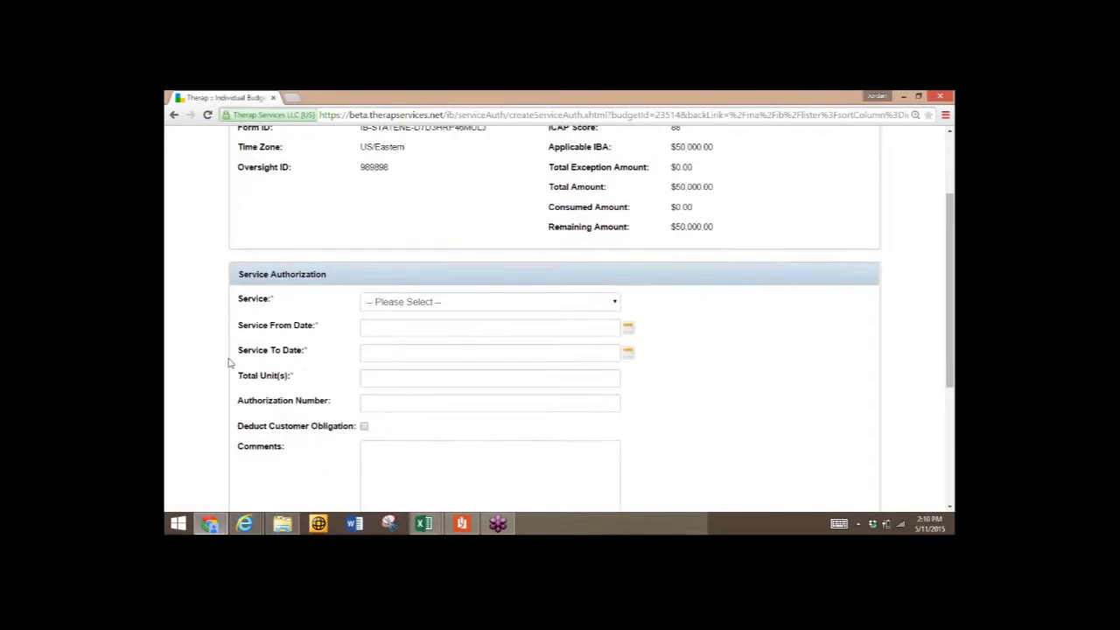
click(440, 301)
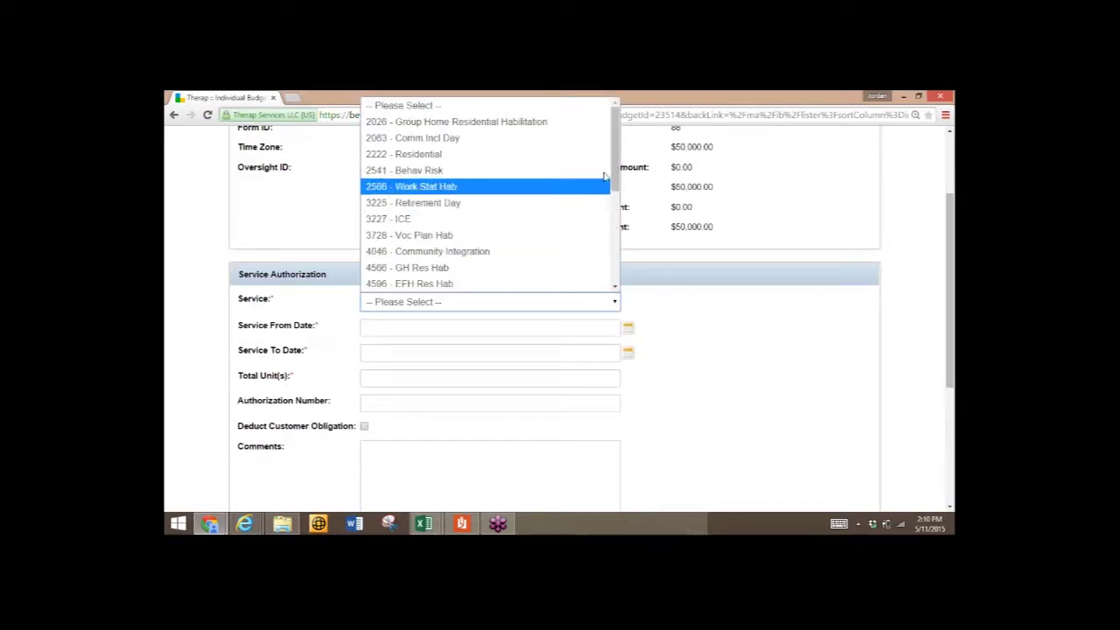
drag(617, 173, 617, 230)
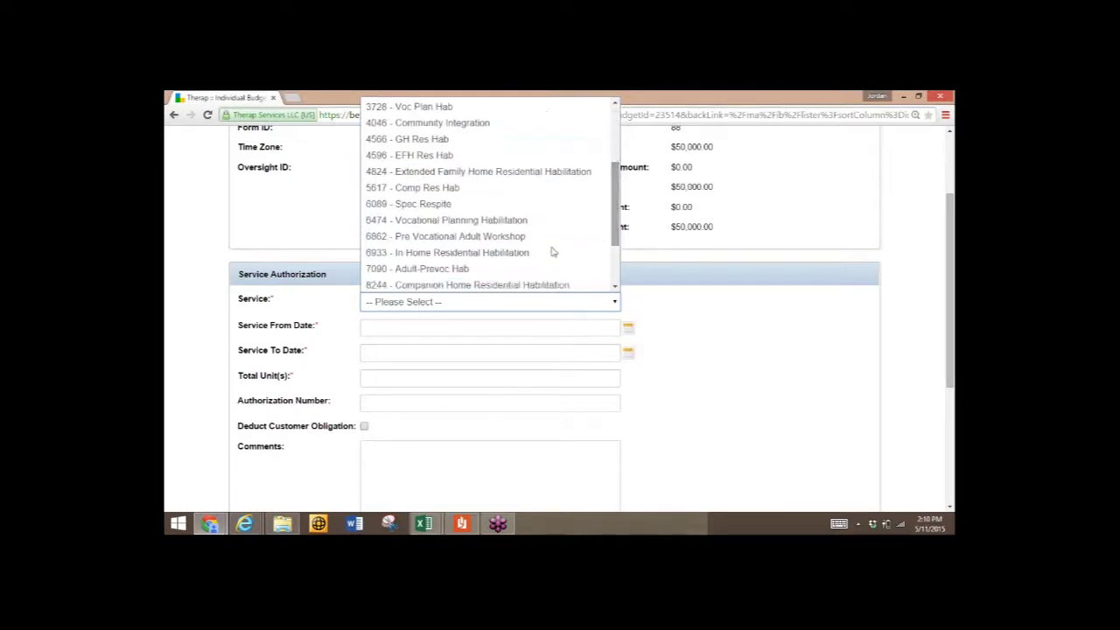
click(455, 191)
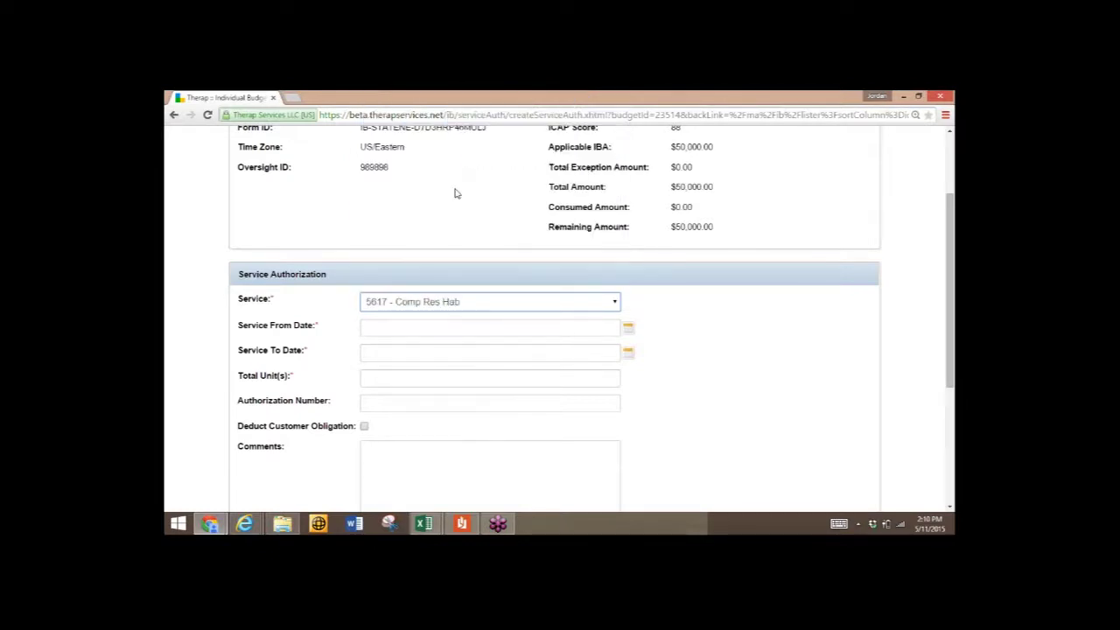
Set the service period to run from 04/01/2015 to 03/31/2016
click(628, 329)
click(382, 347)
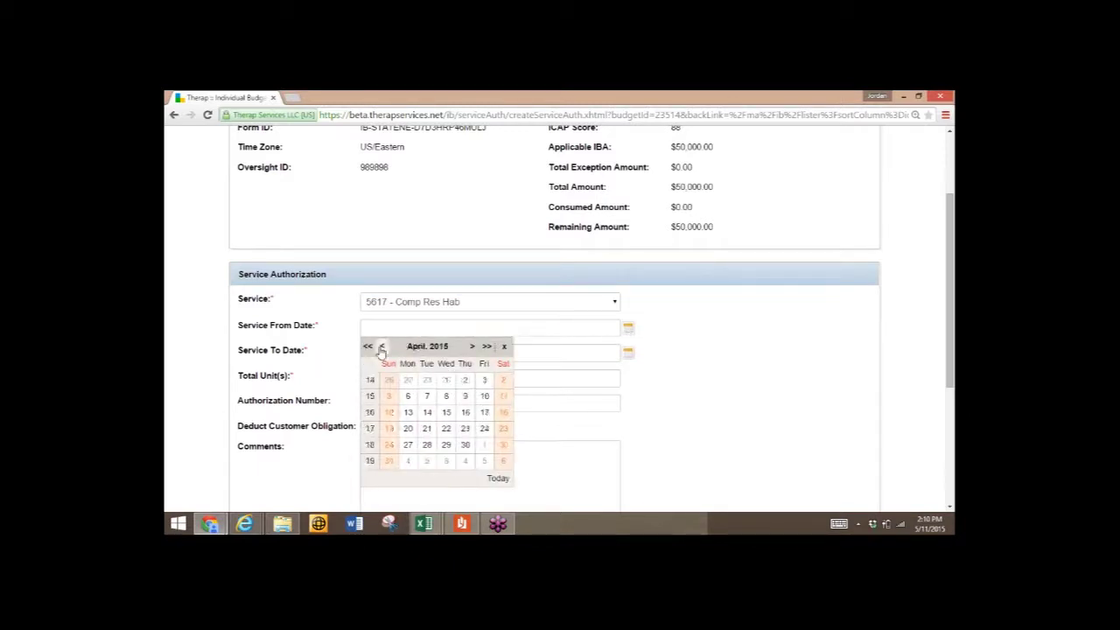
click(446, 381)
click(627, 353)
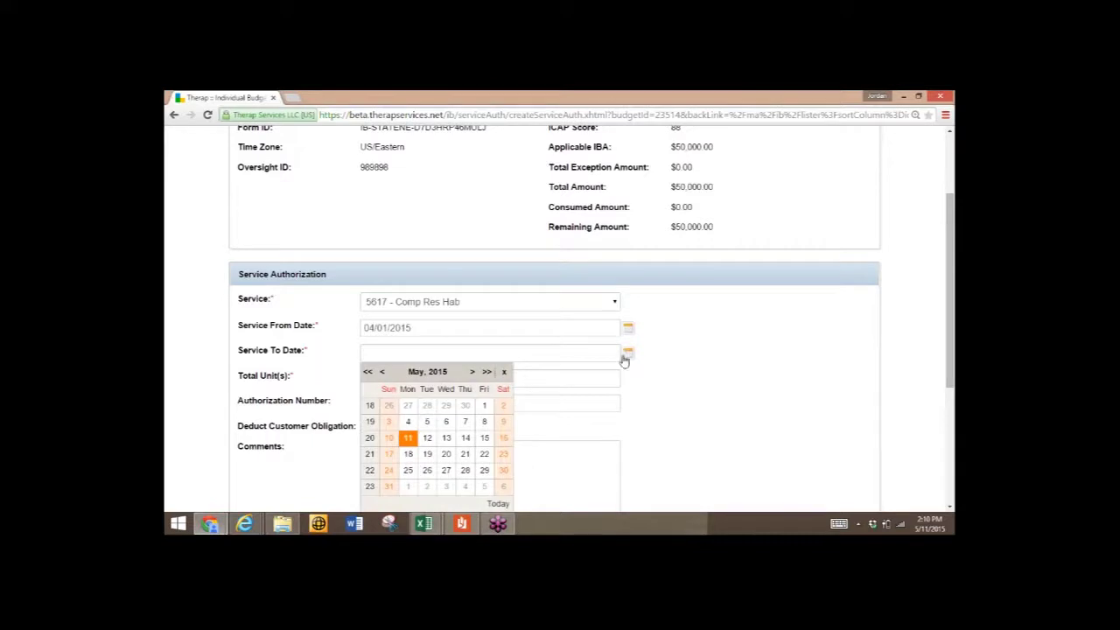
click(368, 372)
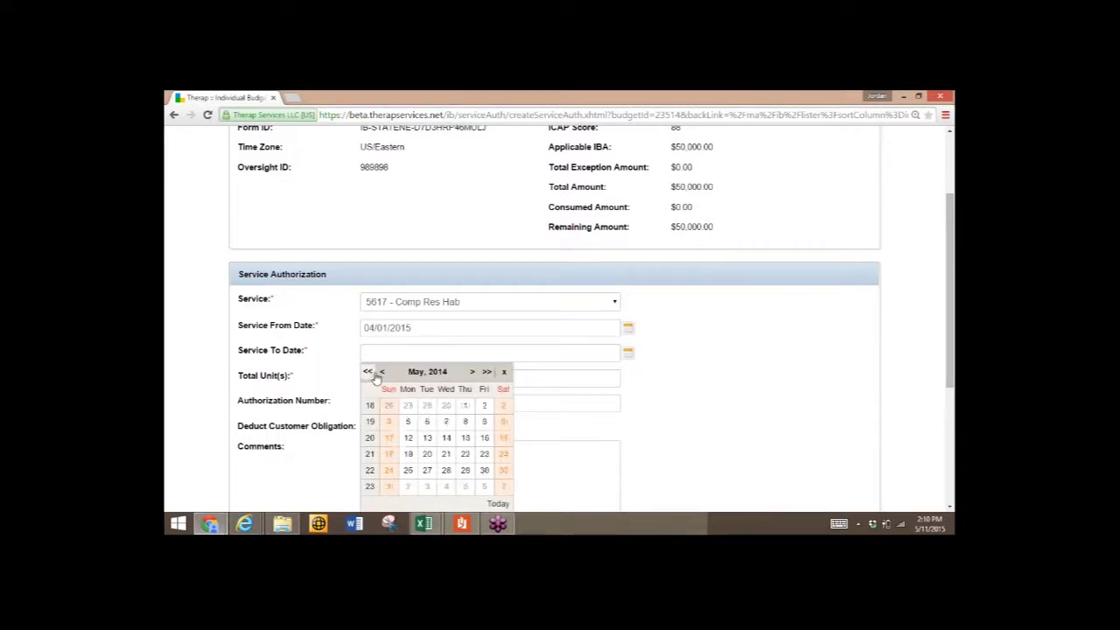
click(487, 372)
click(486, 371)
click(381, 372)
click(381, 373)
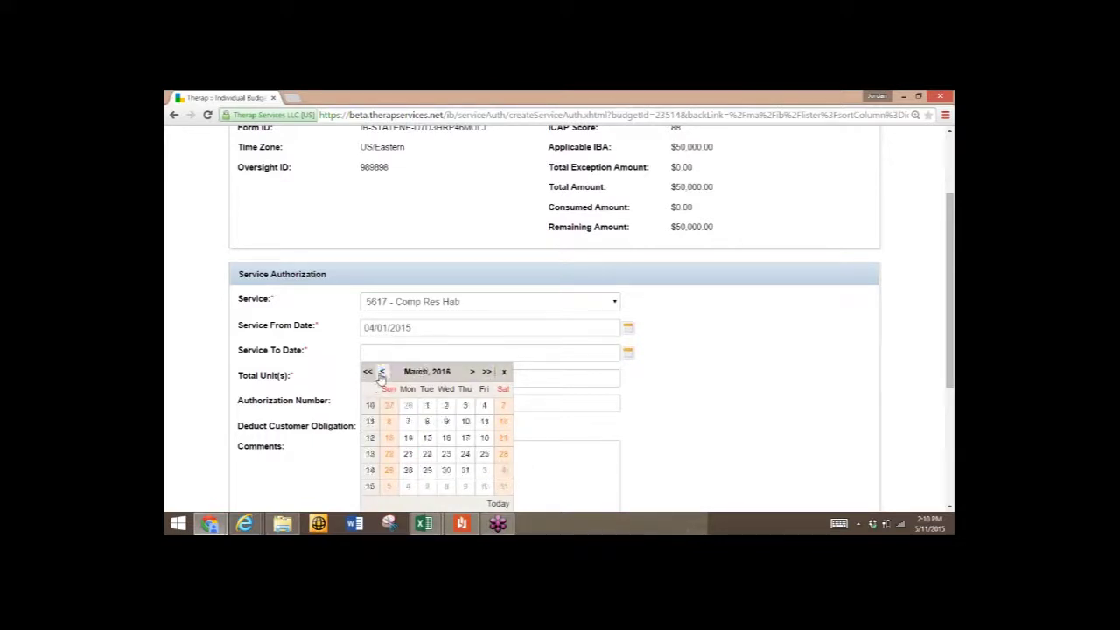
click(464, 470)
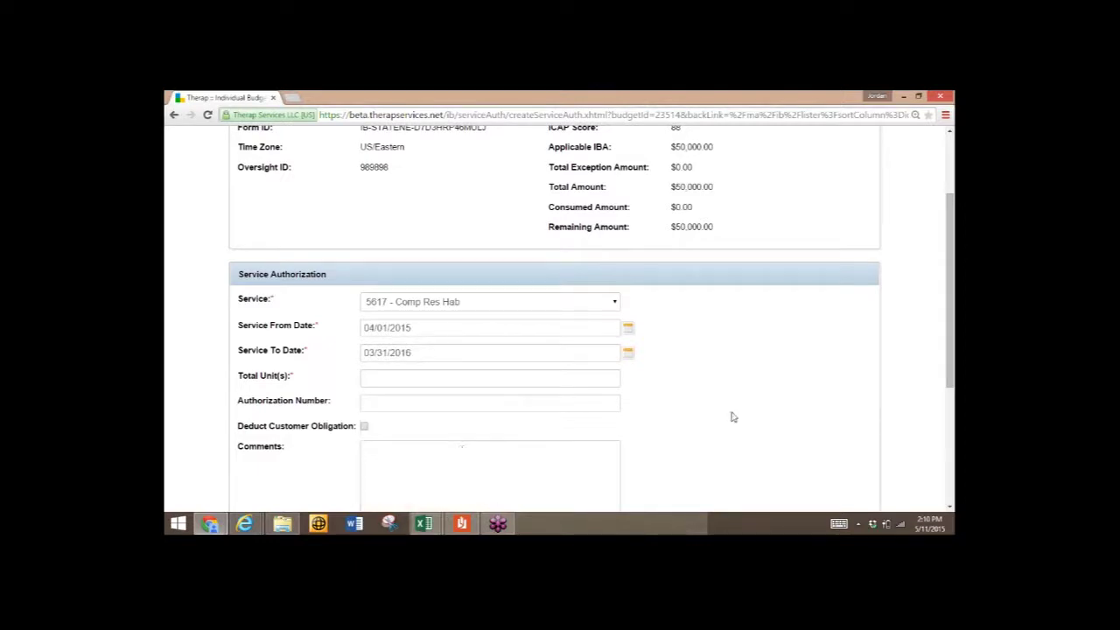
Set the authorization's total units to 40 and continue to the provider and rate selection
click(491, 373)
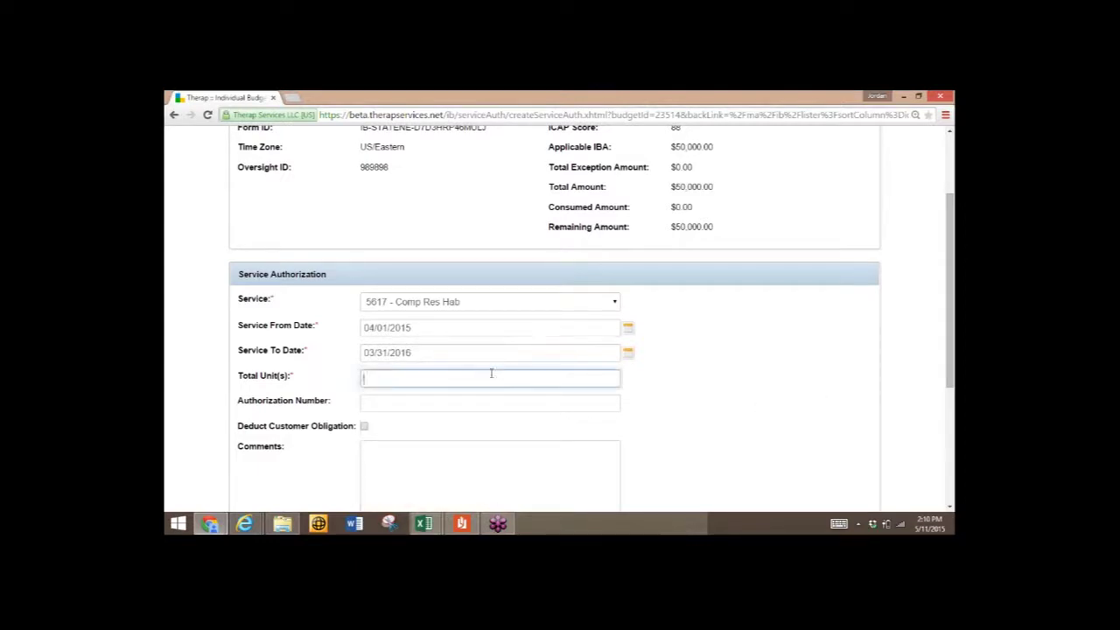
text(40)
click(757, 400)
scroll(758, 401, down, 1)
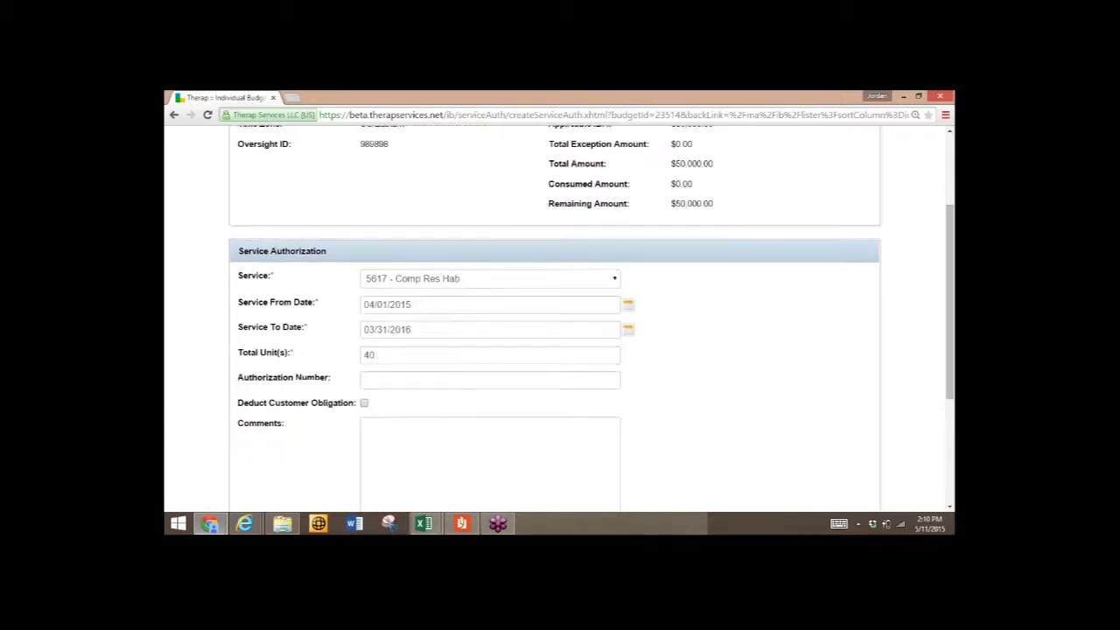
scroll(591, 315, down, 1)
scroll(735, 402, down, 2)
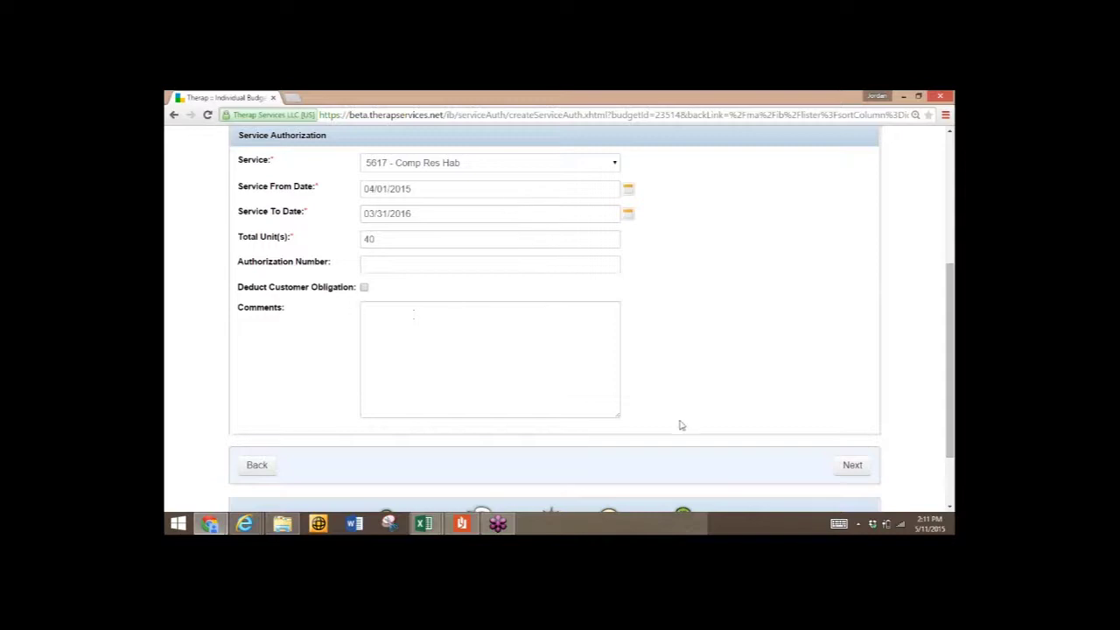
click(850, 466)
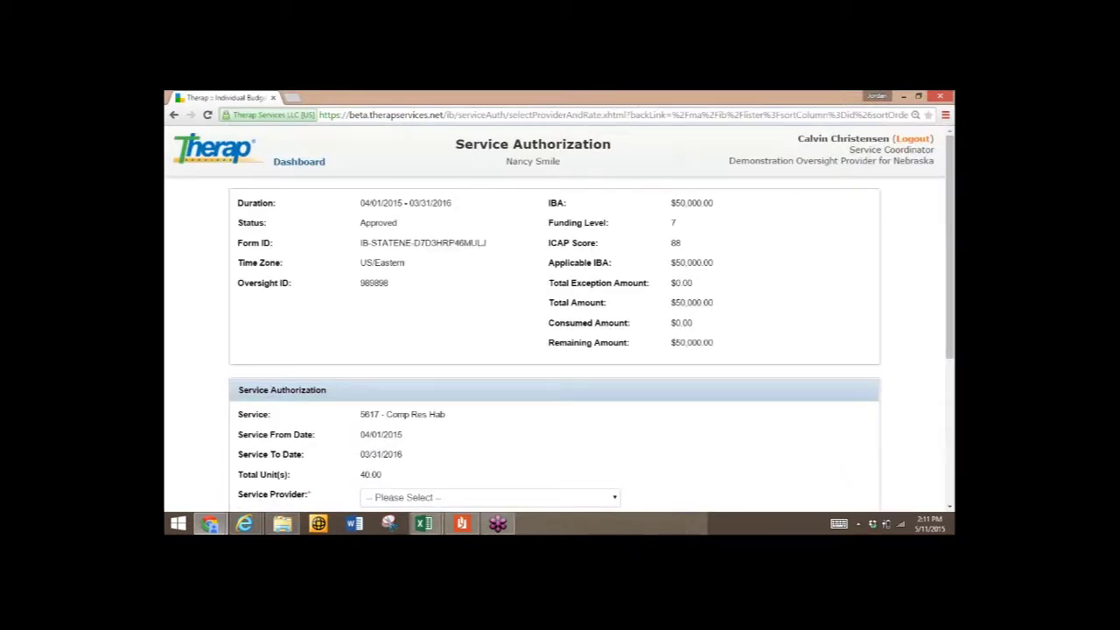
Select LINK1-NE - Demonstration Provider One as the service provider
scroll(367, 358, down, 1)
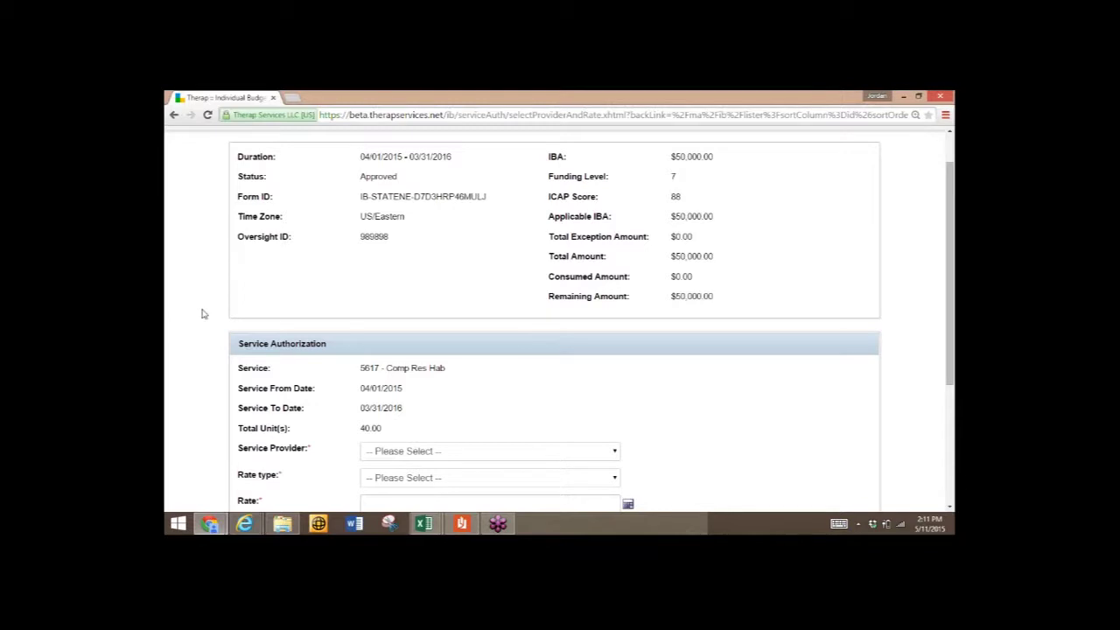
scroll(201, 313, down, 1)
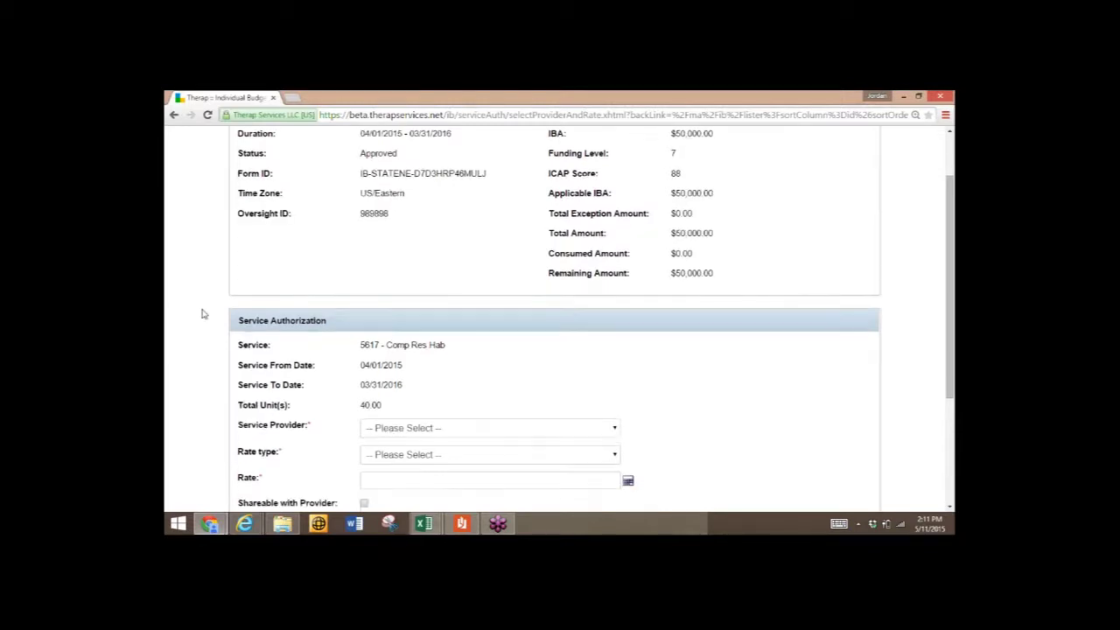
scroll(201, 314, down, 2)
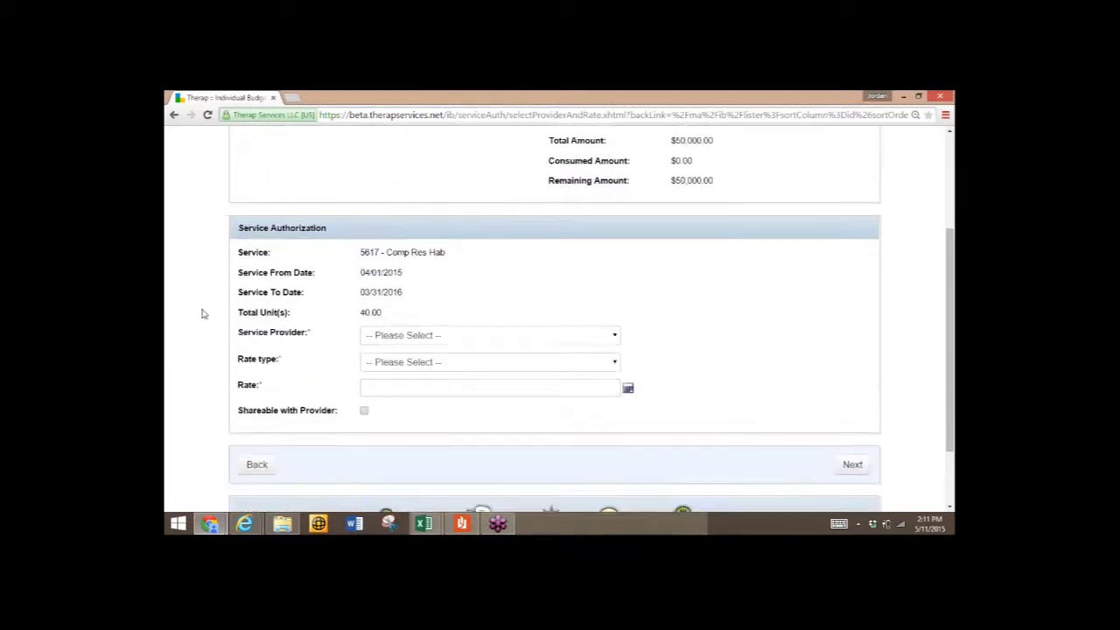
scroll(201, 313, down, 1)
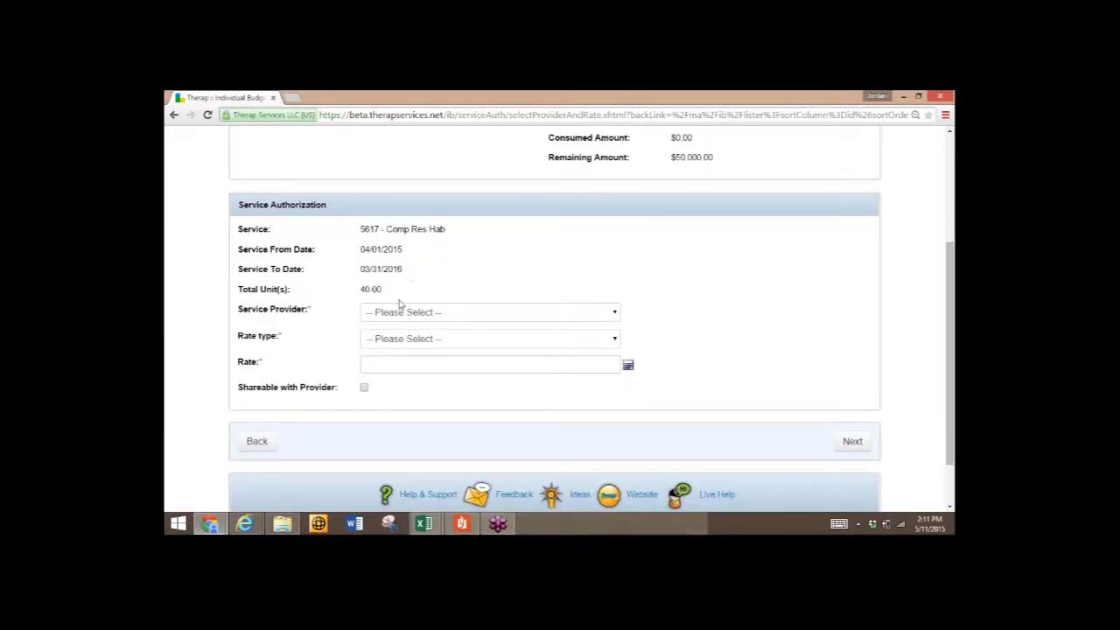
click(441, 313)
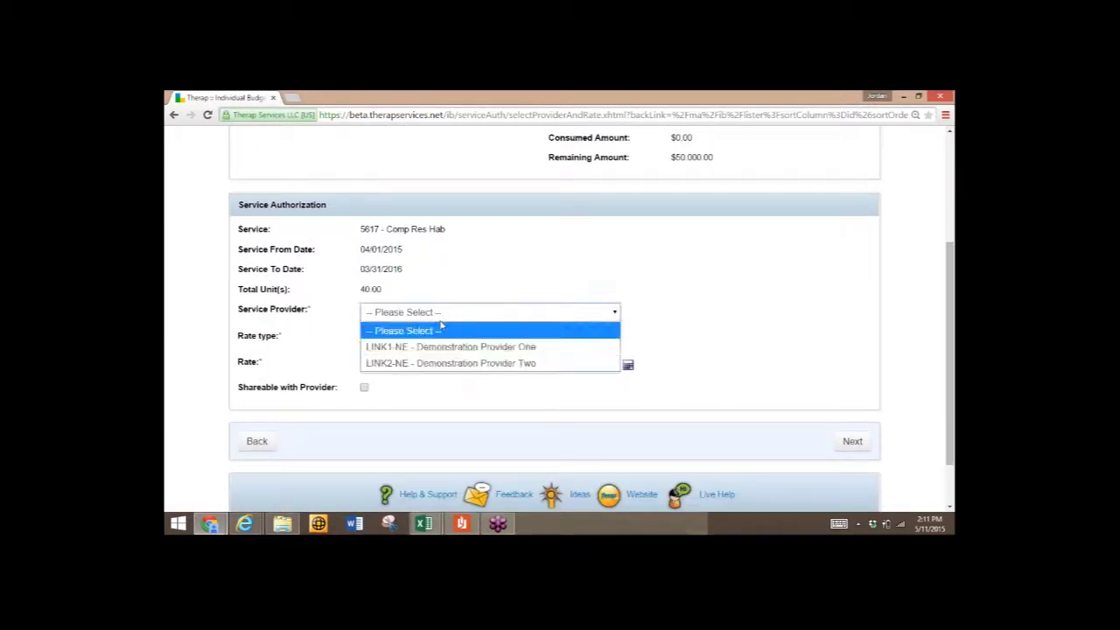
click(432, 346)
Set the rate type to Hourly-Intermittent-L1, Fixed ($32.55), and submit the authorization details as shareable with the provider
click(433, 341)
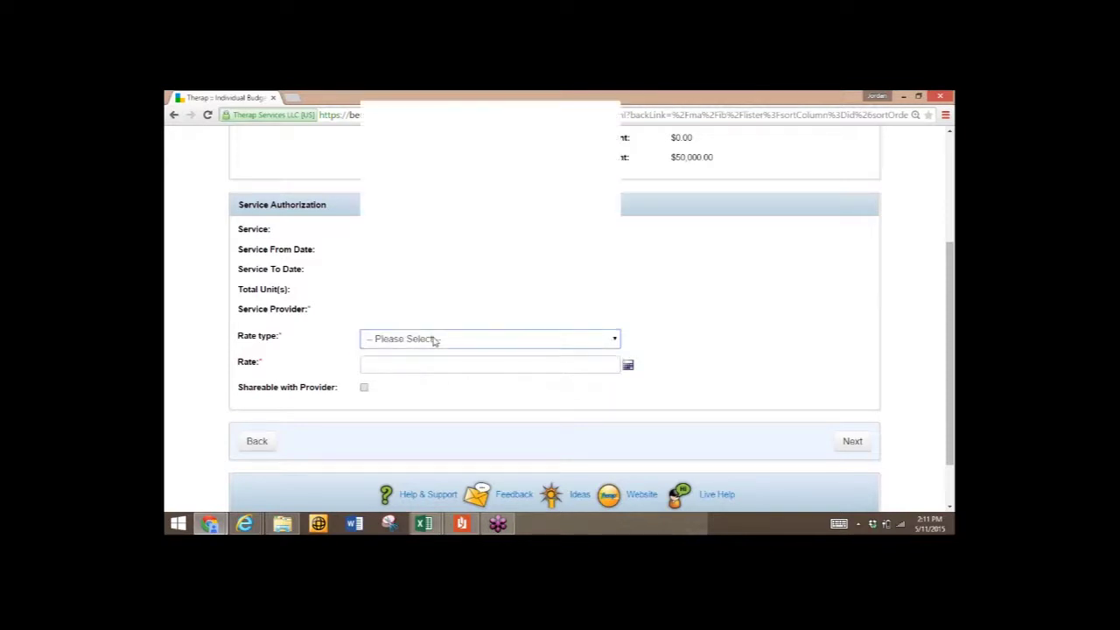
drag(616, 166, 616, 325)
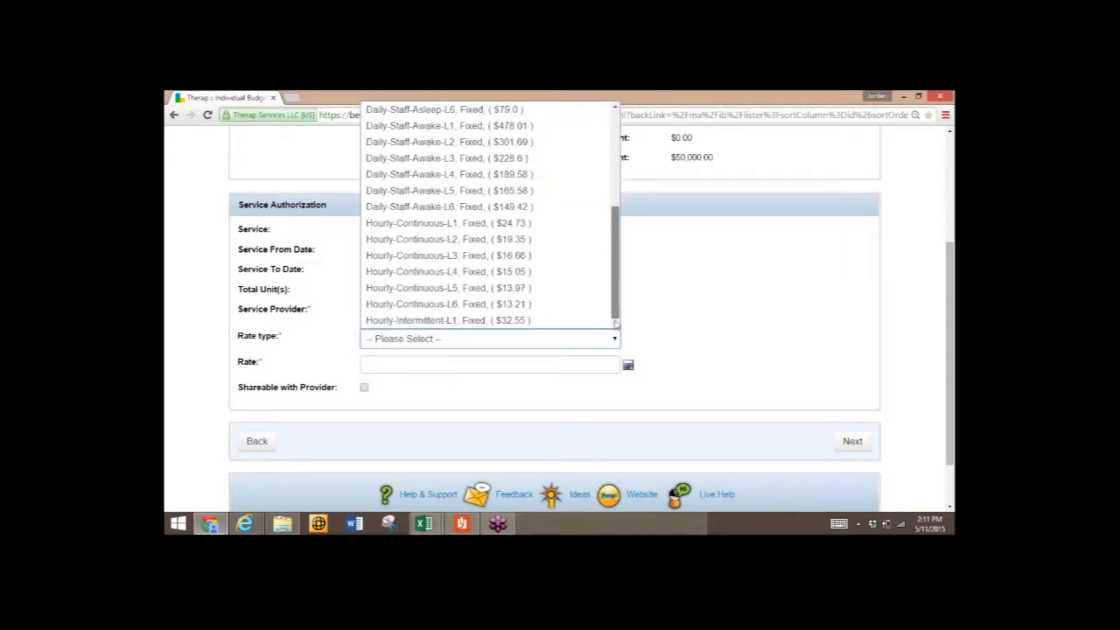
click(522, 320)
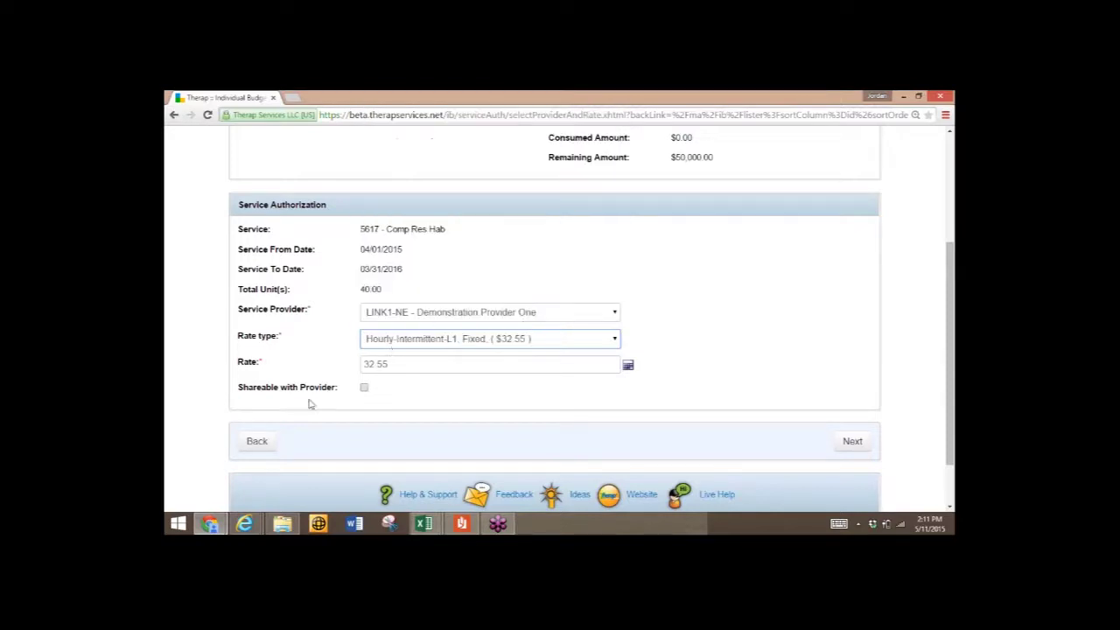
click(364, 388)
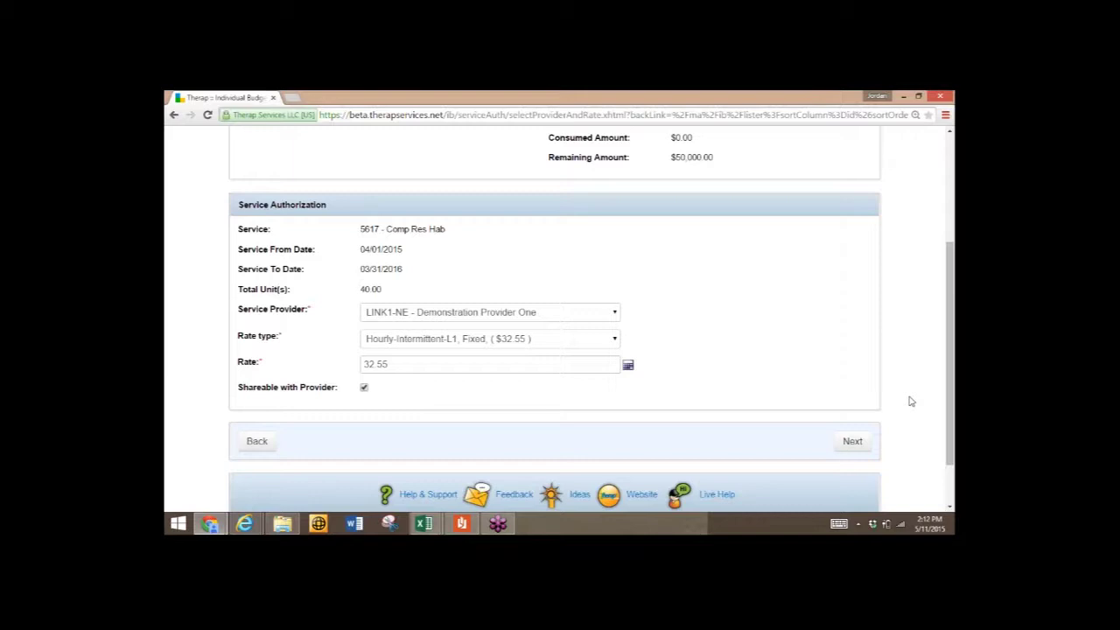
click(852, 440)
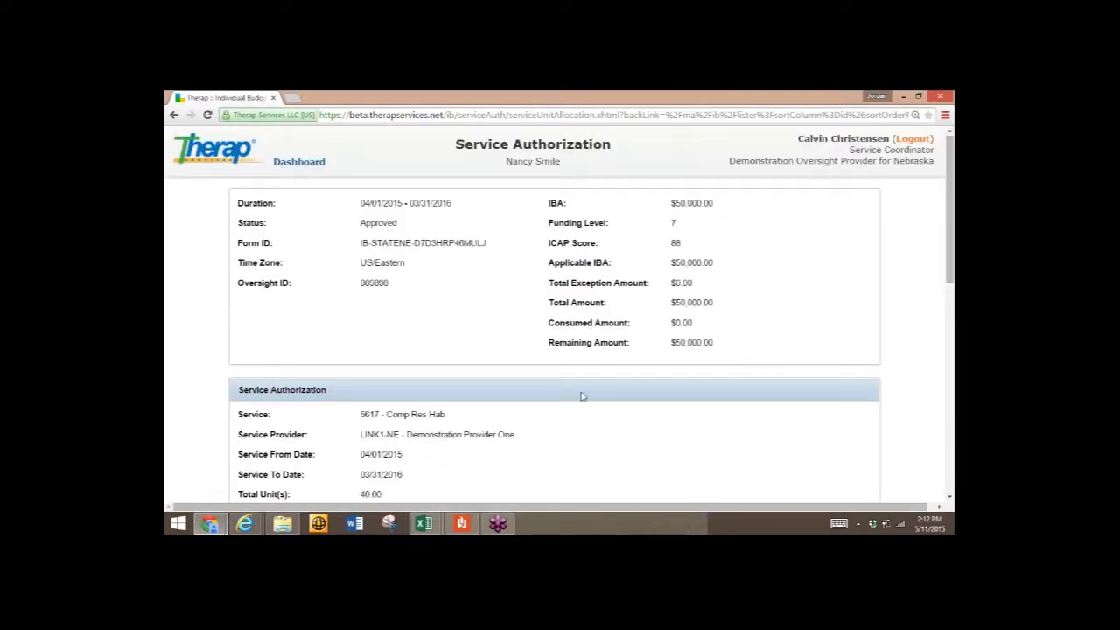
Allocate the authorization's total units across the months from Apr-15 to Mar-16
scroll(580, 396, down, 1)
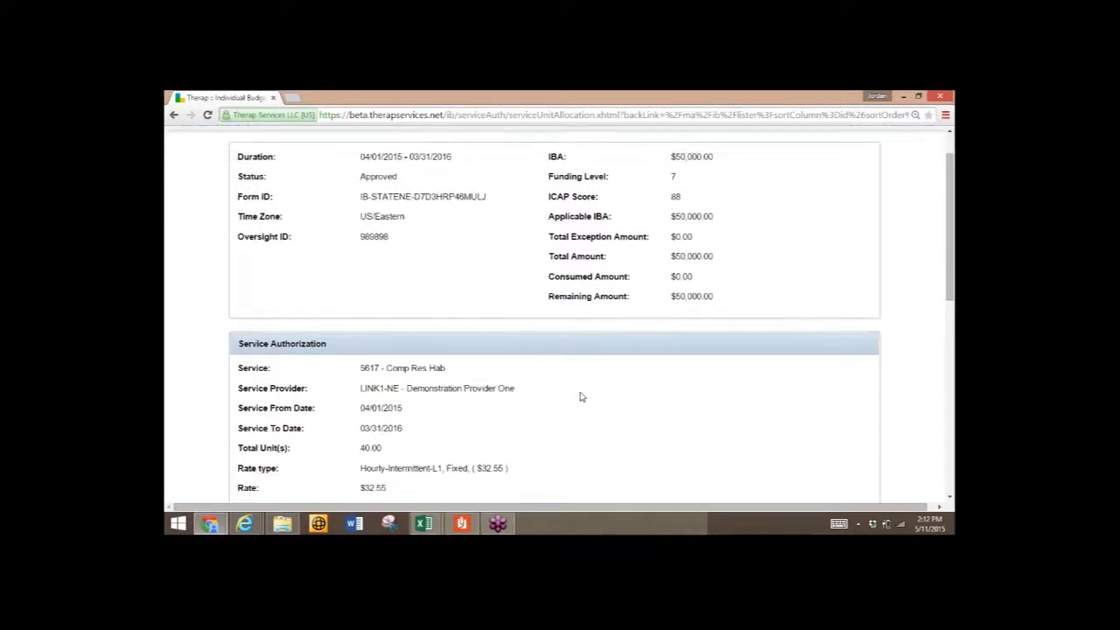
scroll(580, 396, down, 2)
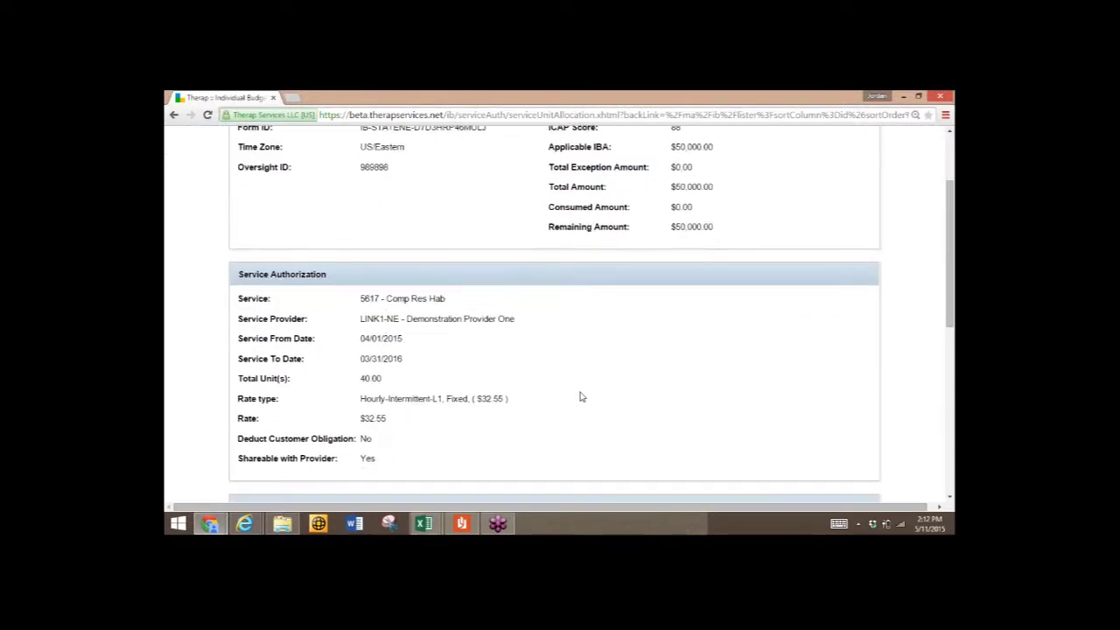
scroll(580, 396, down, 1)
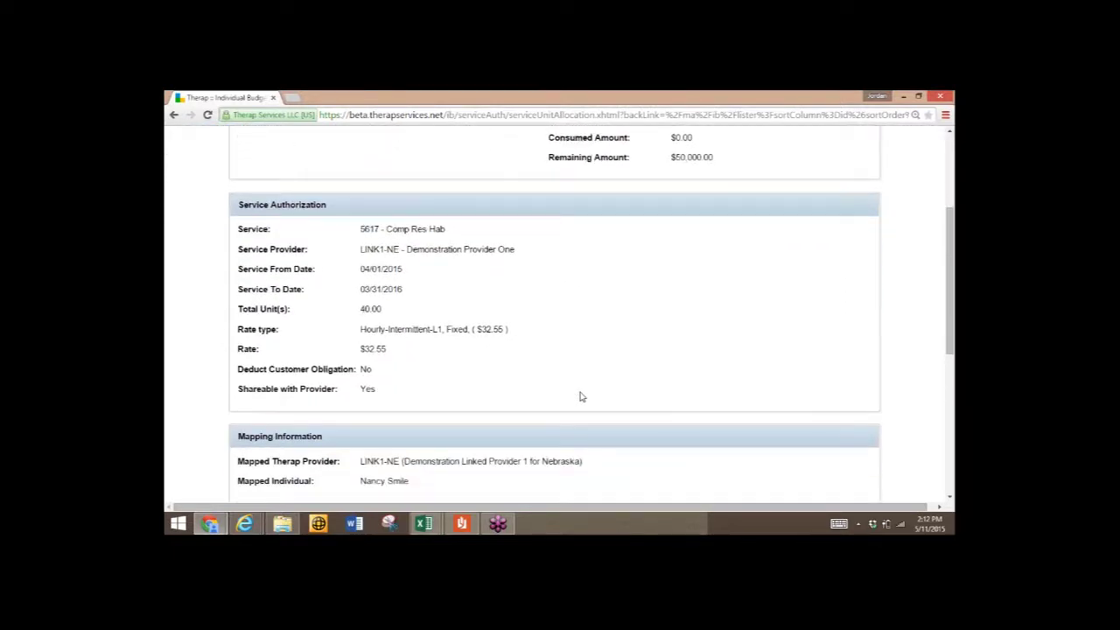
scroll(580, 397, down, 3)
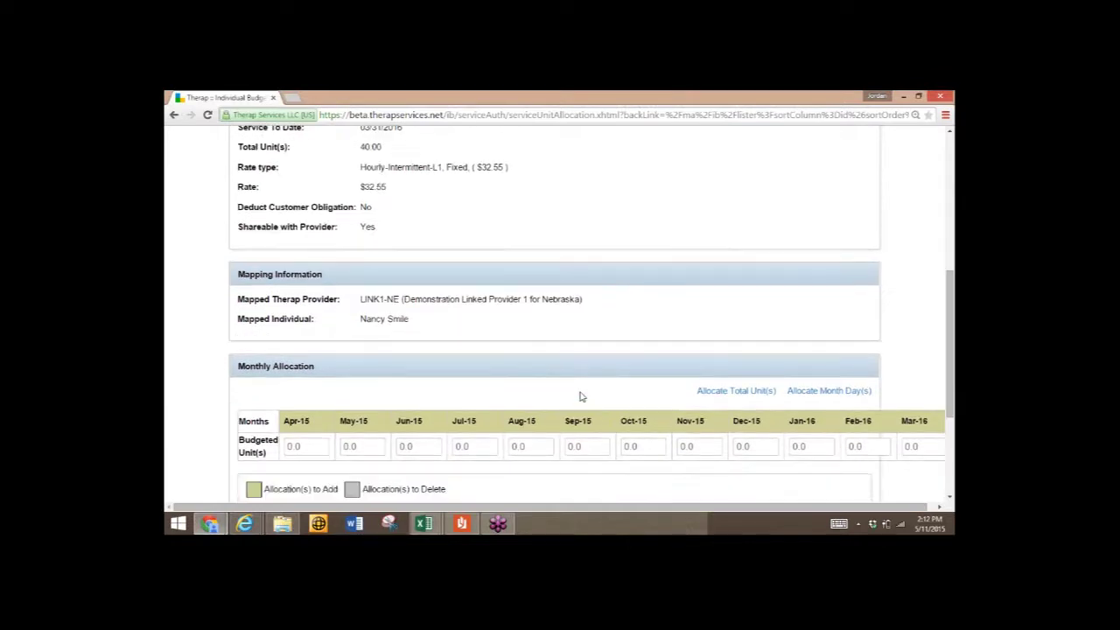
scroll(580, 397, down, 2)
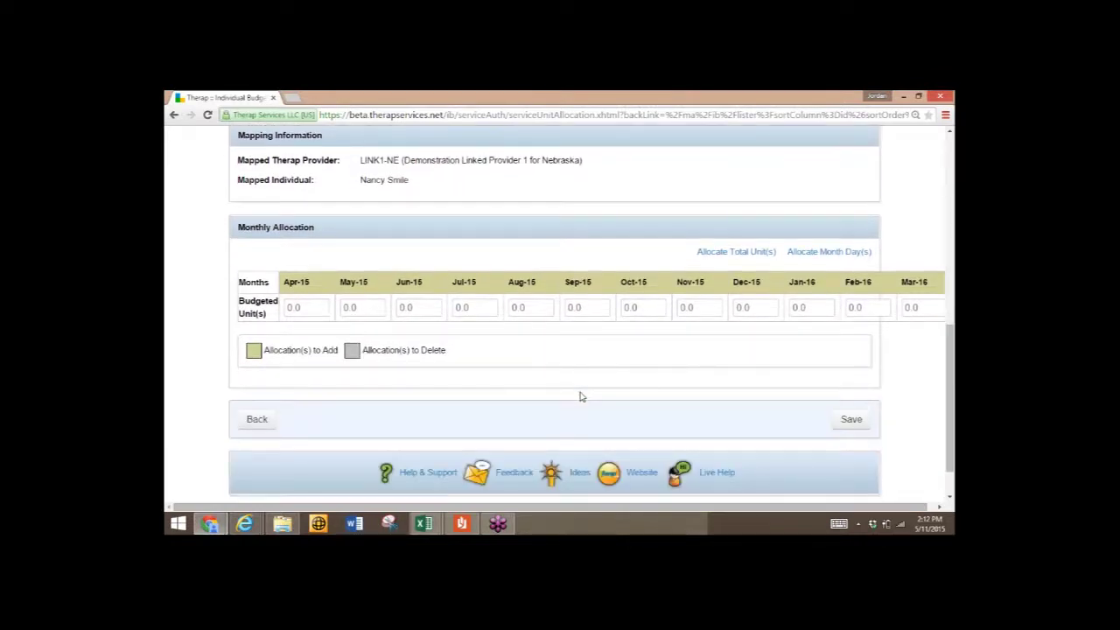
scroll(601, 370, up, 1)
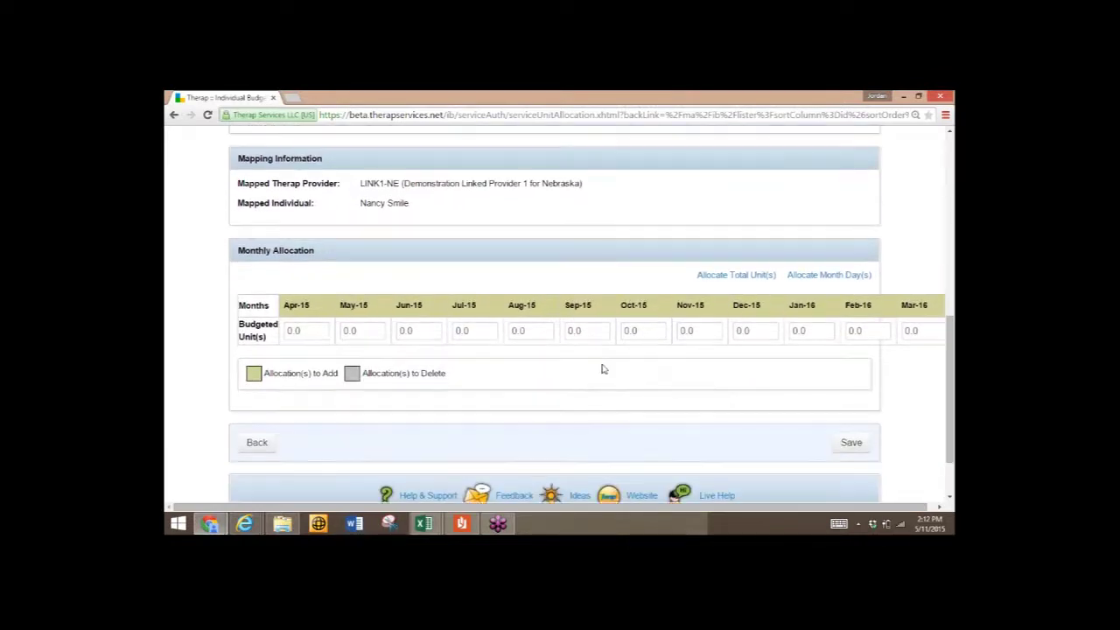
click(727, 276)
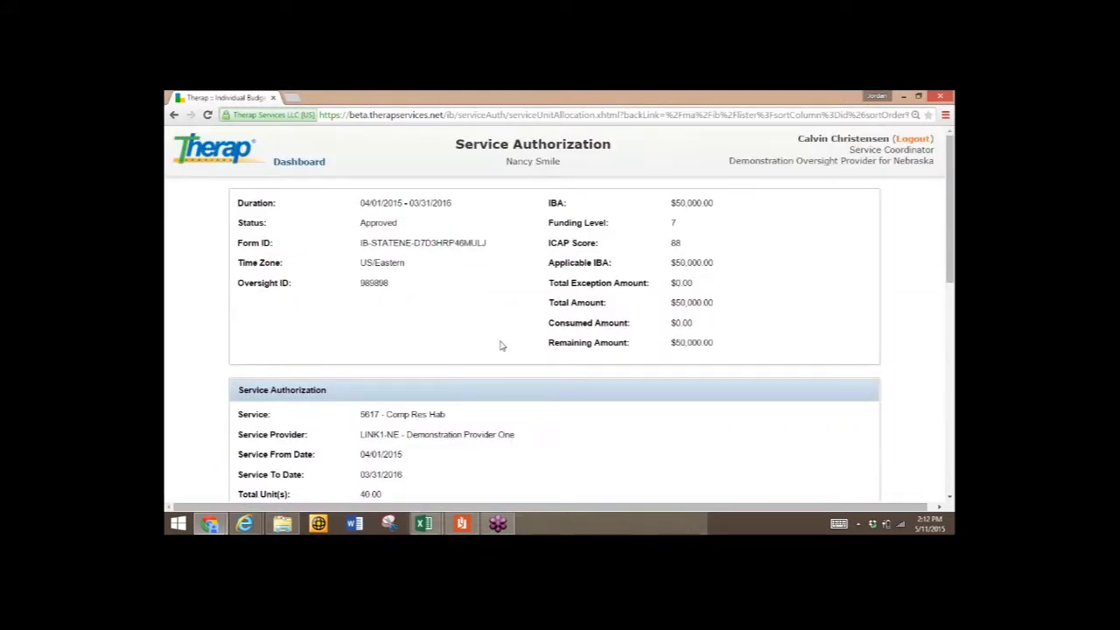
Check the monthly allocation of 3.00 budgeted units per month and save the service authorization
scroll(500, 346, down, 3)
scroll(559, 315, down, 2)
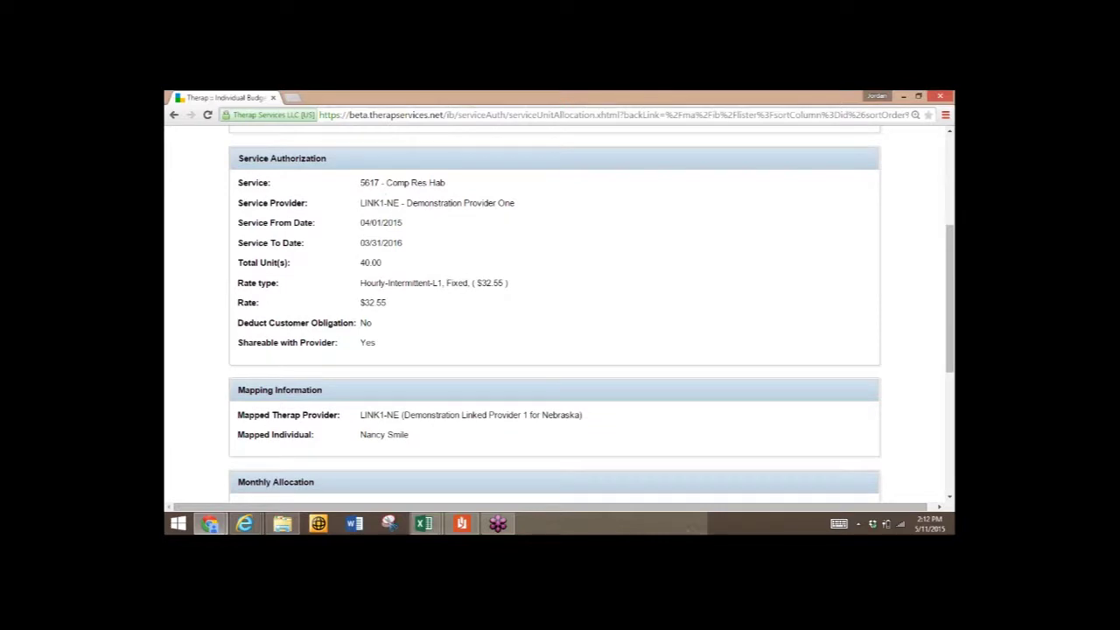
scroll(559, 315, down, 1)
scroll(560, 315, down, 4)
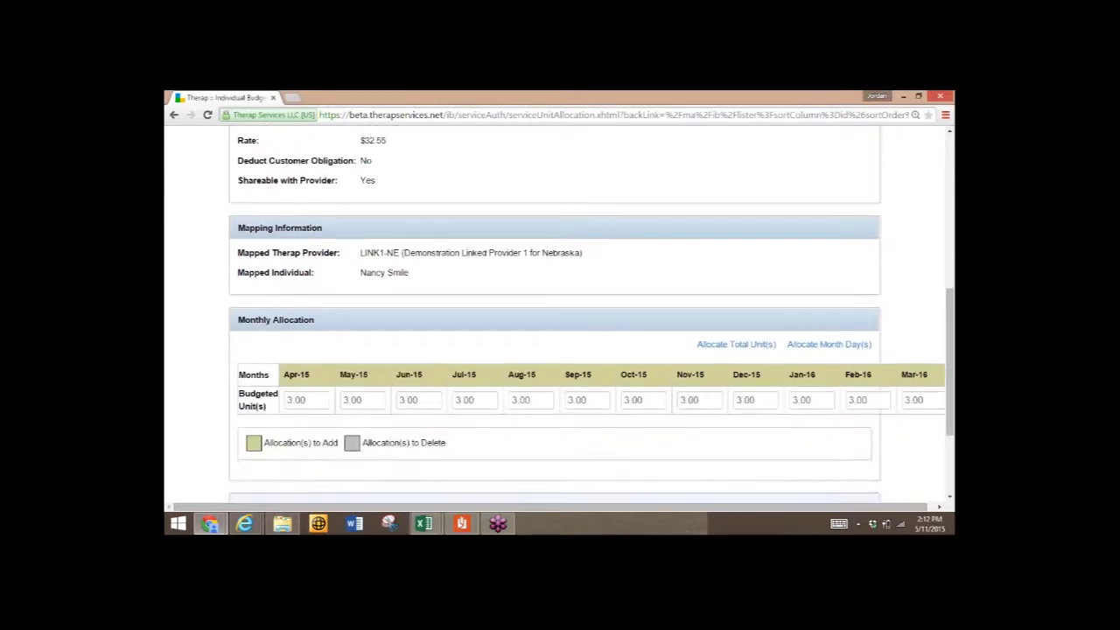
scroll(560, 314, down, 1)
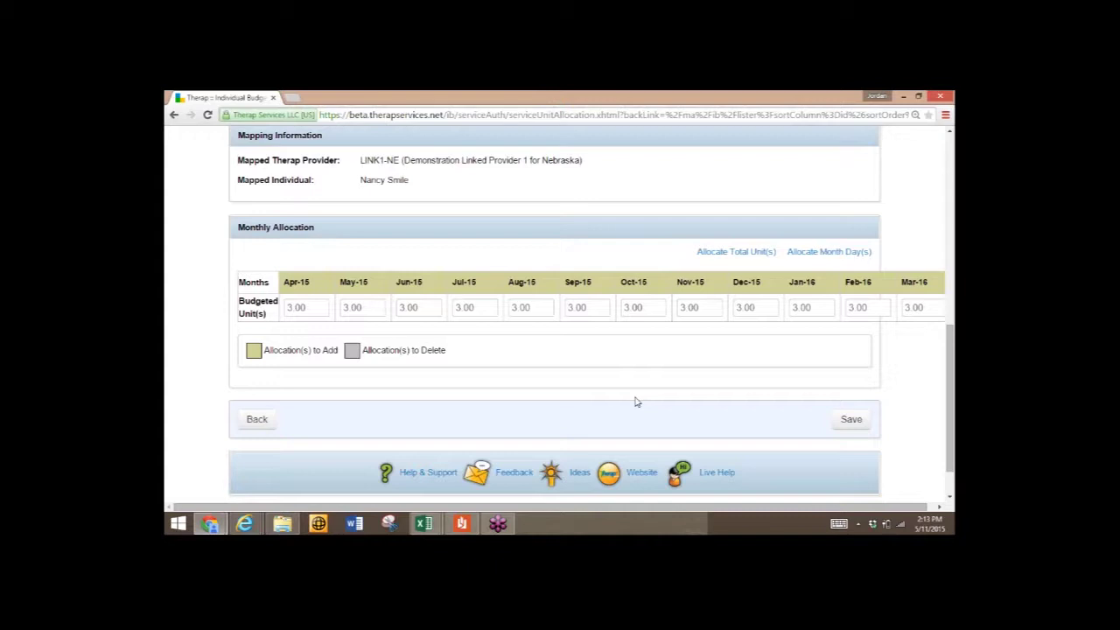
click(851, 421)
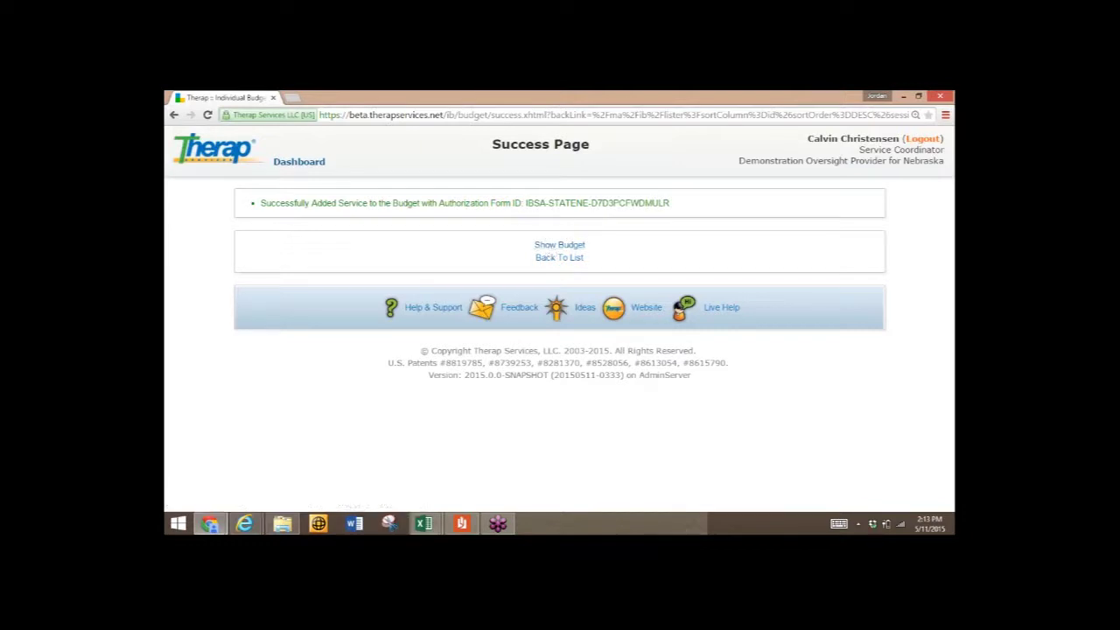
Show the updated budget, check its Comp Res Hab service authorizations, and approve the pending changes
click(560, 245)
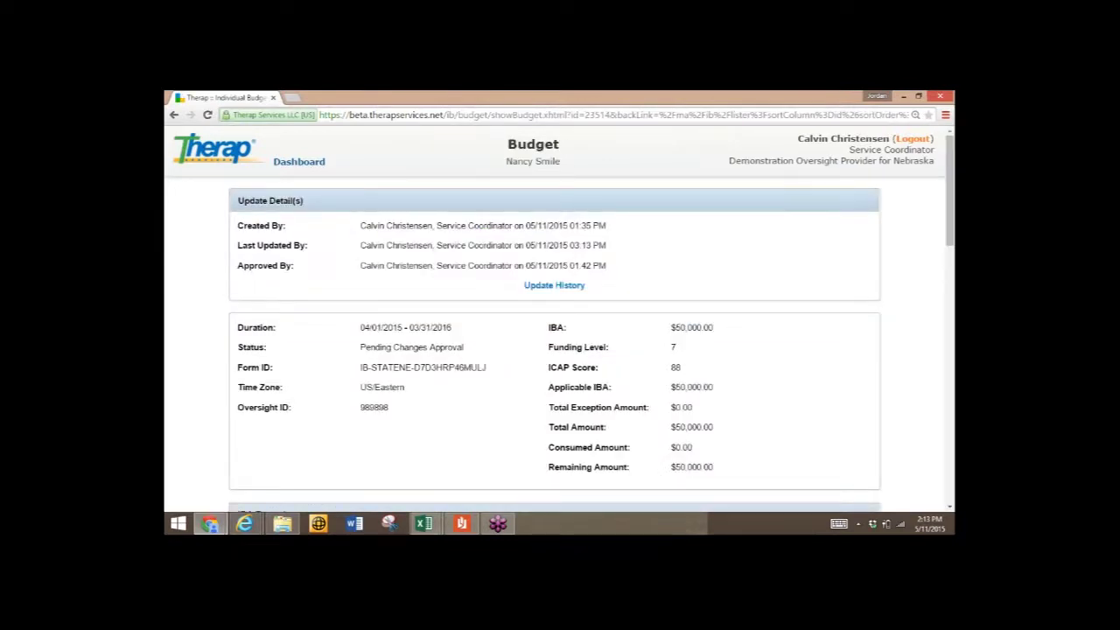
scroll(559, 319, down, 2)
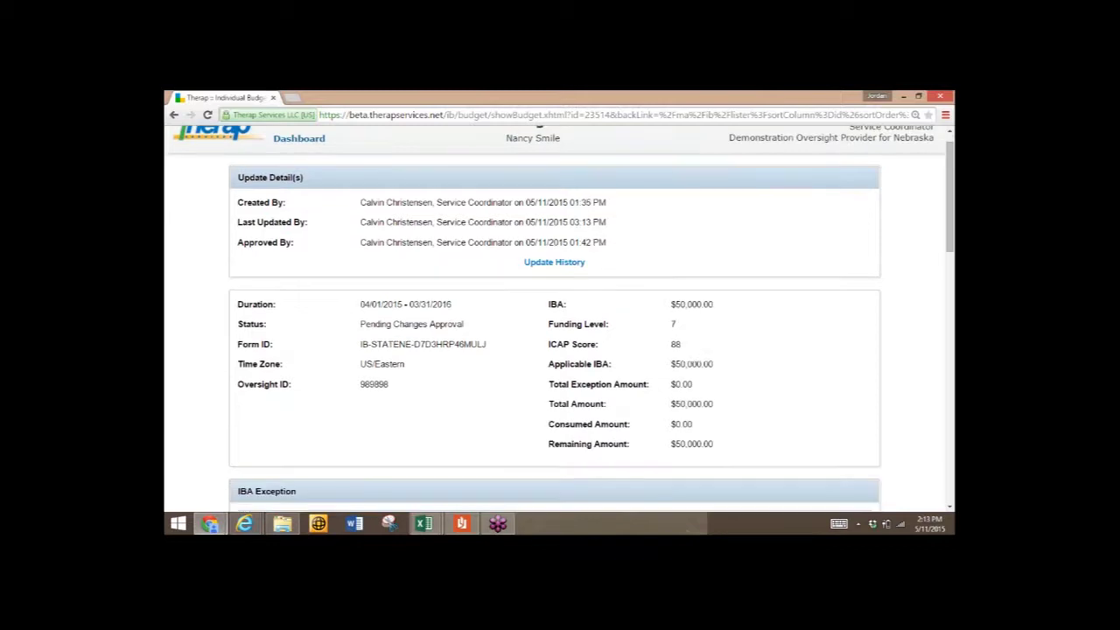
scroll(560, 319, down, 10)
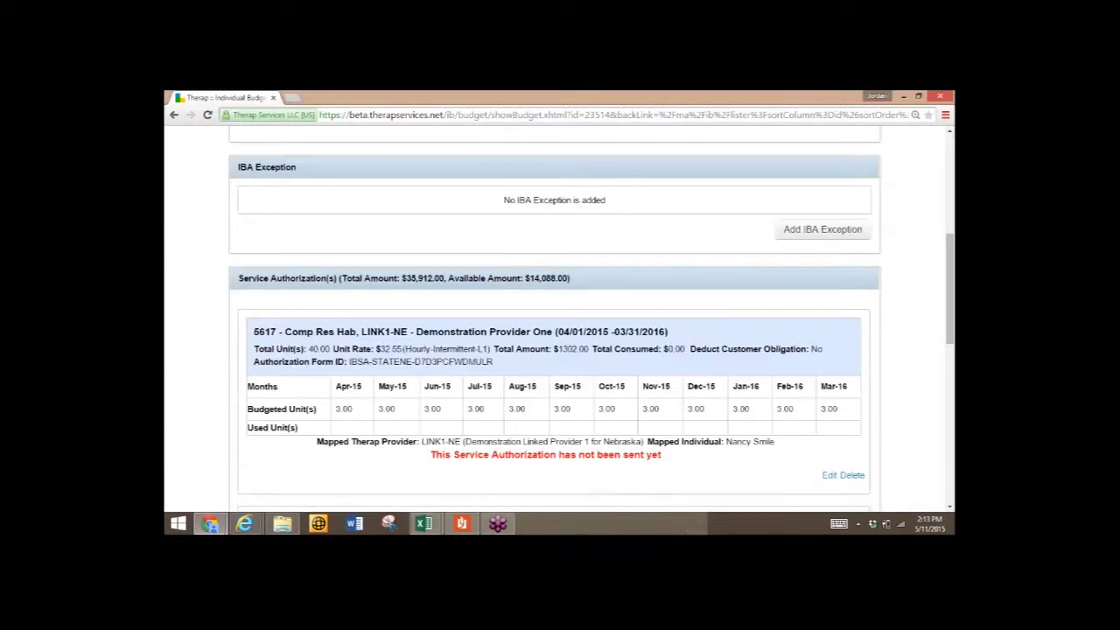
scroll(560, 319, up, 1)
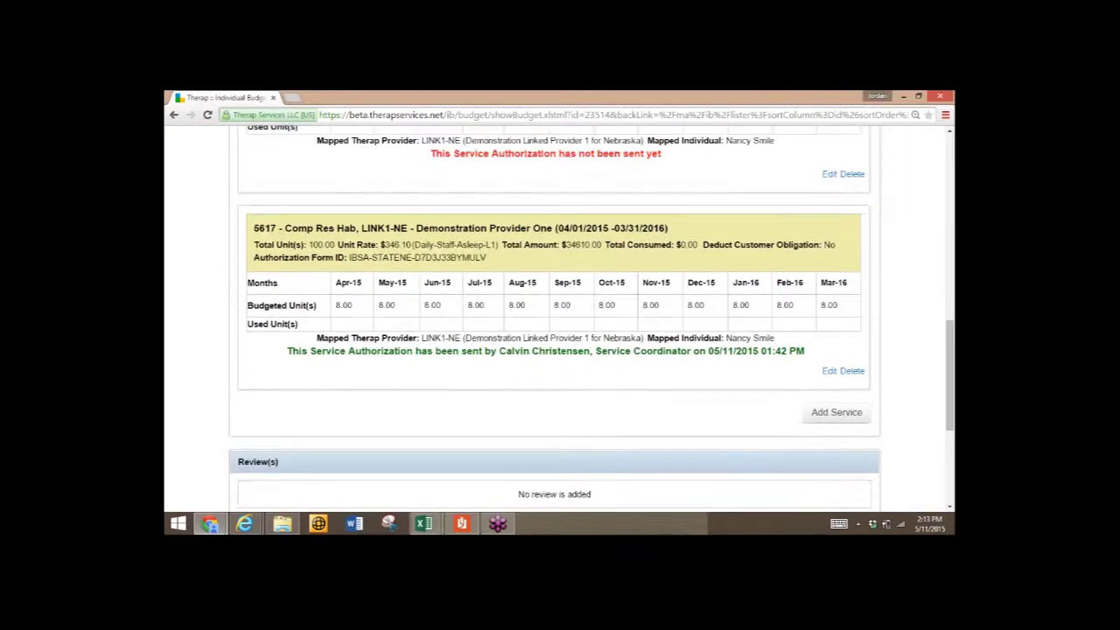
scroll(560, 319, up, 3)
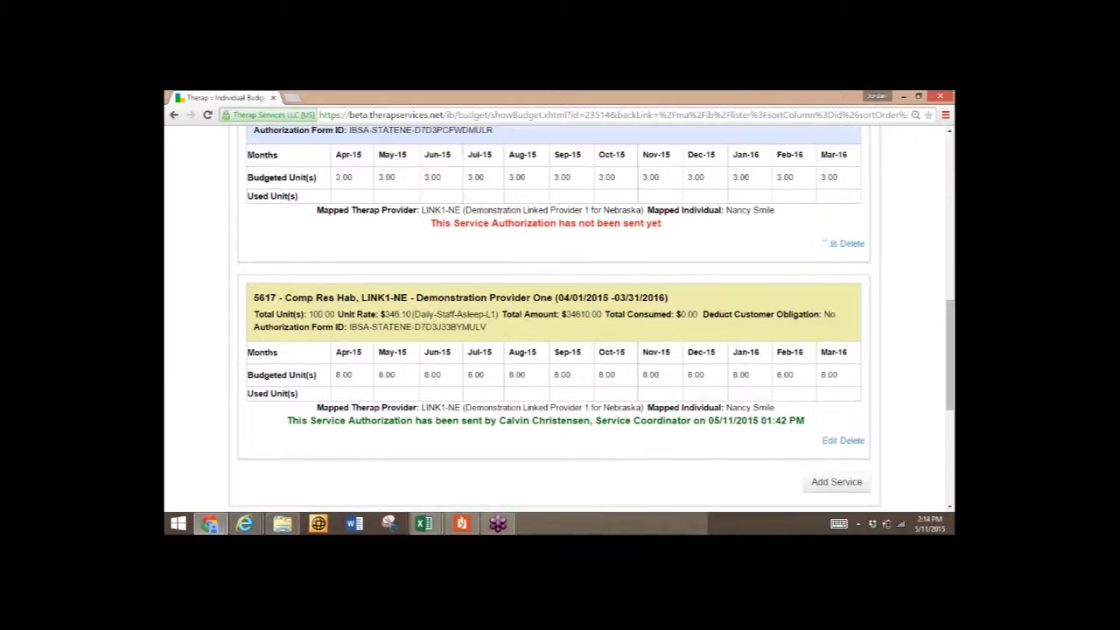
scroll(551, 500, down, 6)
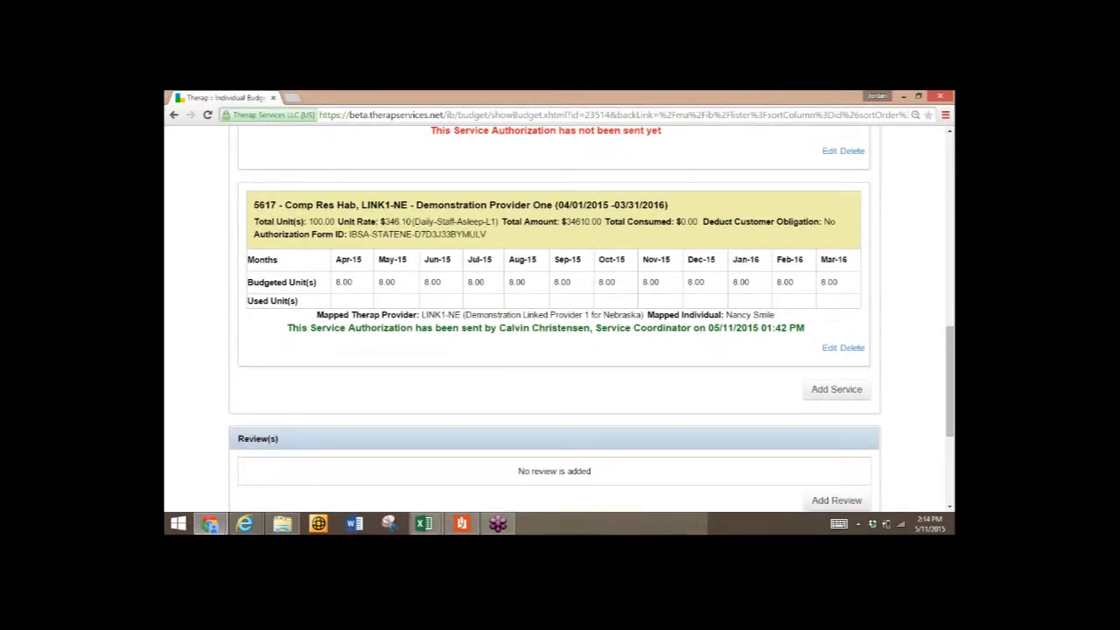
scroll(551, 500, down, 5)
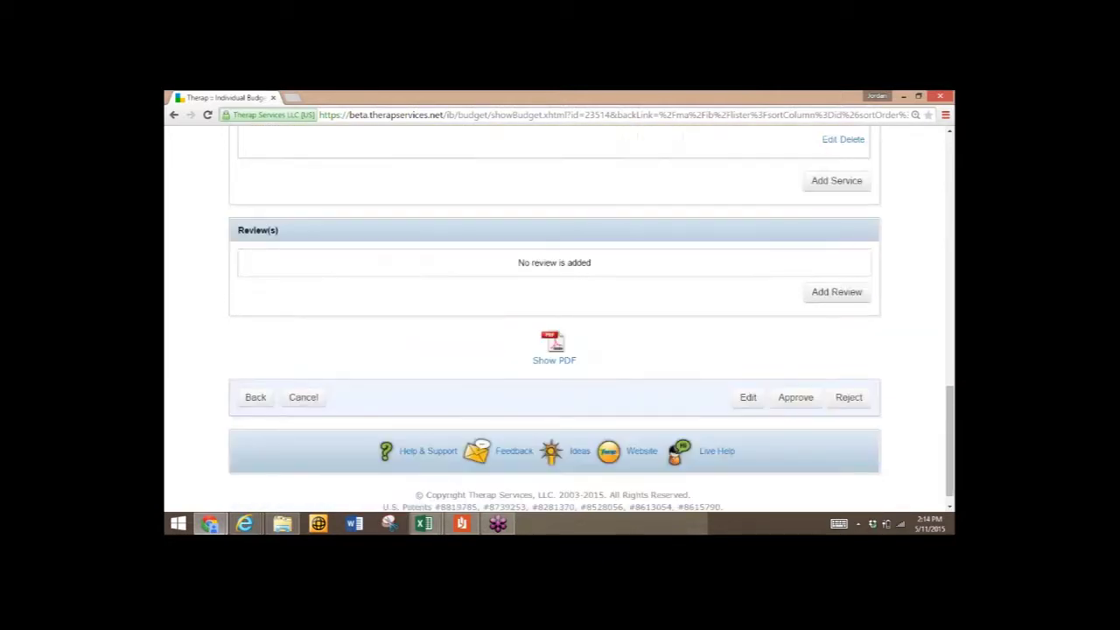
scroll(560, 320, up, 1)
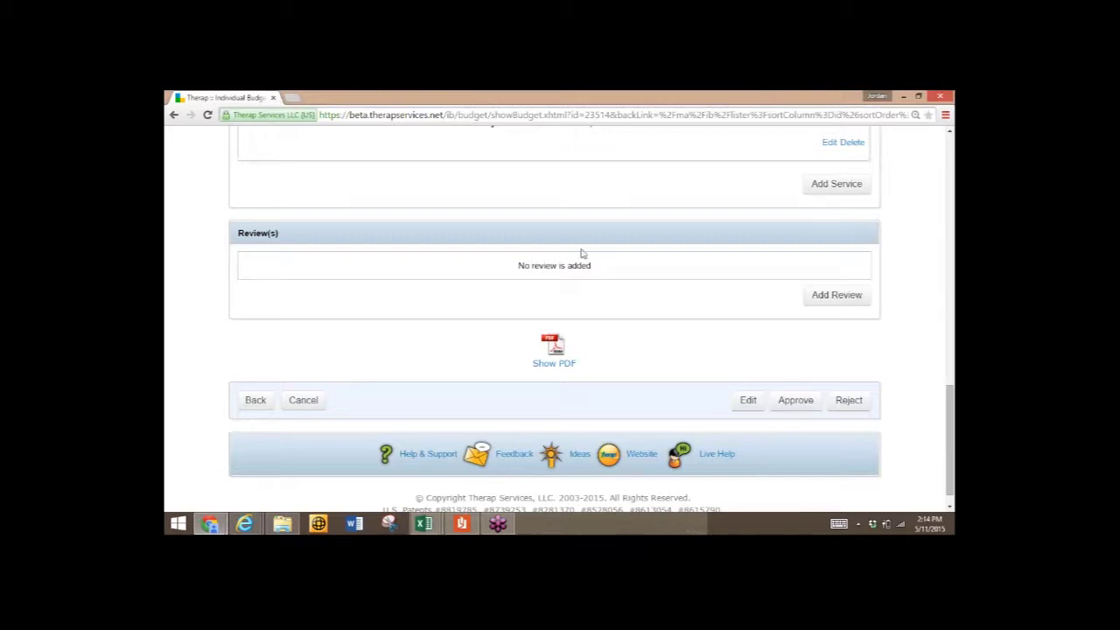
click(811, 403)
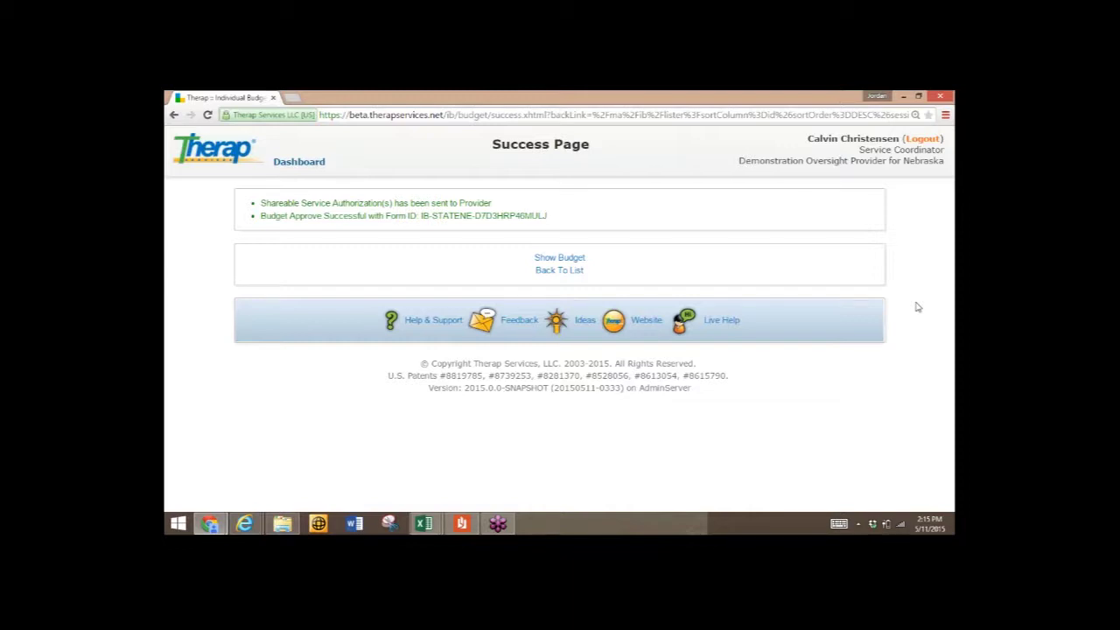
Return to the dashboard and switch to the Internet Explorer window for Demonstration Linked Provider 1 for Nebraska
click(311, 164)
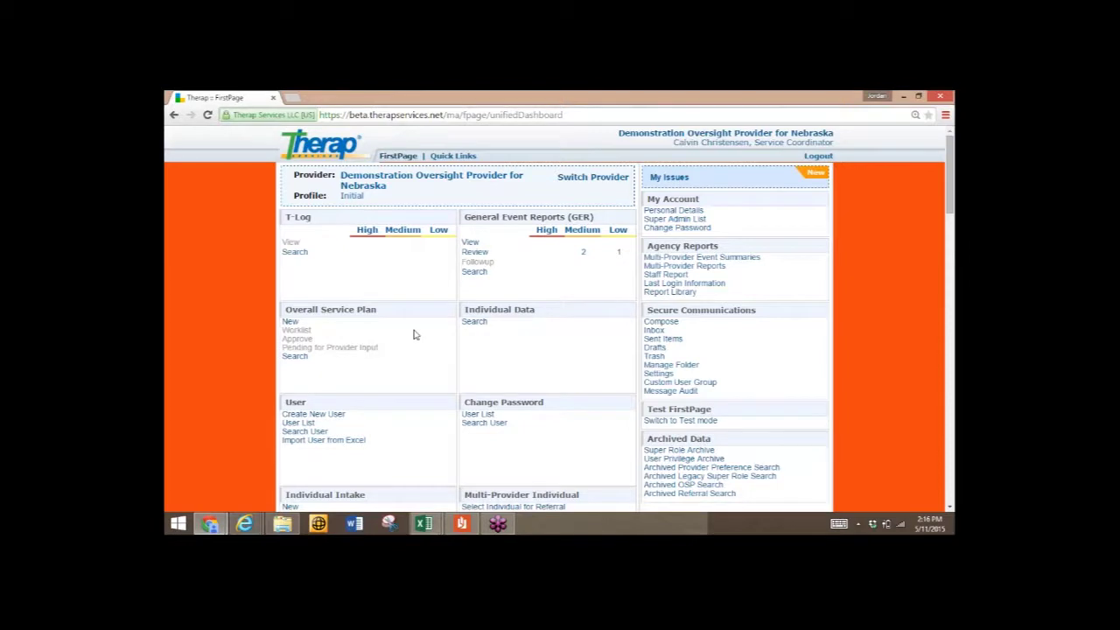
scroll(415, 335, down, 1)
mouse_move(246, 523)
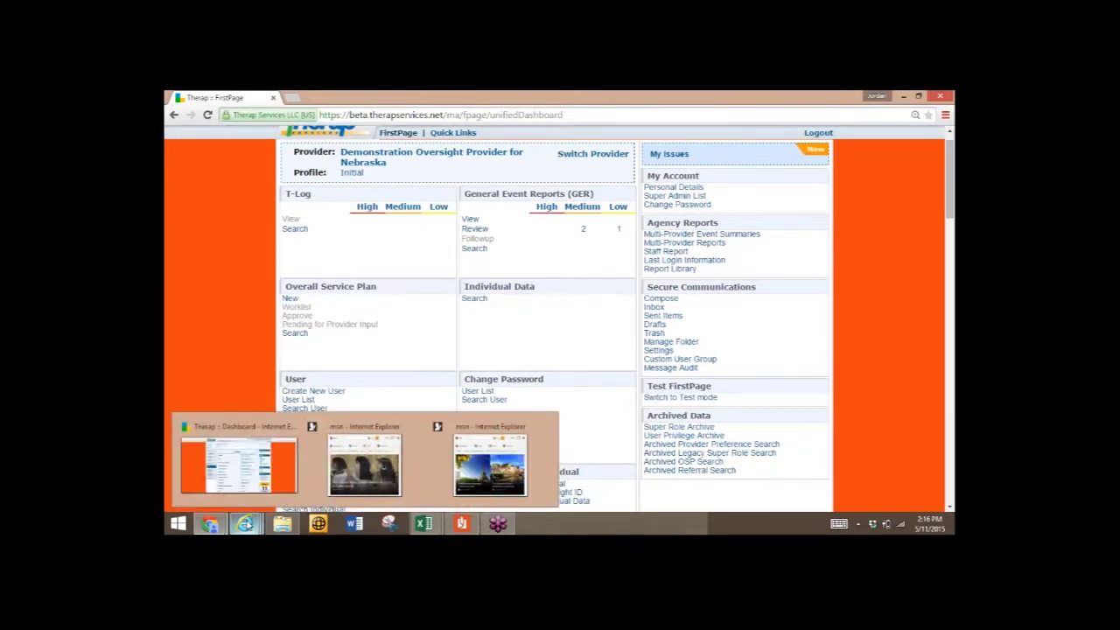
mouse_move(204, 457)
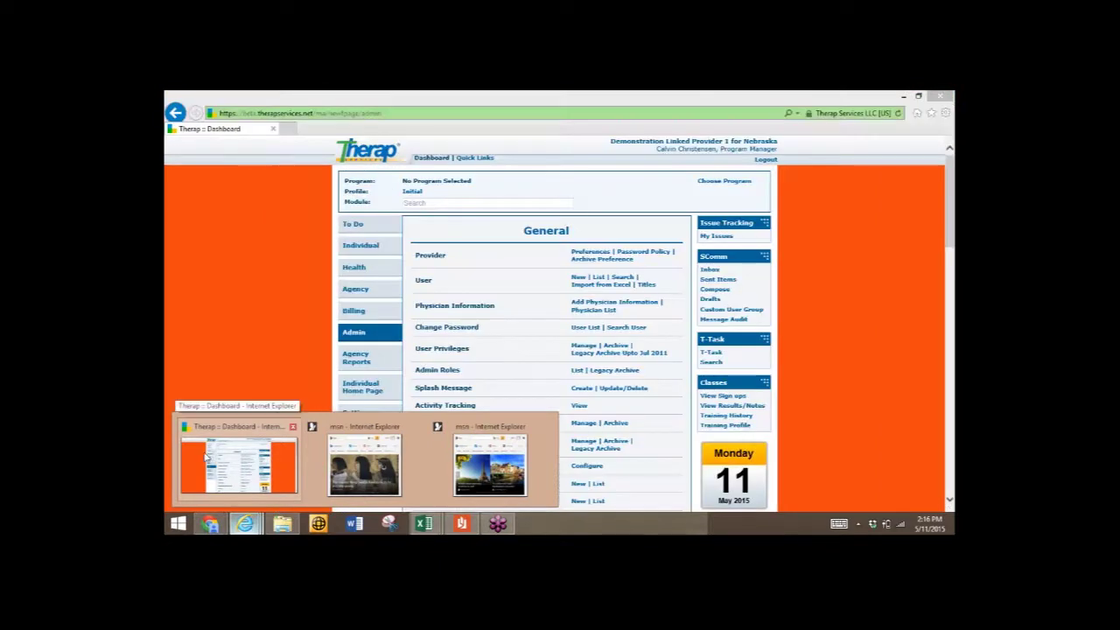
click(204, 456)
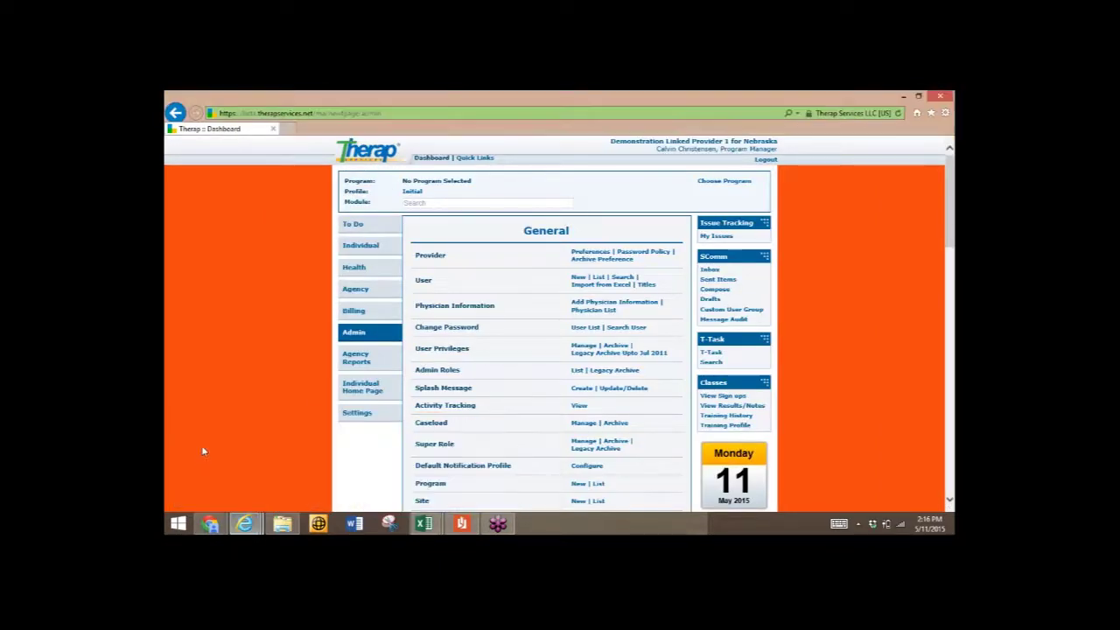
Change the linked provider's default program to 1st Street Group Home (Therap)
click(730, 188)
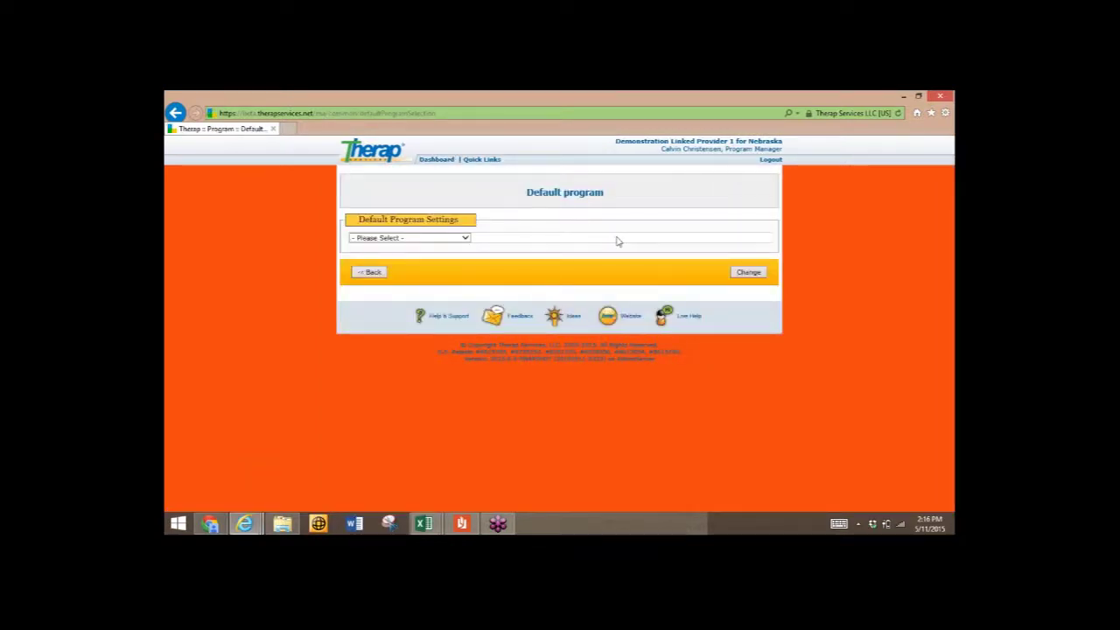
click(453, 240)
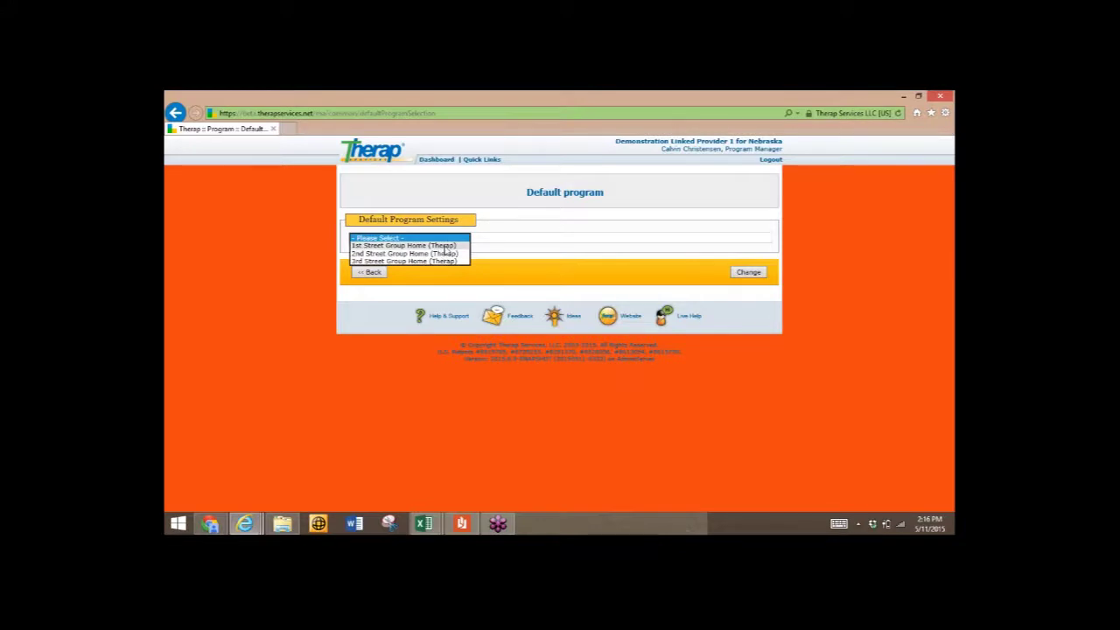
click(444, 246)
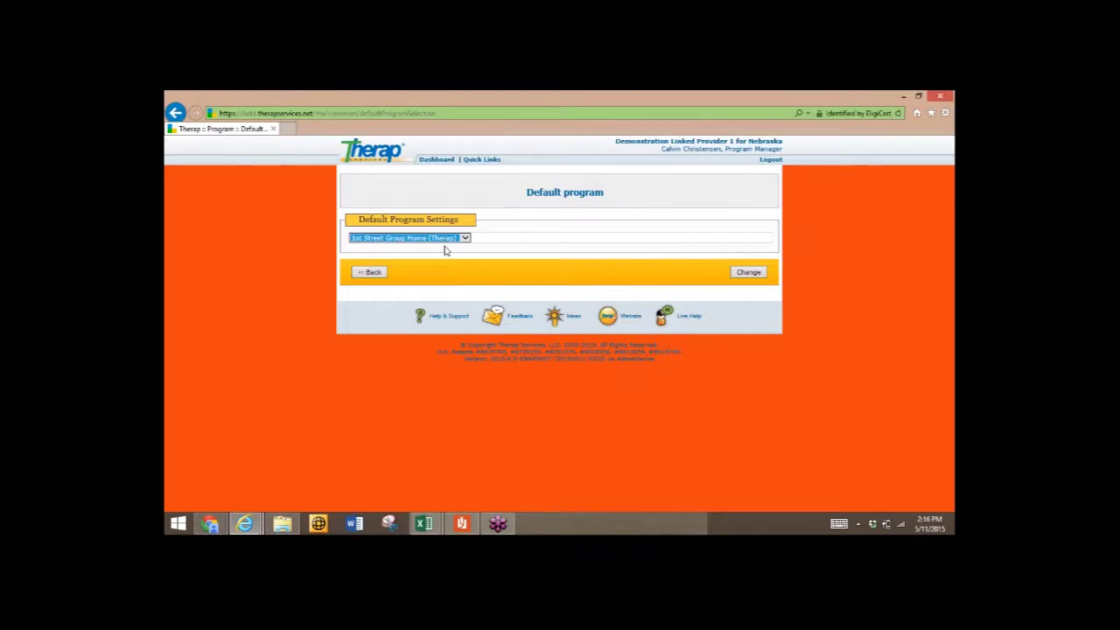
click(741, 273)
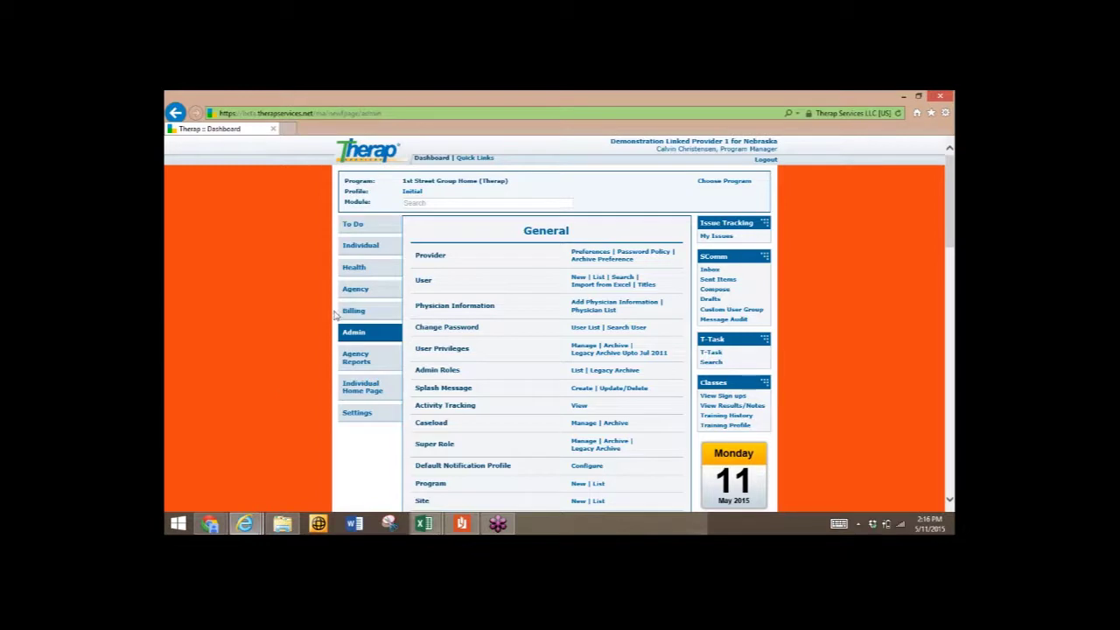
Open the service authorization awaiting acknowledgement in the to-do list and review its details, monthly allocation and billing selections
click(353, 225)
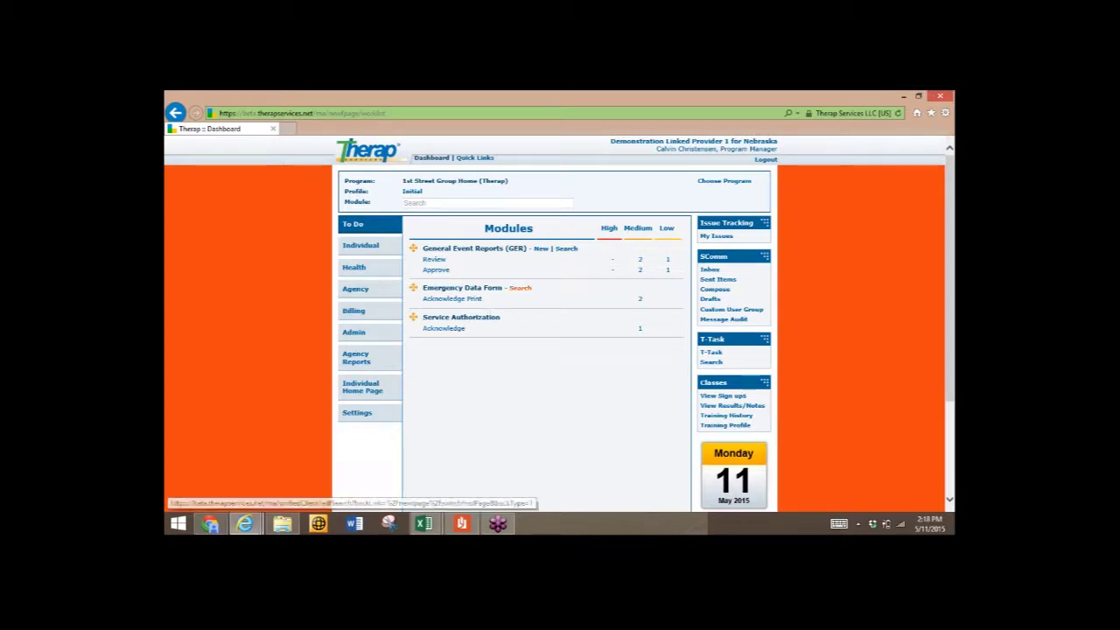
click(456, 329)
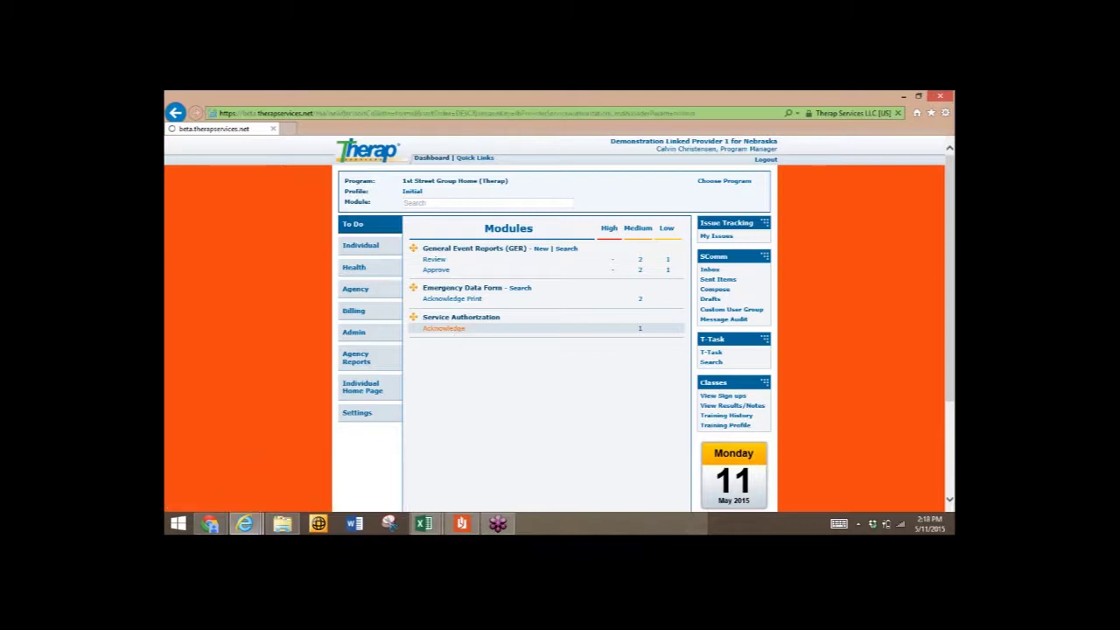
click(231, 282)
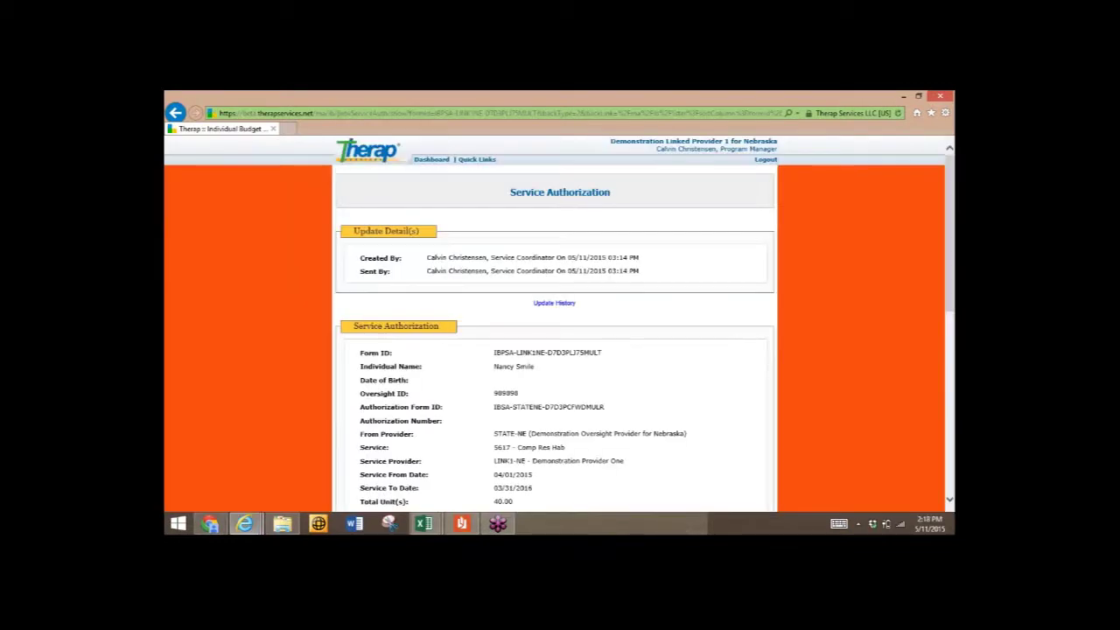
scroll(249, 289, down, 3)
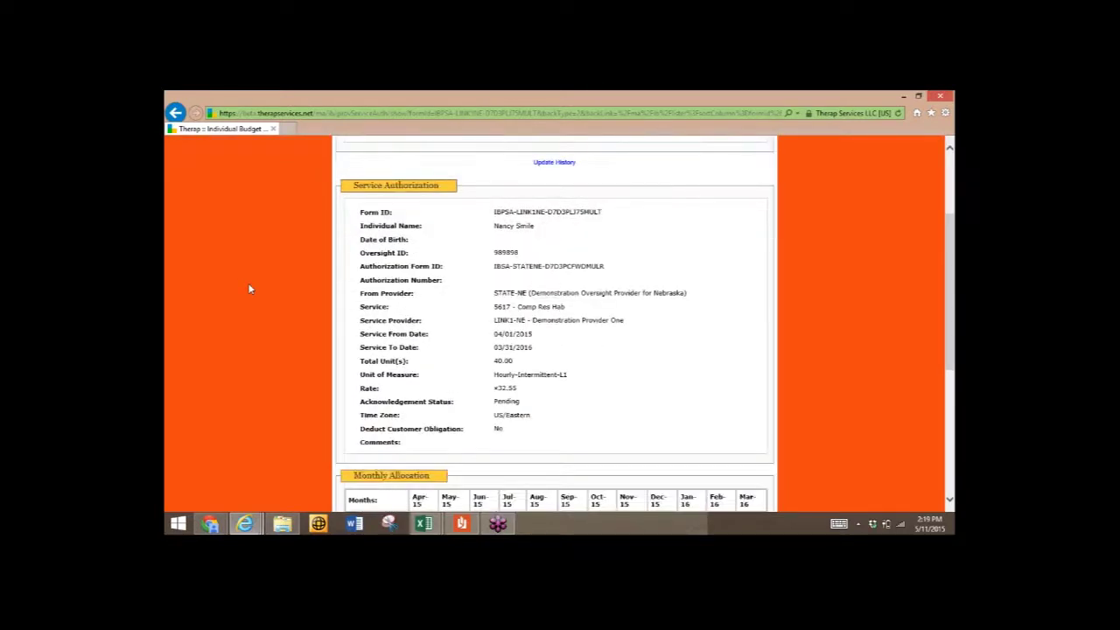
scroll(249, 289, down, 1)
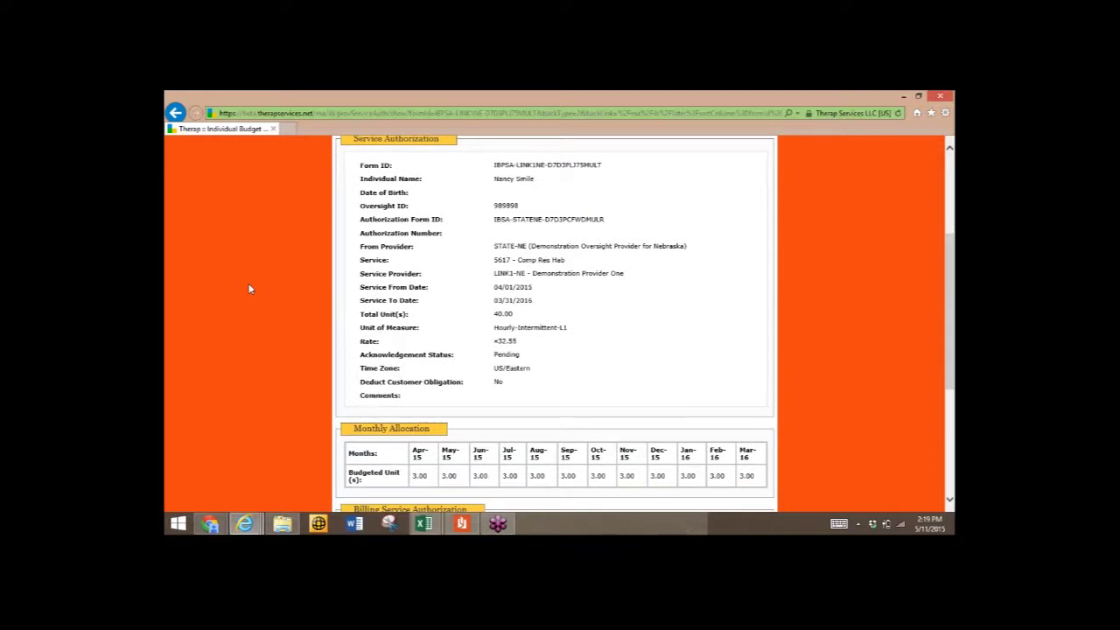
scroll(250, 289, down, 3)
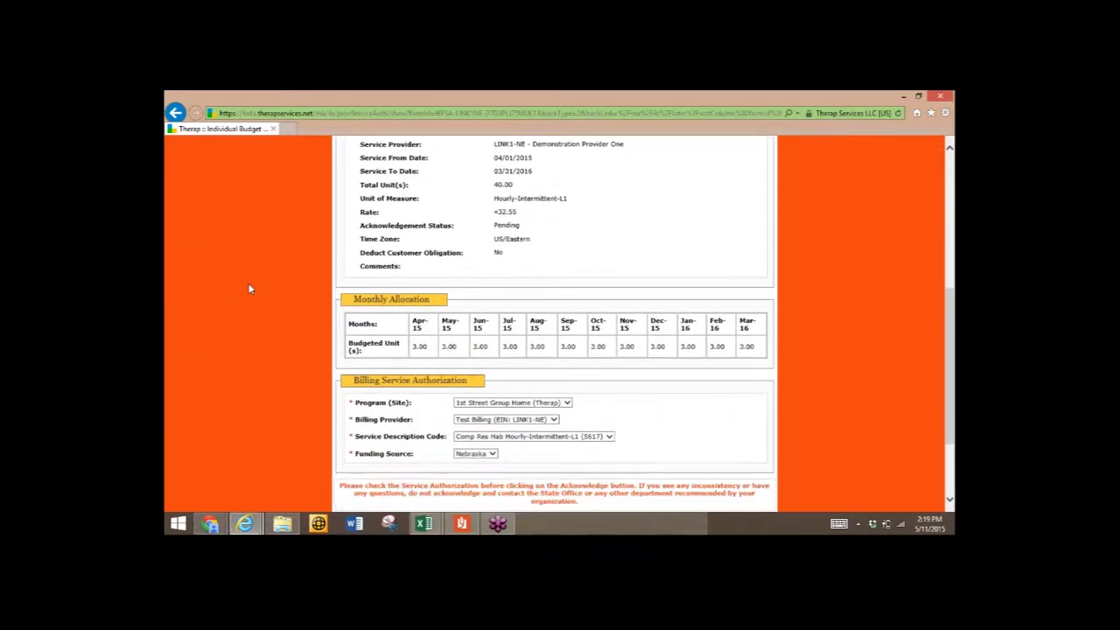
scroll(249, 288, down, 1)
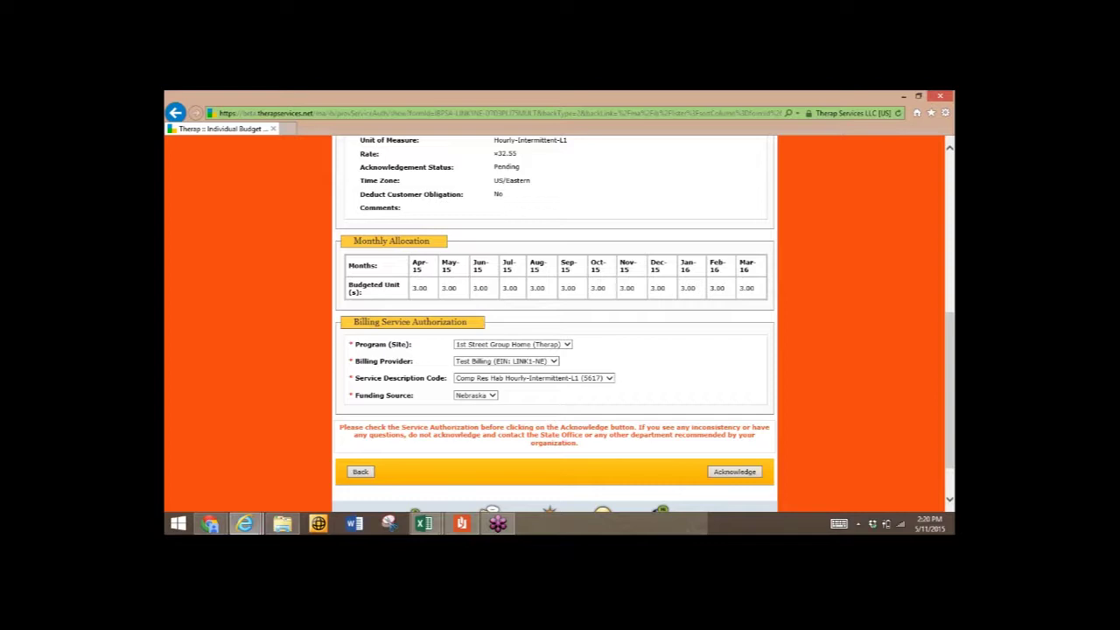
Acknowledge the reviewed service authorization and return to the dashboard
click(730, 472)
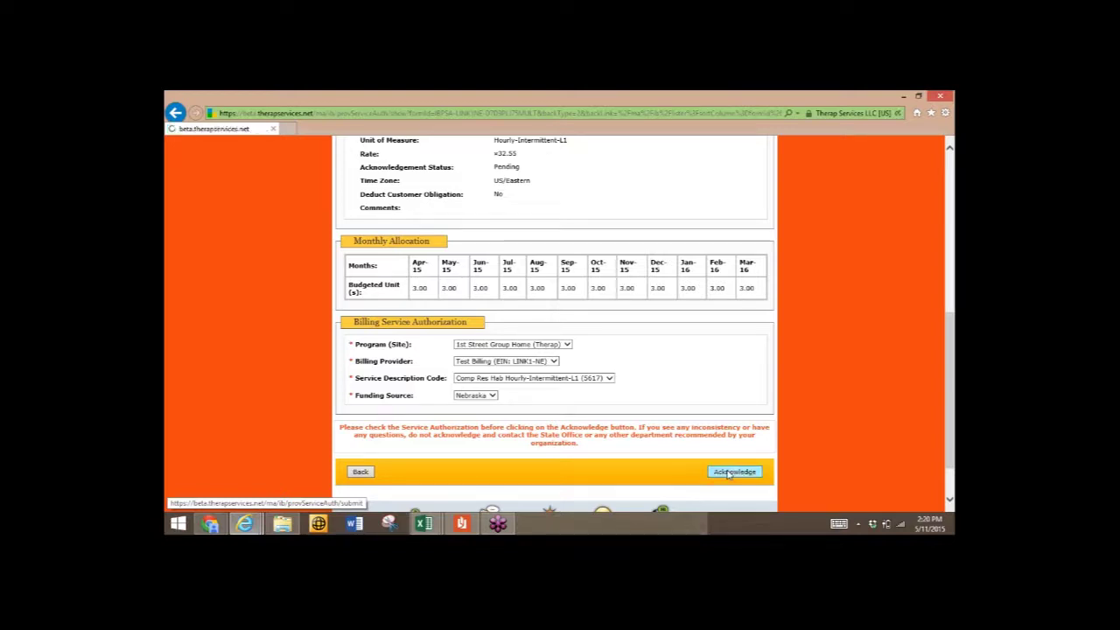
click(442, 161)
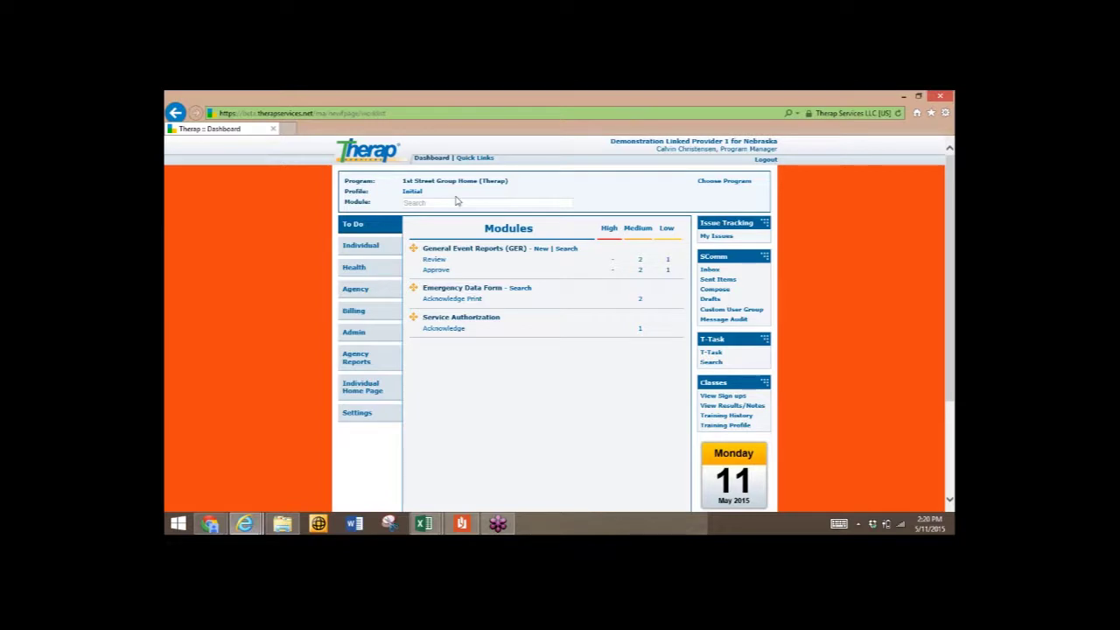
Search for new Hourly attendance under Comp Res Hab Hourly-Intermittent-L1 (5617) at 1st Street Group Home (Therap), keeping the 05/11/2015 service date
click(360, 312)
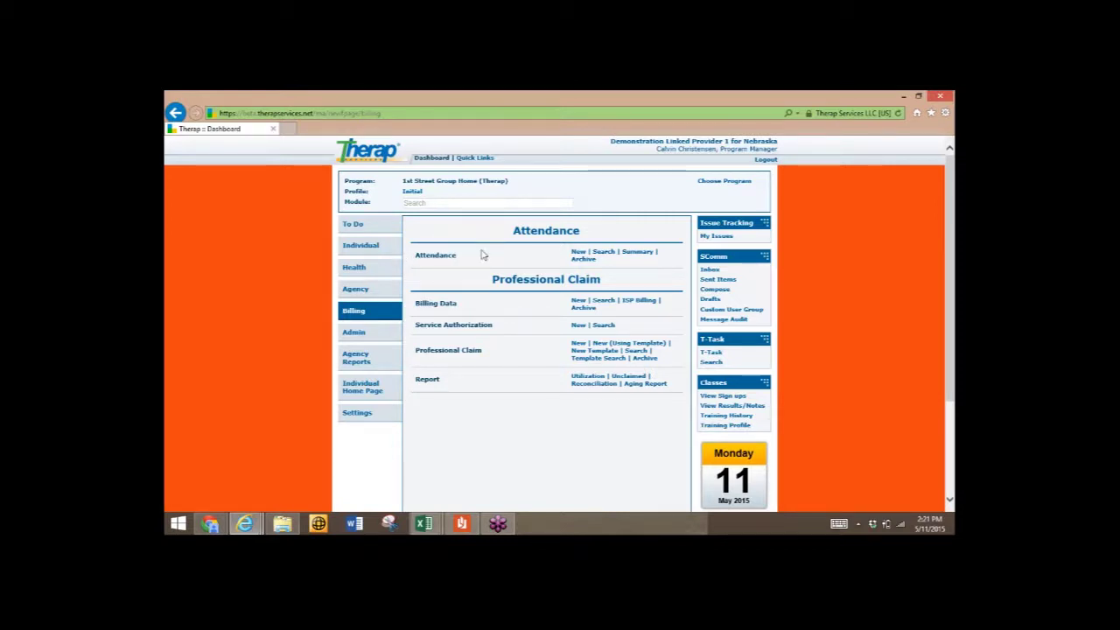
click(578, 251)
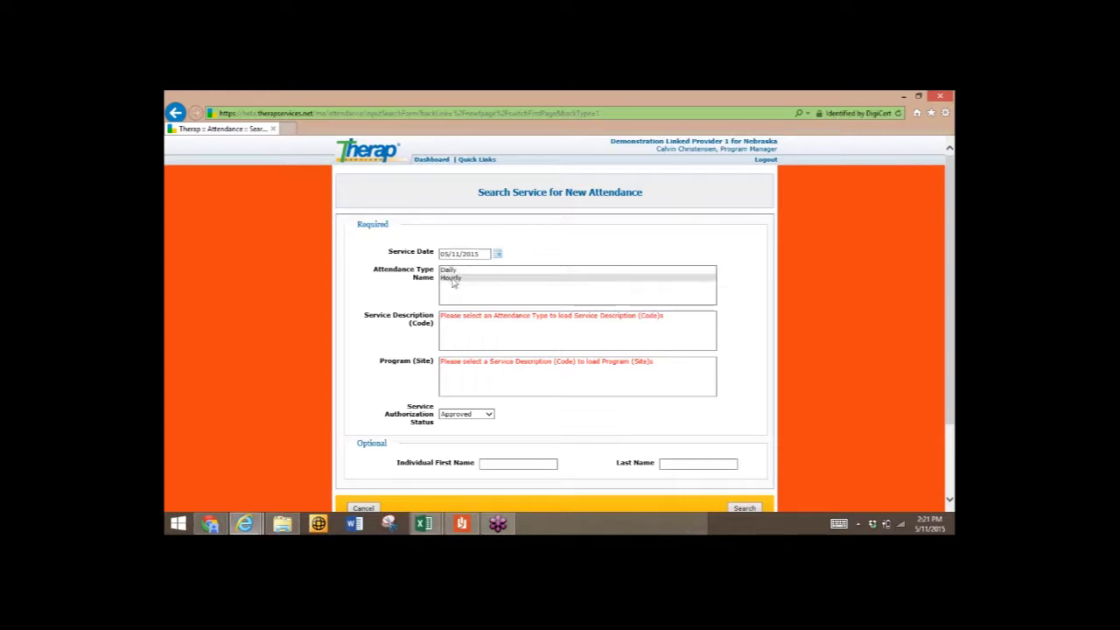
click(452, 278)
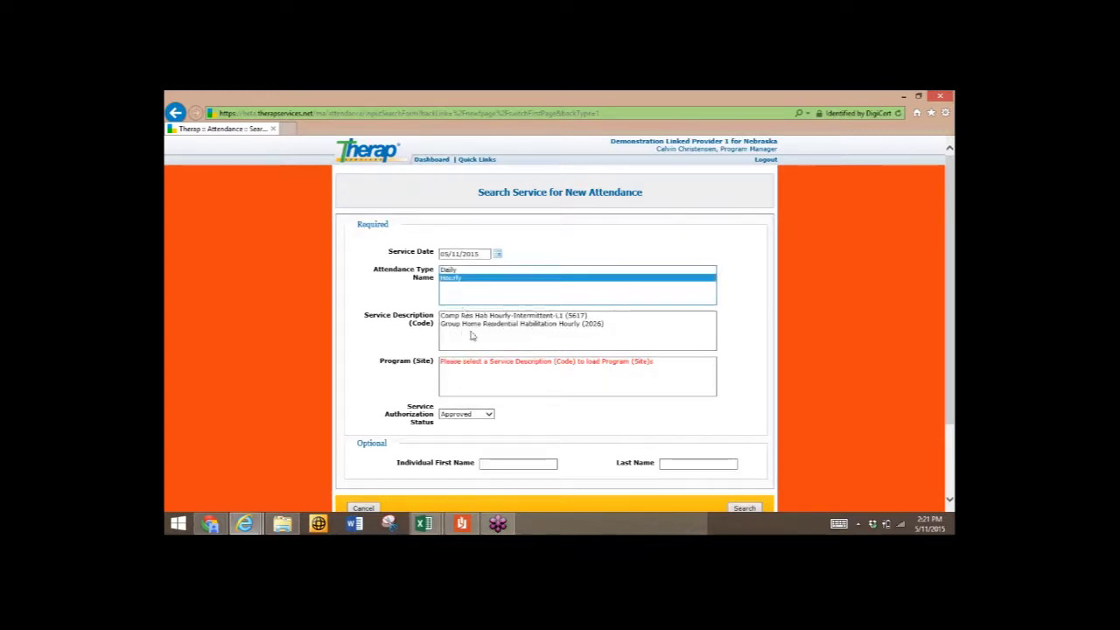
click(486, 317)
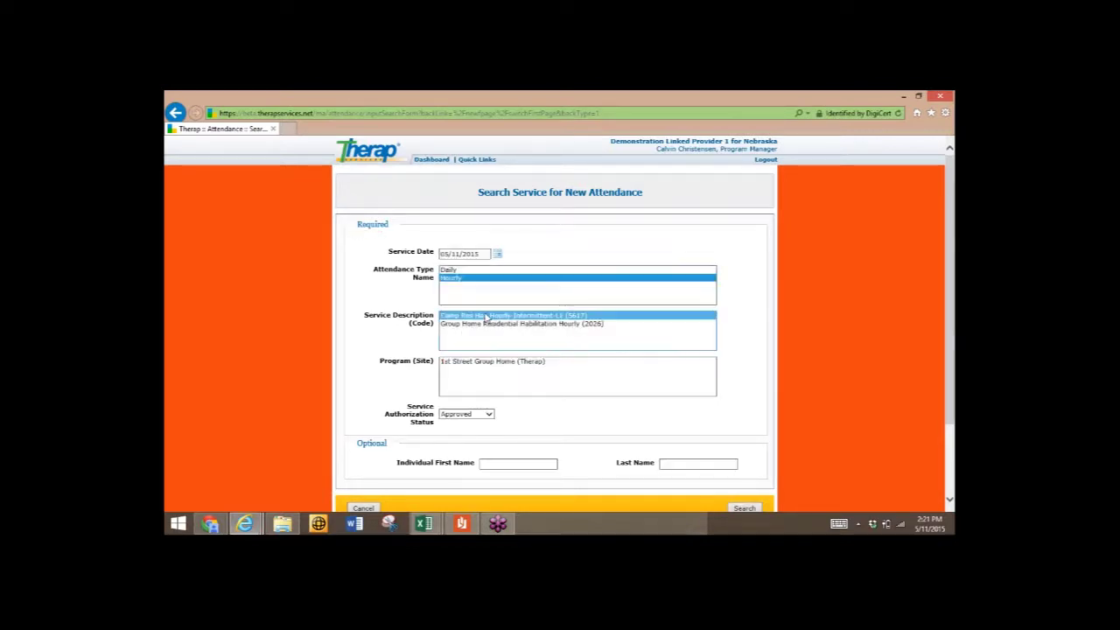
click(525, 372)
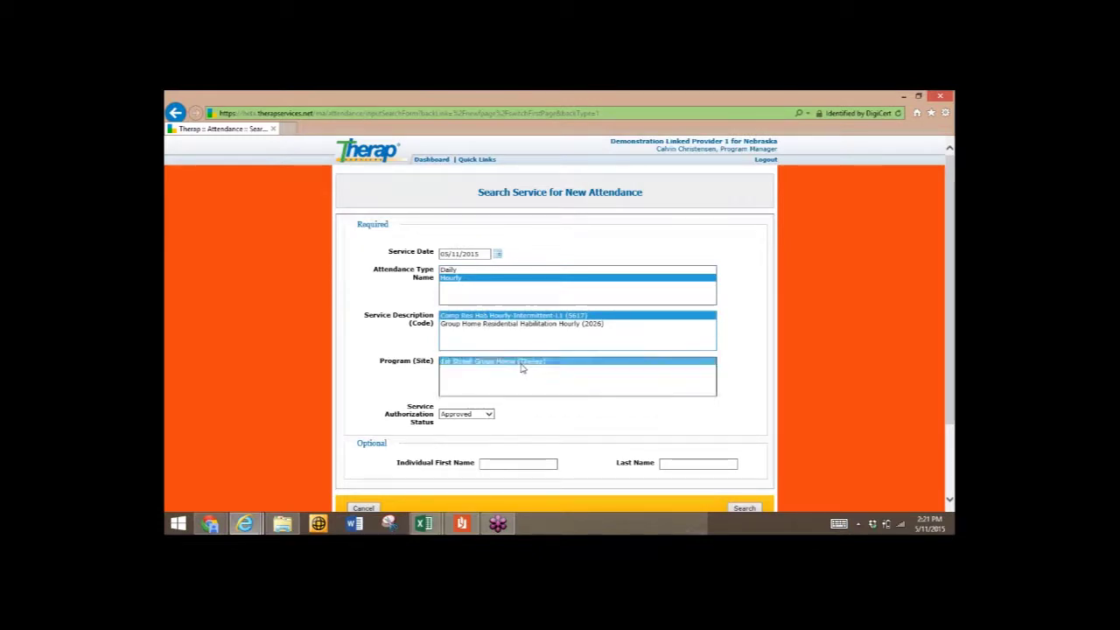
scroll(871, 367, down, 2)
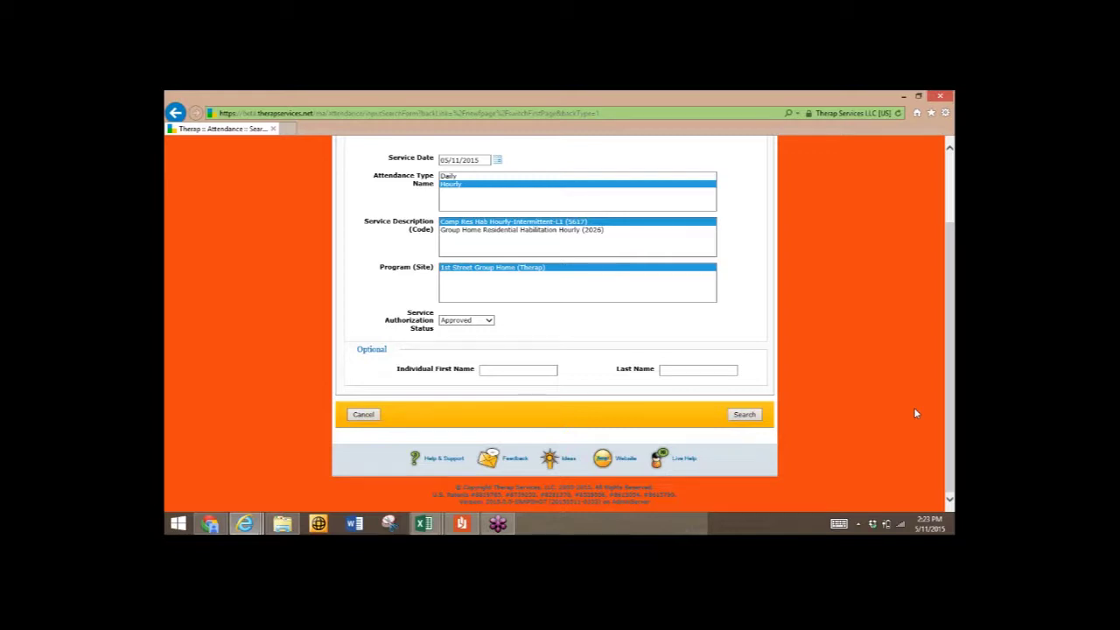
click(744, 416)
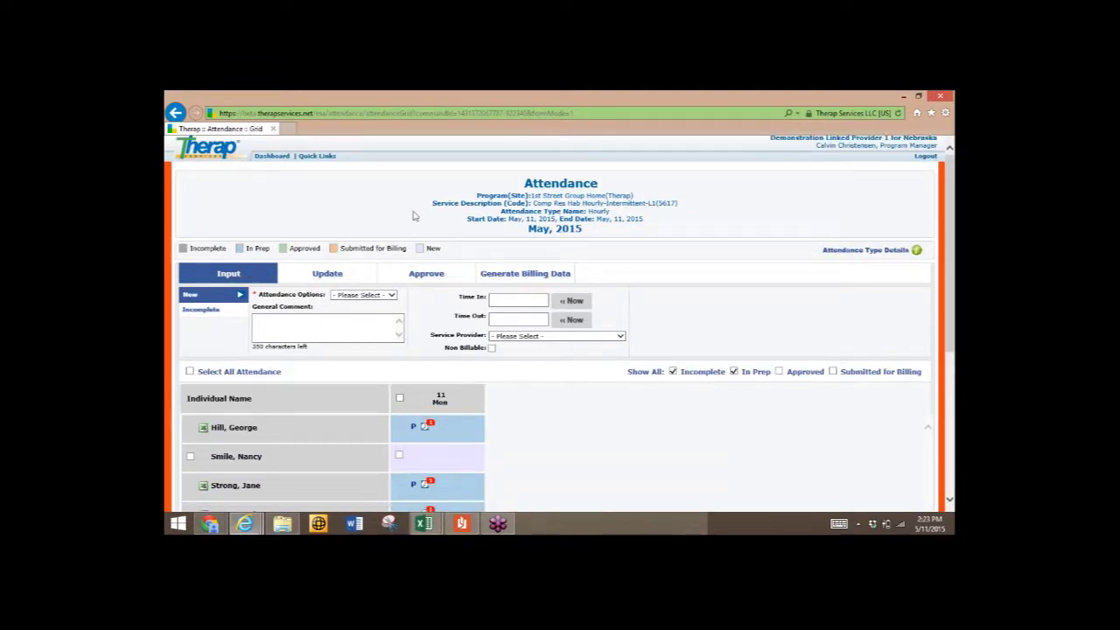
Set the attendance option to Present and select all available attendance for Monday, May 11
scroll(415, 216, down, 1)
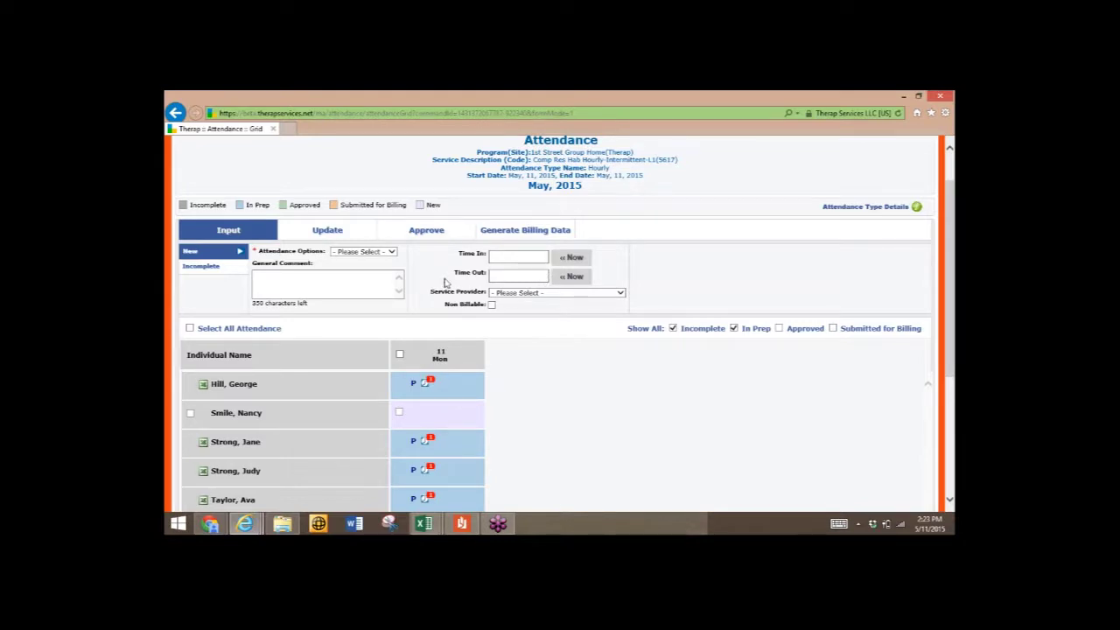
click(391, 252)
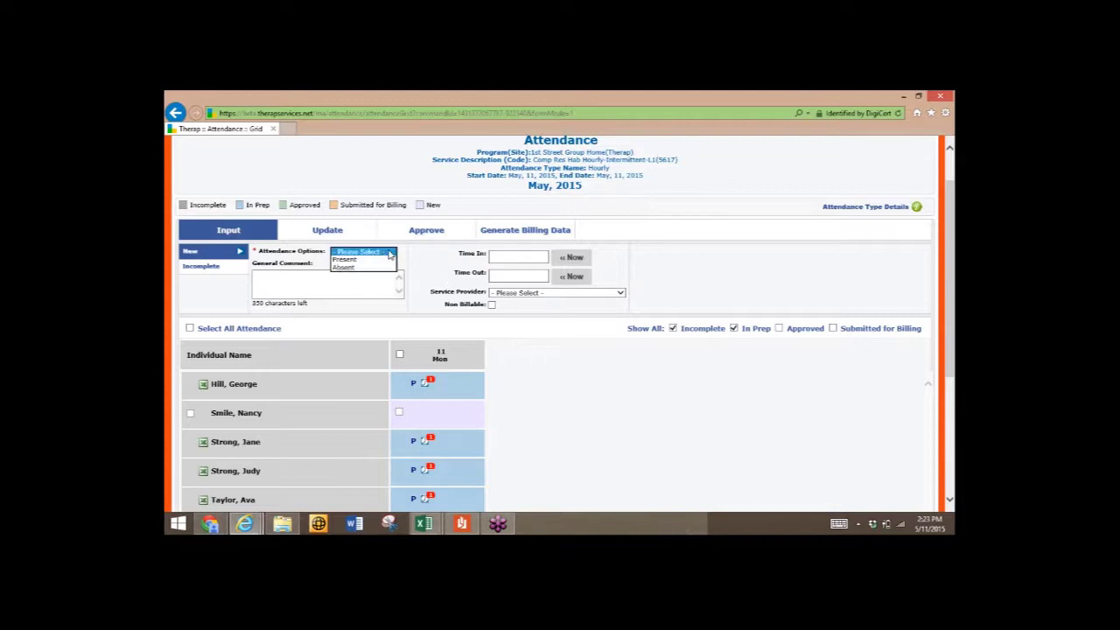
click(378, 260)
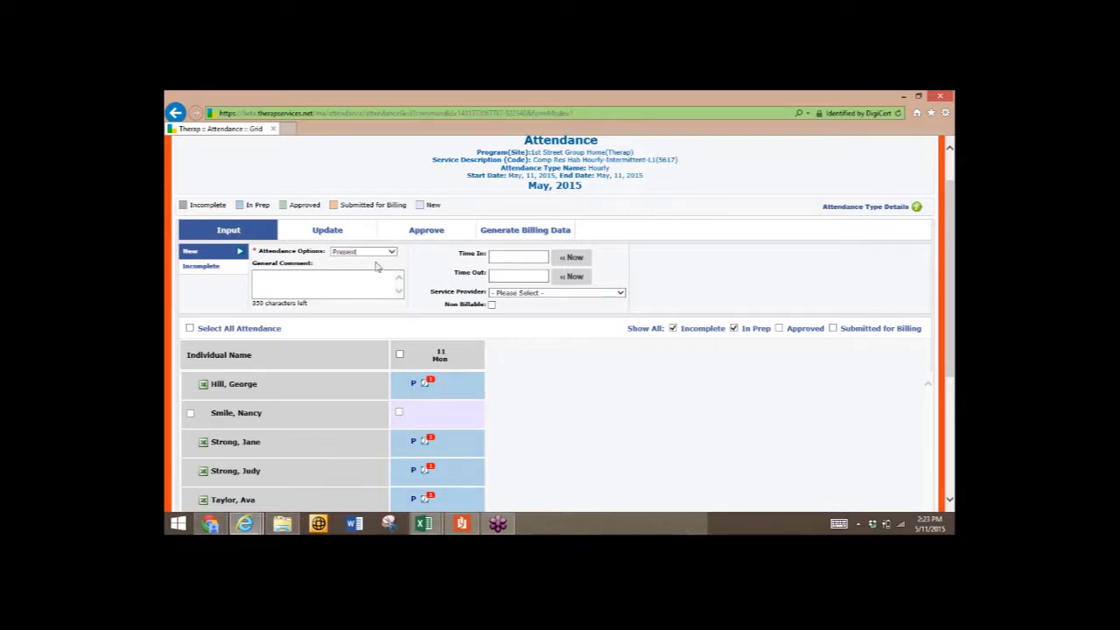
click(190, 328)
scroll(497, 340, down, 5)
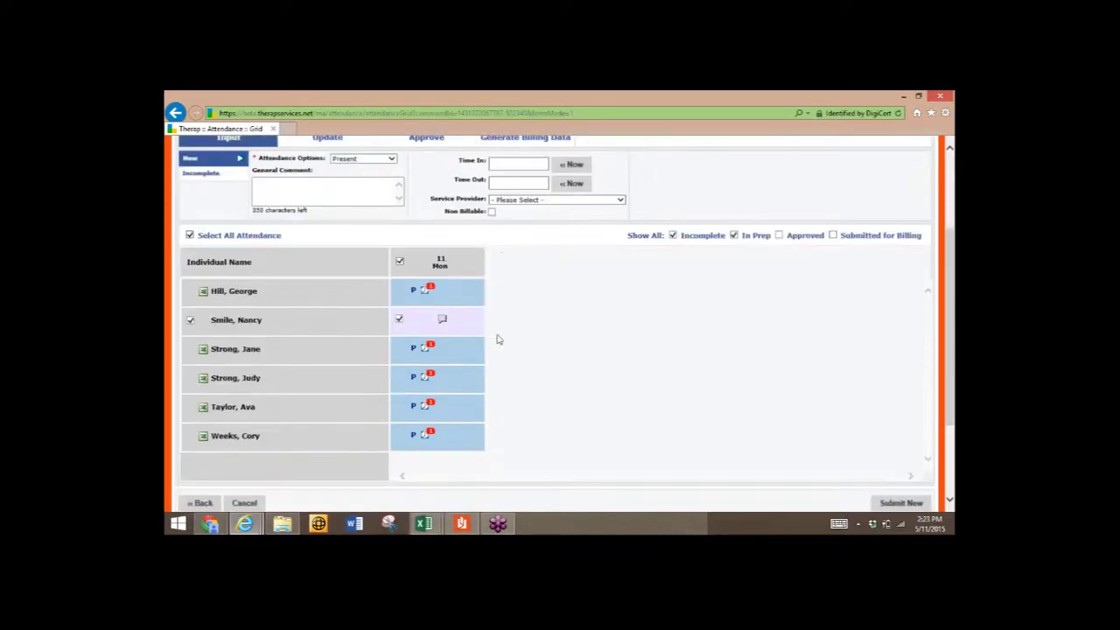
scroll(496, 339, up, 4)
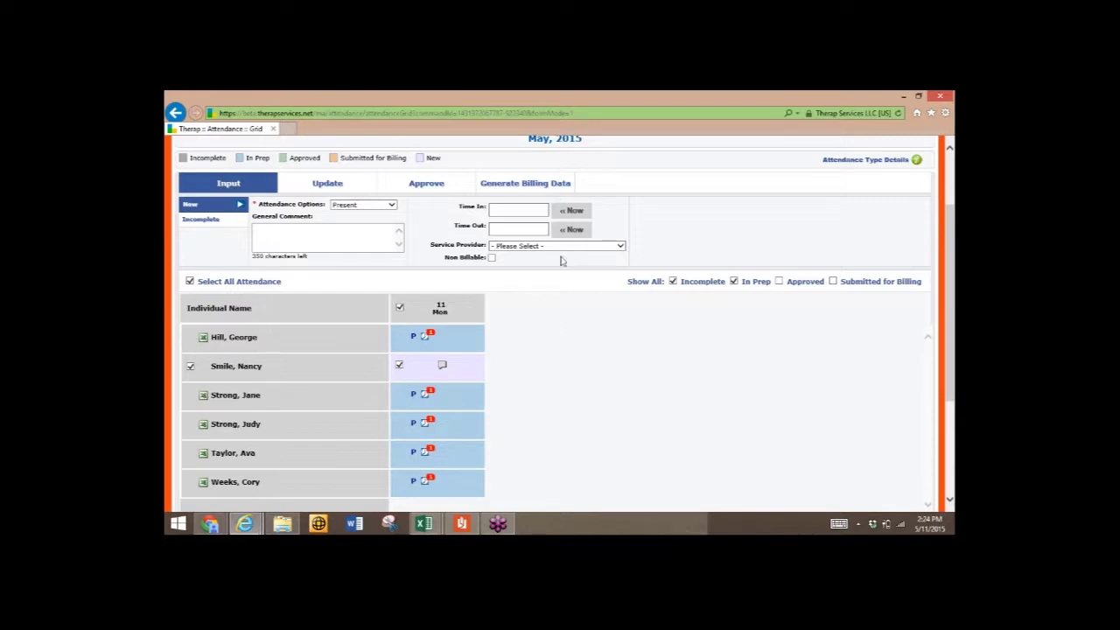
click(441, 377)
click(571, 210)
click(544, 211)
key(BackSpace)
key(BackSpace)
key(BackSpace)
key(BackSpace)
key(BackSpace)
key(BackSpace)
key(BackSpace)
click(536, 229)
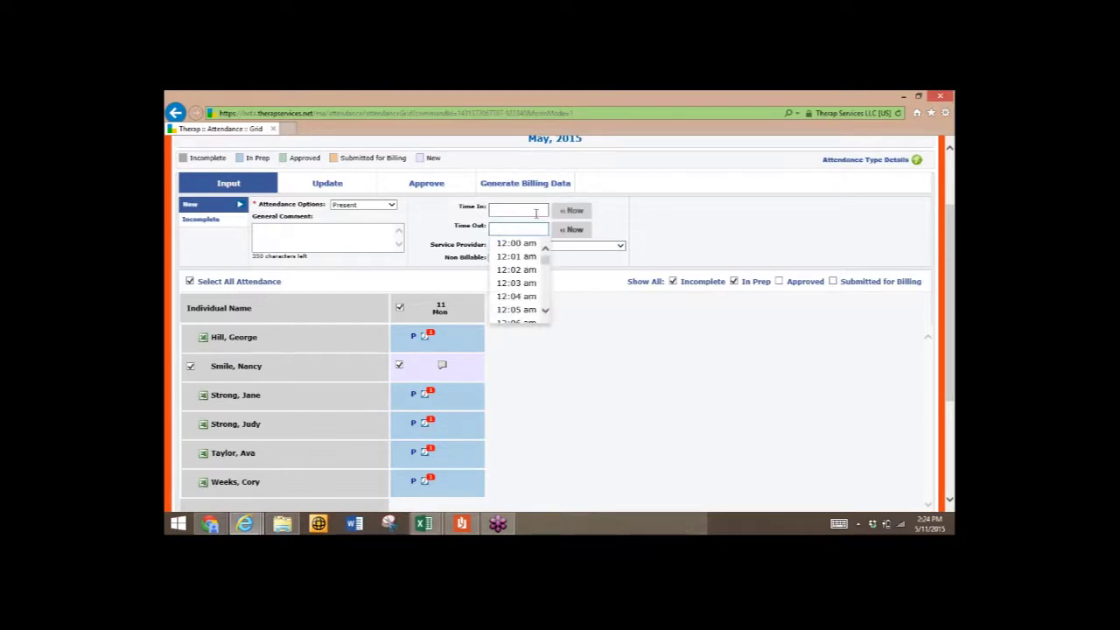
Set the attendance Time In to 6:00 am
key(shift+Tab)
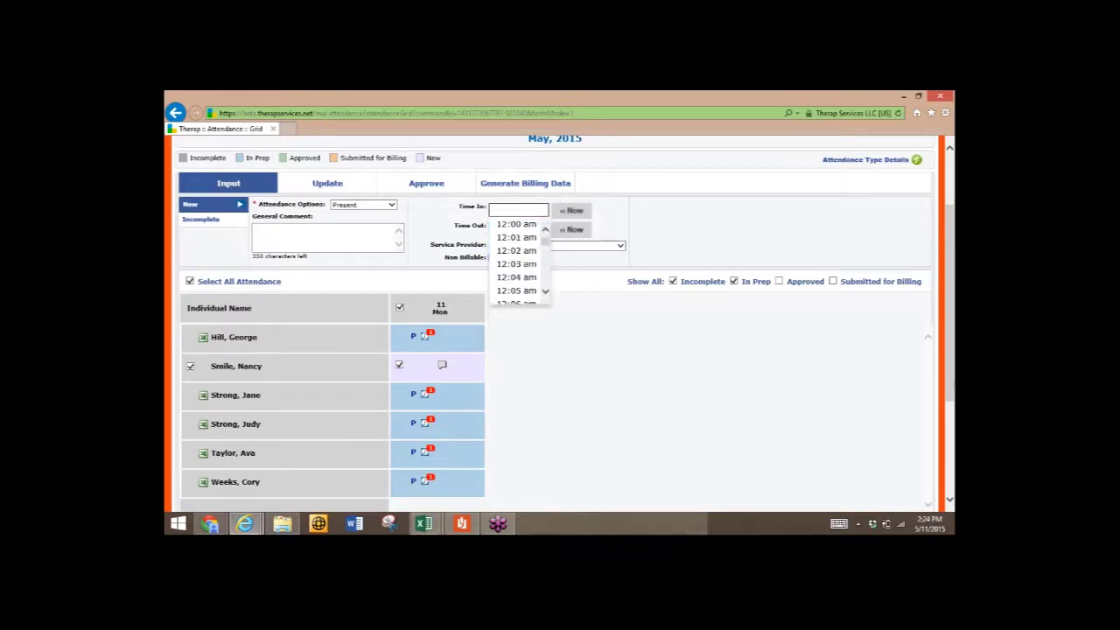
scroll(545, 297, down, 5)
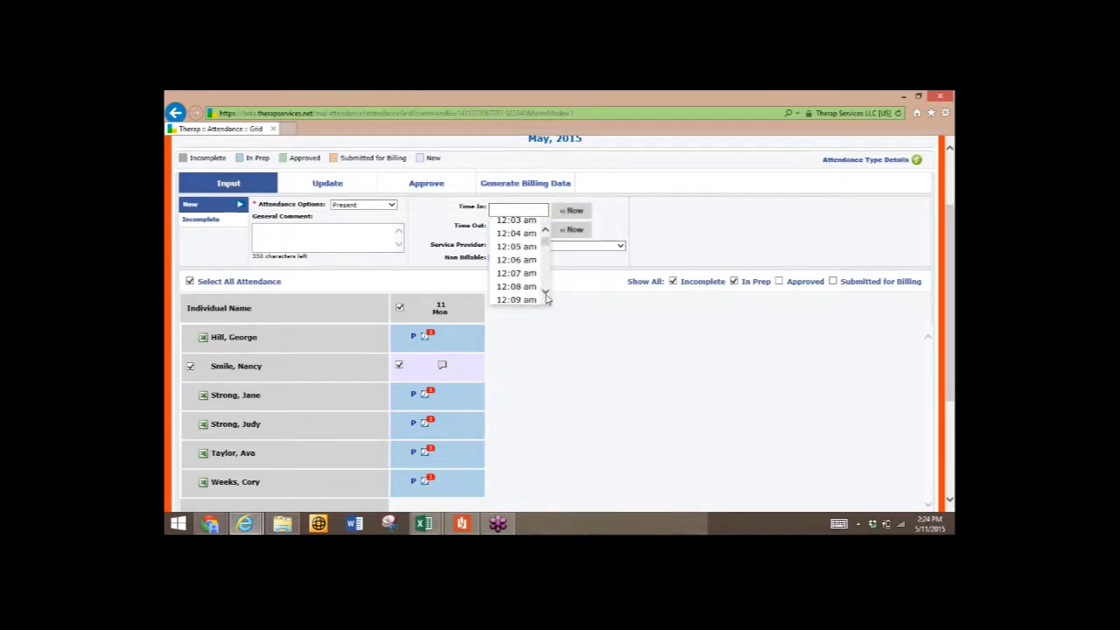
scroll(545, 295, down, 6)
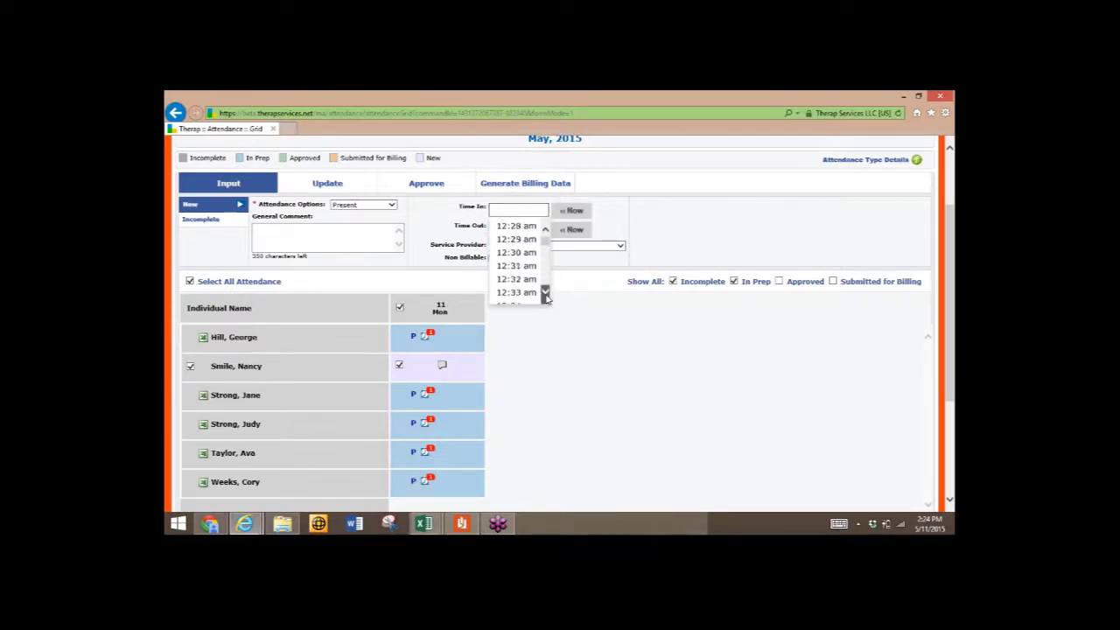
drag(544, 249, 547, 256)
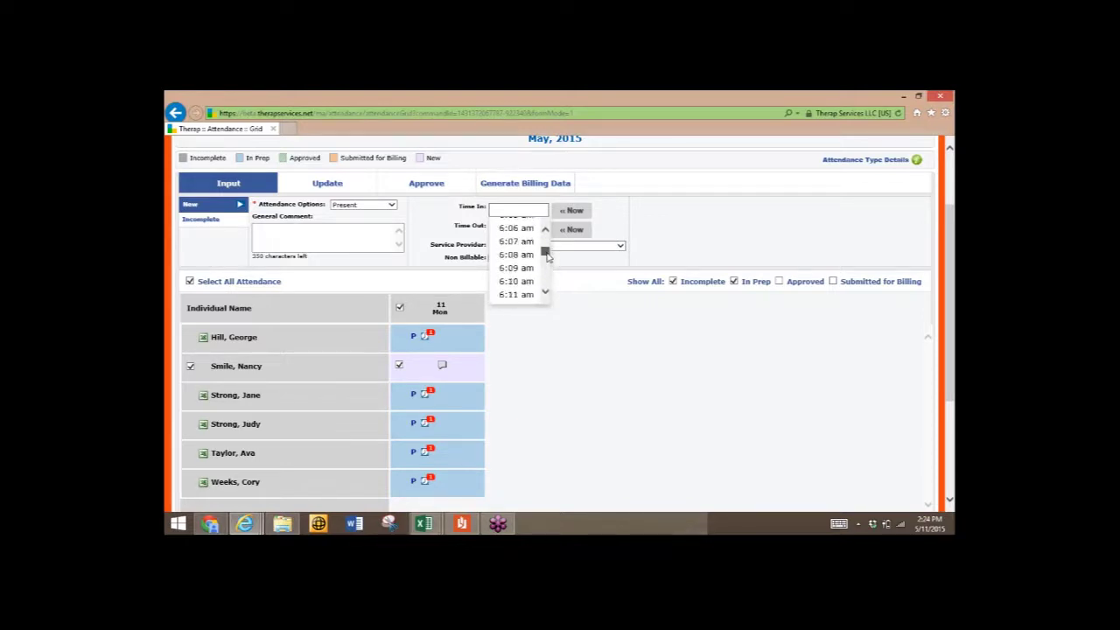
click(547, 234)
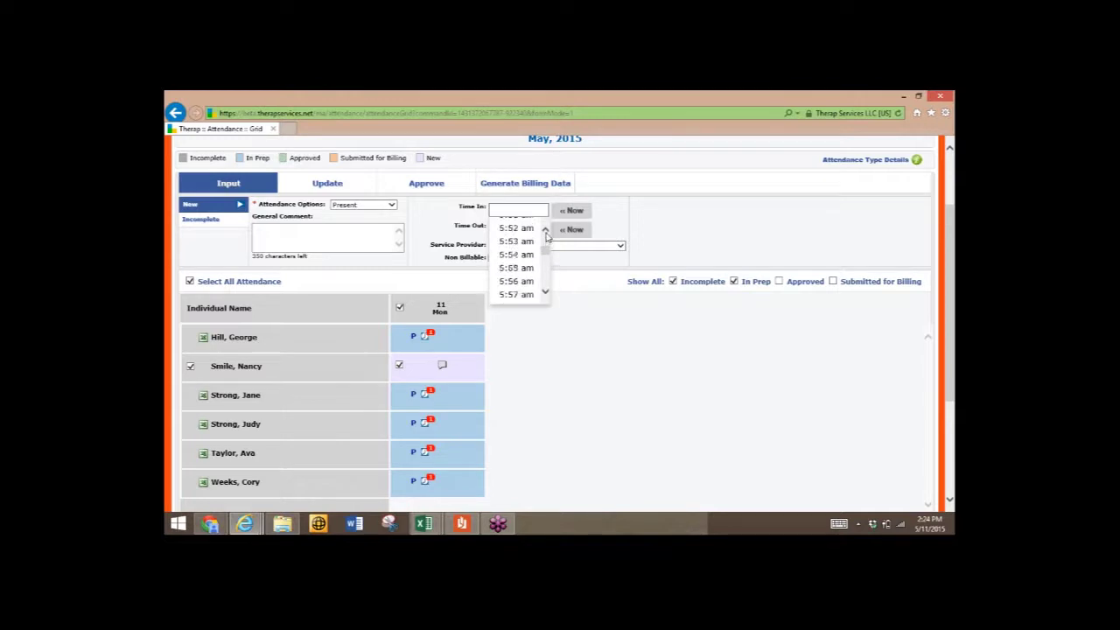
click(545, 292)
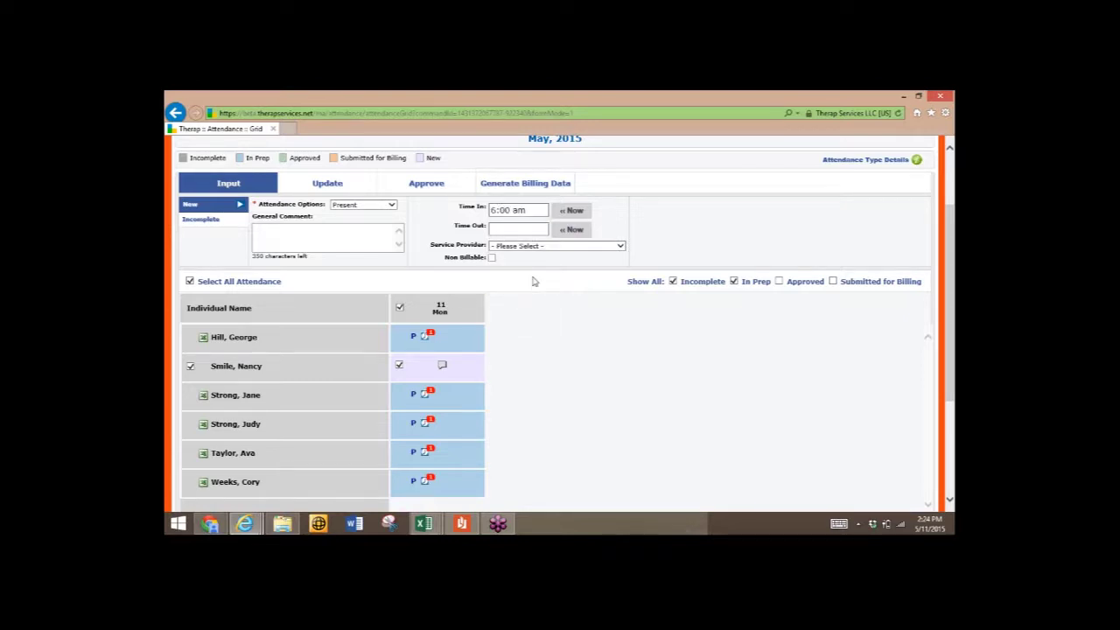
Set the attendance Time Out to 9:00 am
click(531, 228)
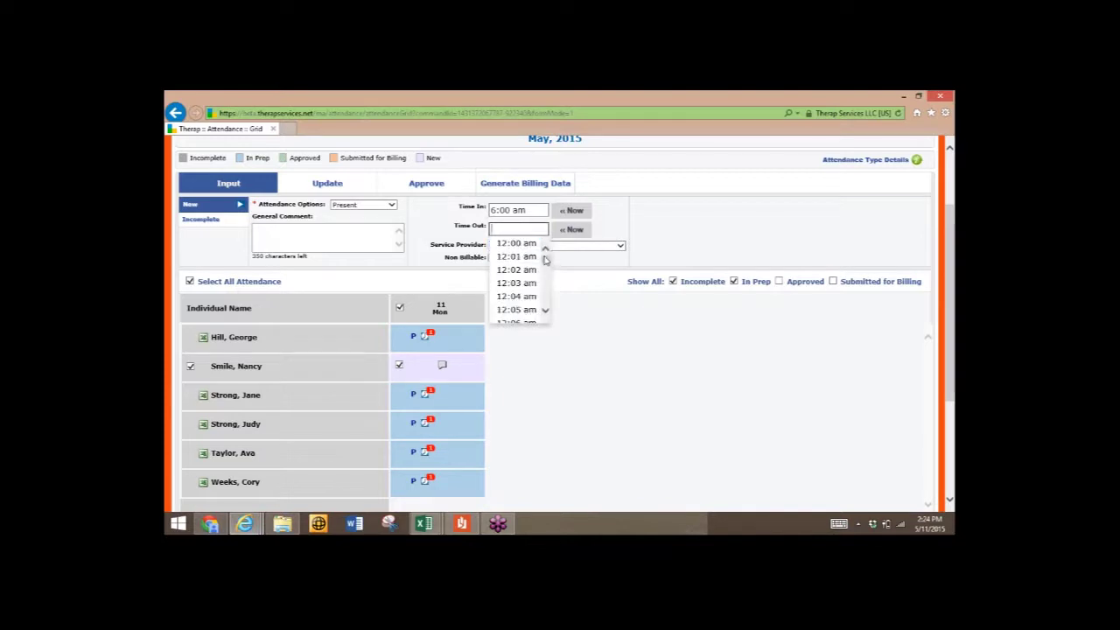
drag(544, 259, 544, 274)
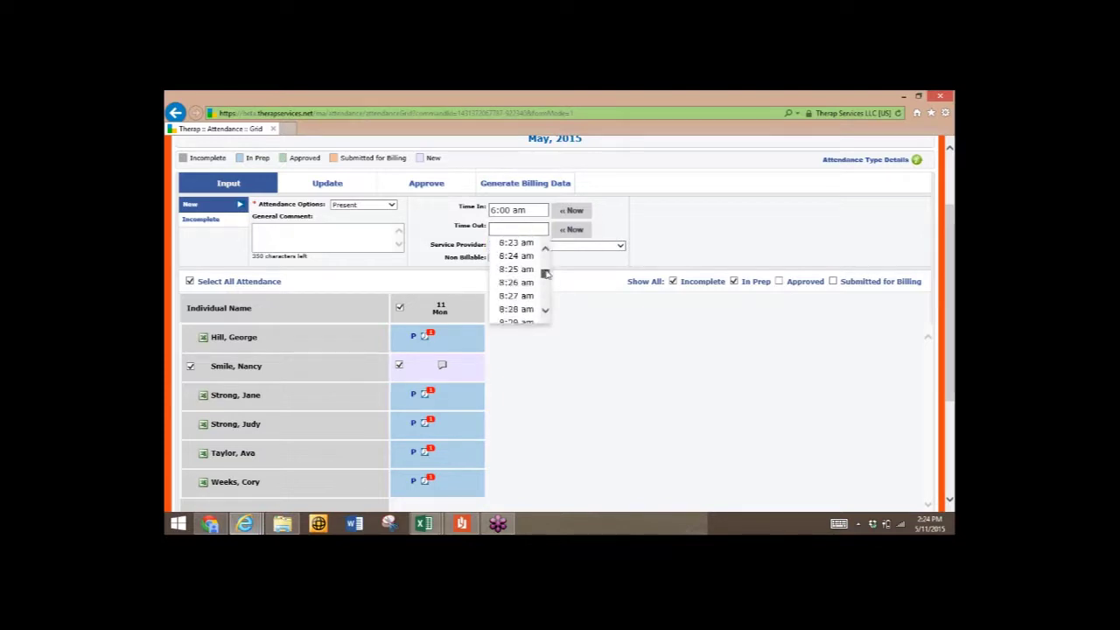
click(545, 311)
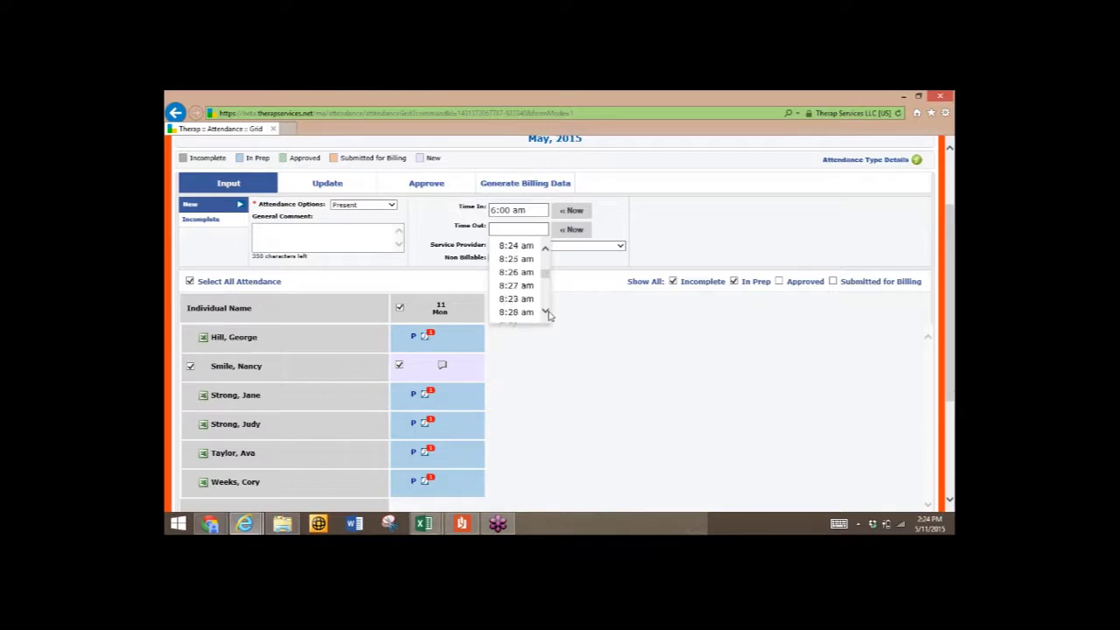
drag(545, 311, 549, 315)
click(516, 318)
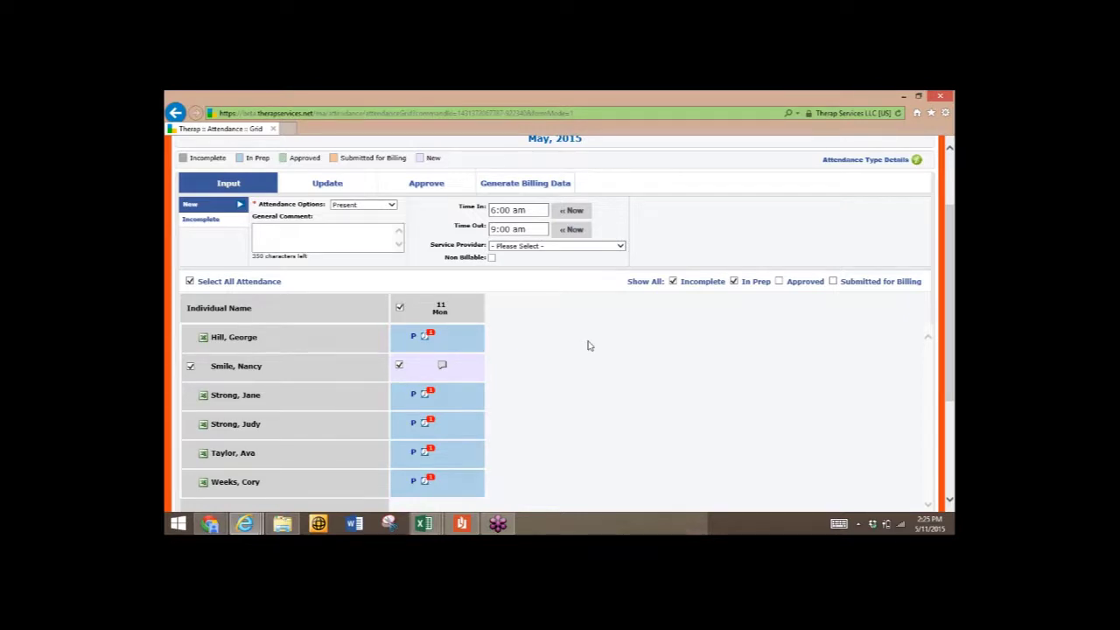
Submit the new hourly attendance record for the selected individual
scroll(590, 346, down, 2)
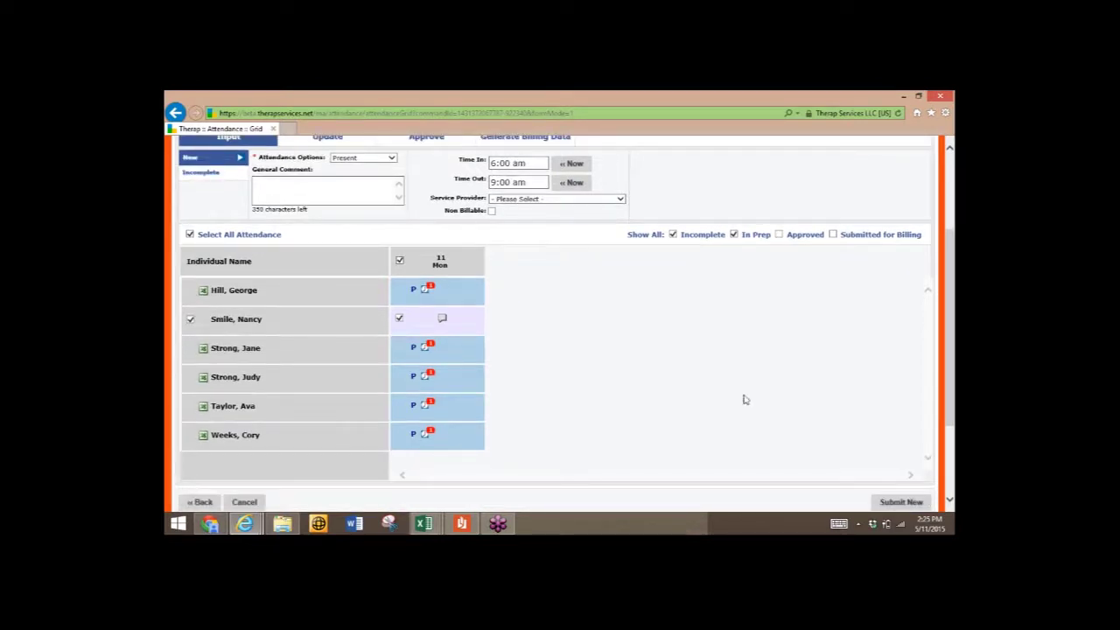
scroll(745, 400, down, 4)
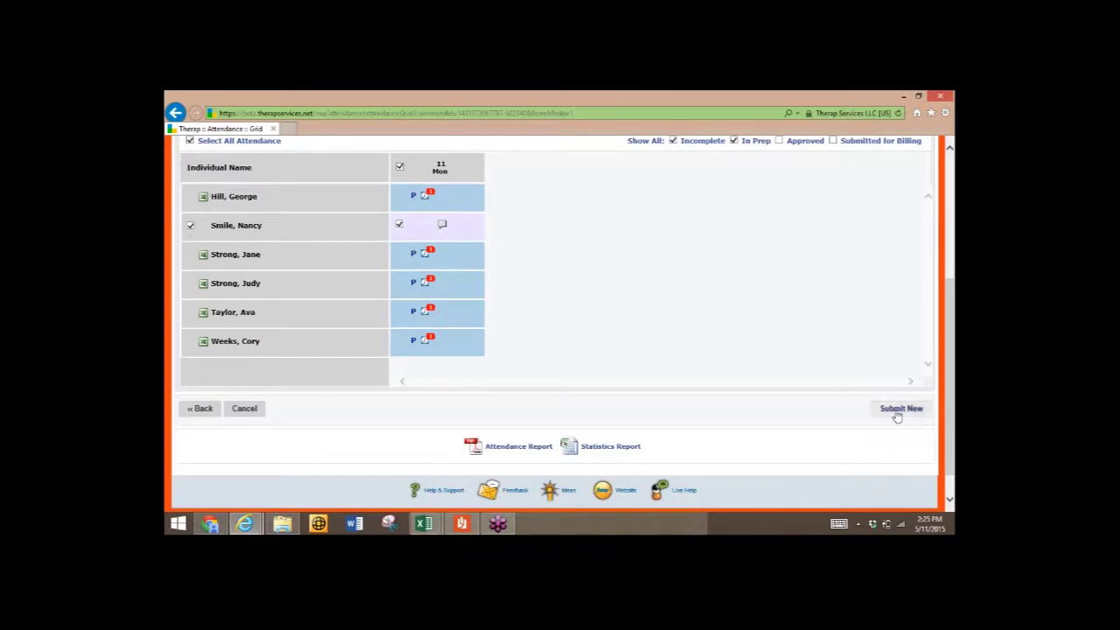
click(901, 410)
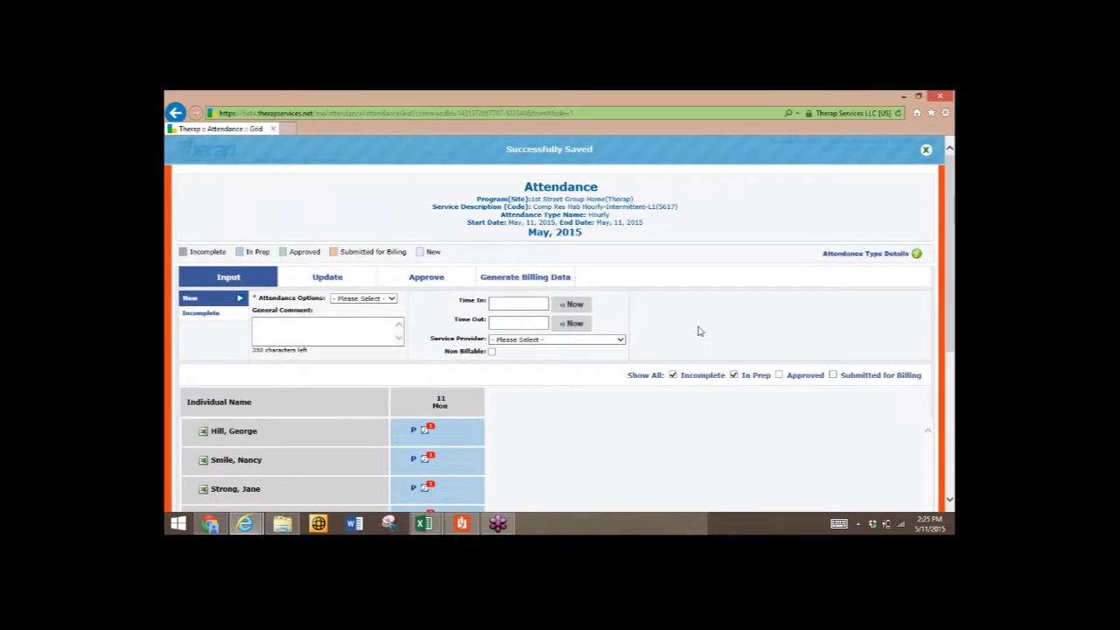
Review the saved May 11 attendance records in the grid's update mode and approval mode
scroll(699, 331, down, 1)
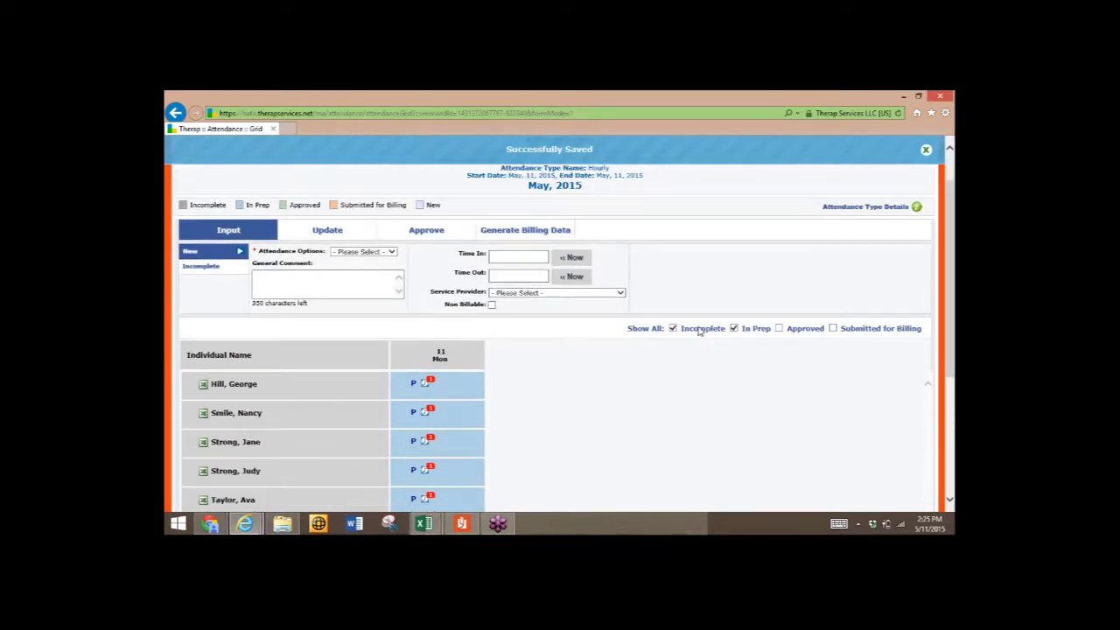
click(338, 231)
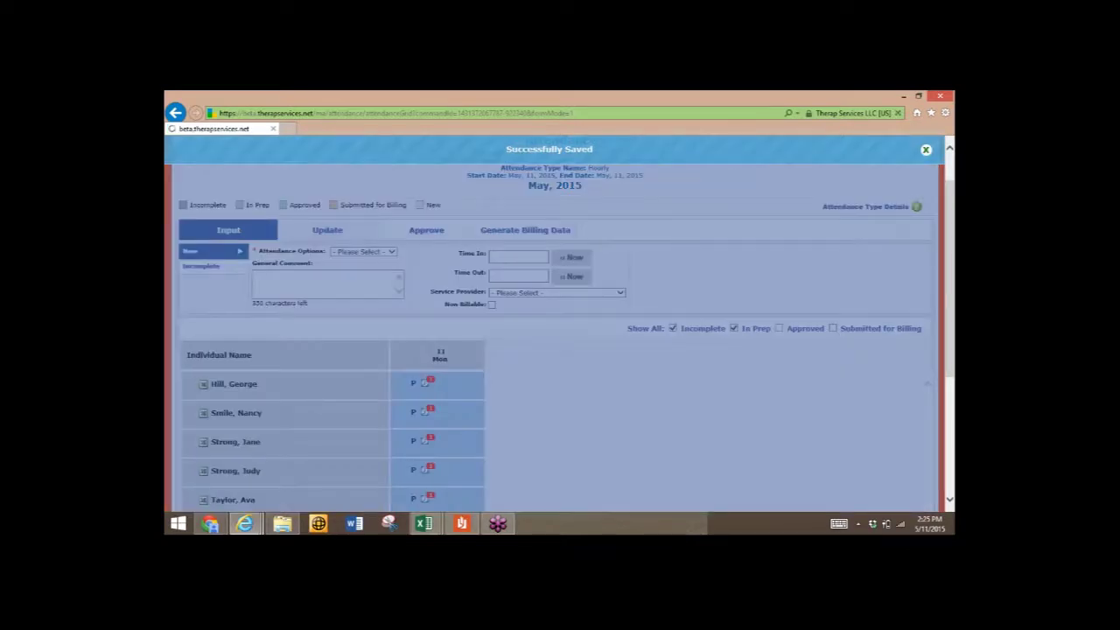
scroll(559, 350, down, 3)
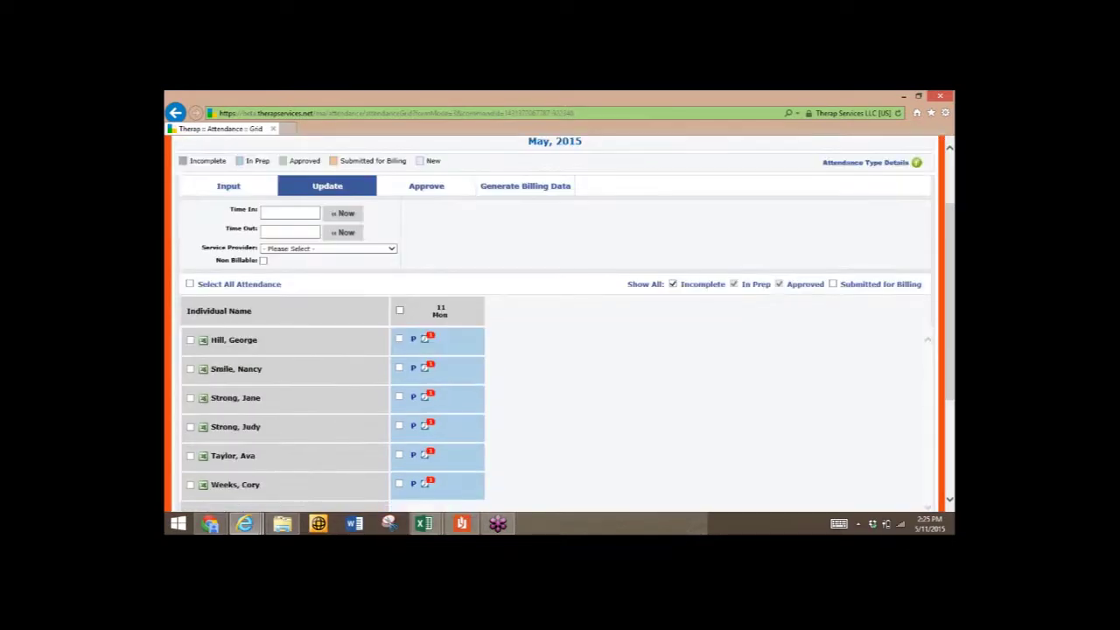
scroll(435, 157, up, 1)
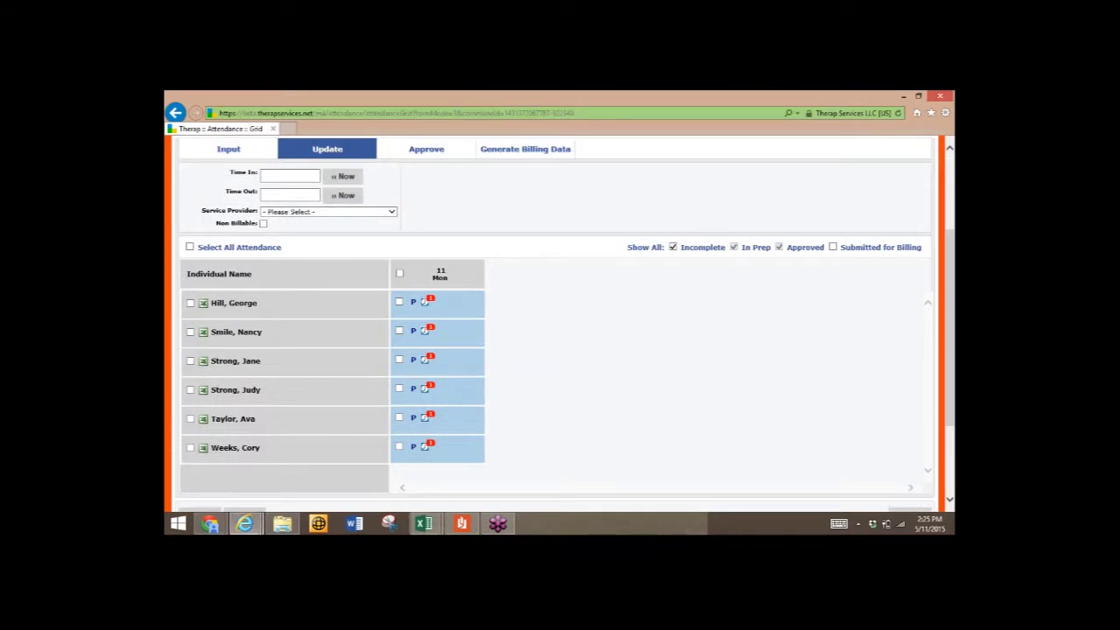
click(427, 184)
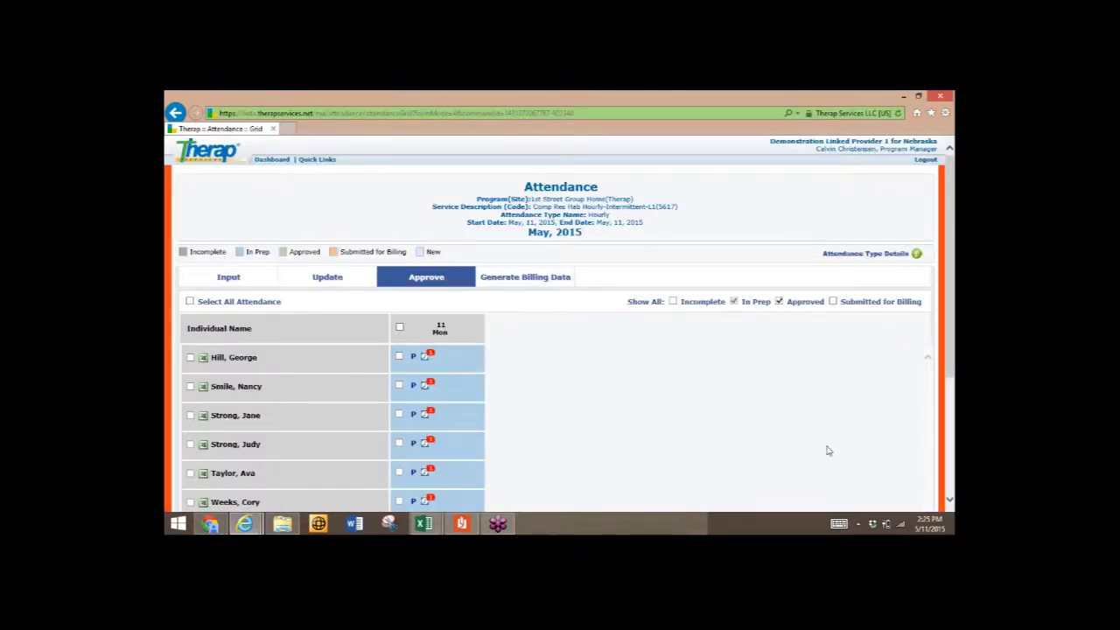
scroll(827, 450, down, 4)
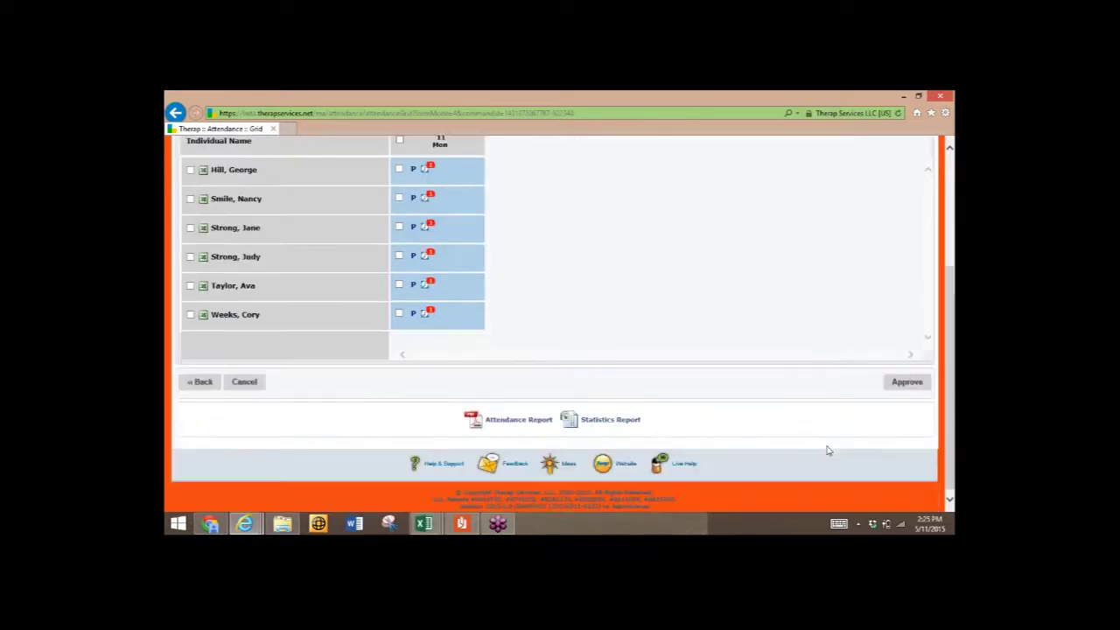
scroll(827, 450, up, 4)
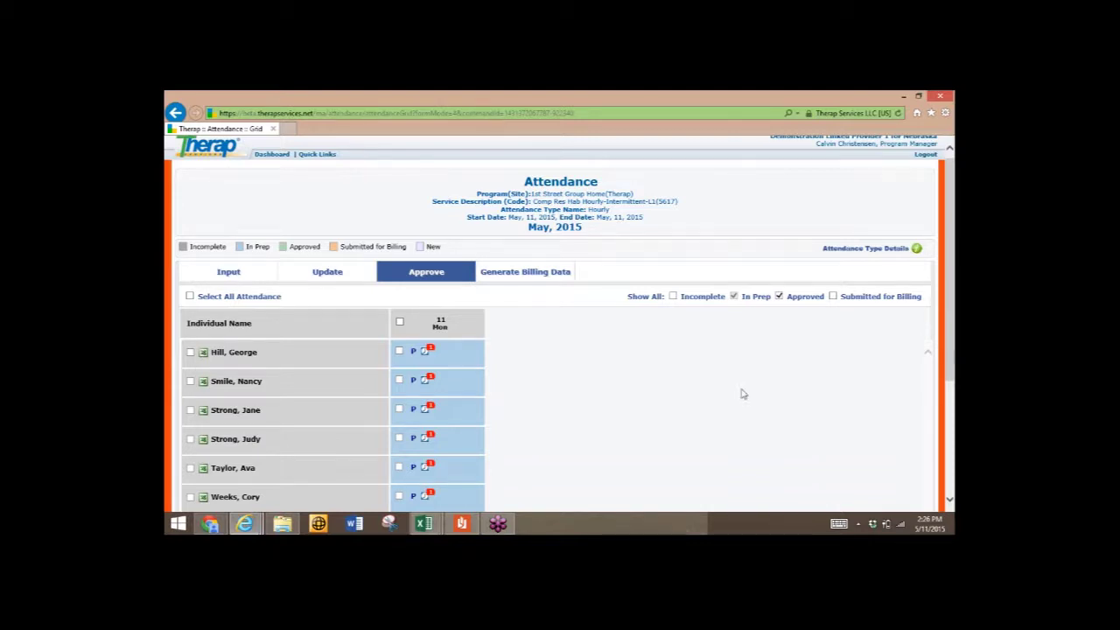
Try to approve the May 11 attendance without any records selected
scroll(741, 394, down, 3)
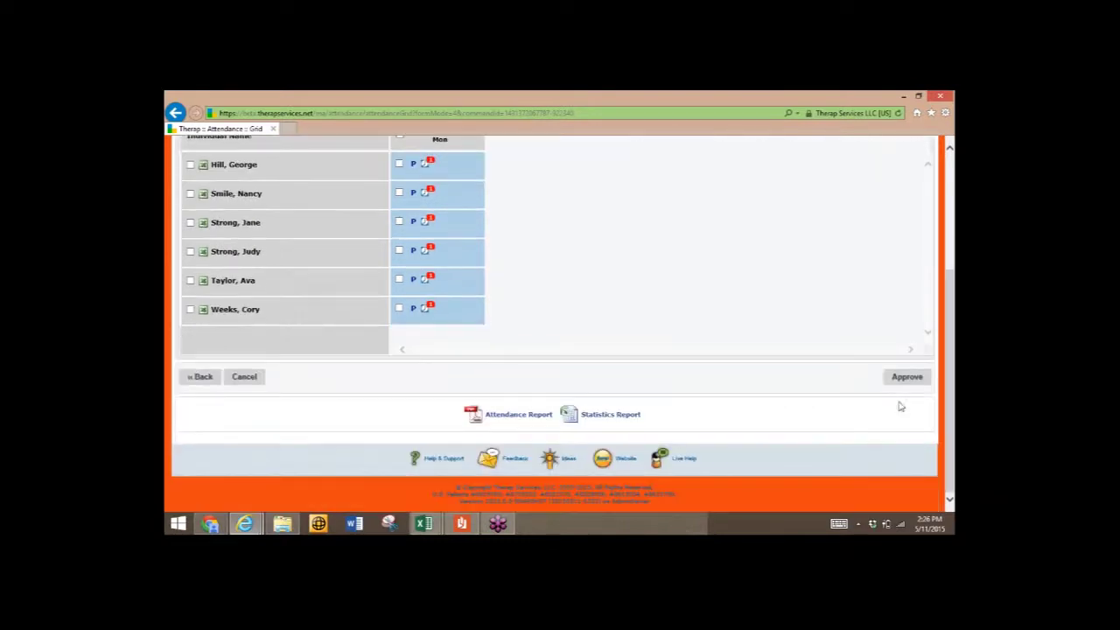
click(908, 377)
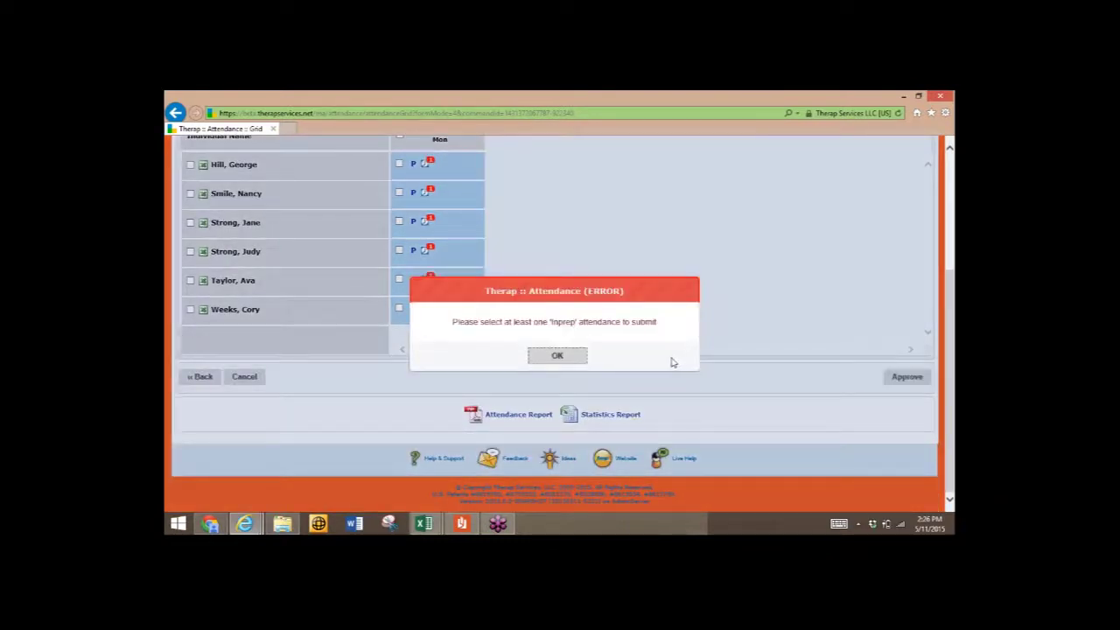
click(566, 359)
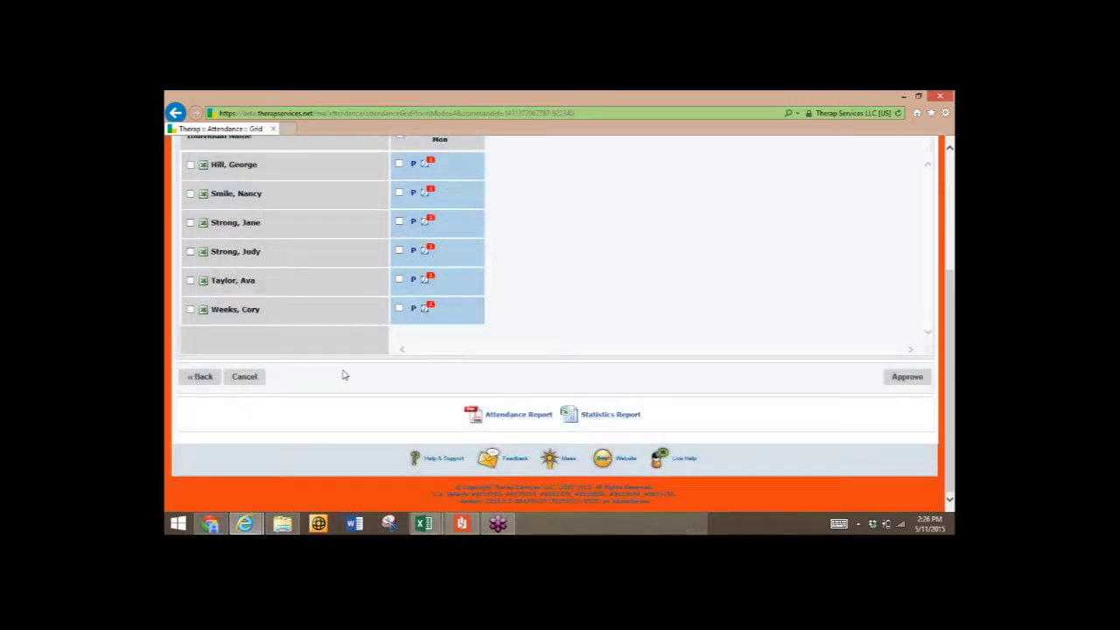
Select all In Prep attendance records for May 11 and approve them
scroll(342, 375, up, 3)
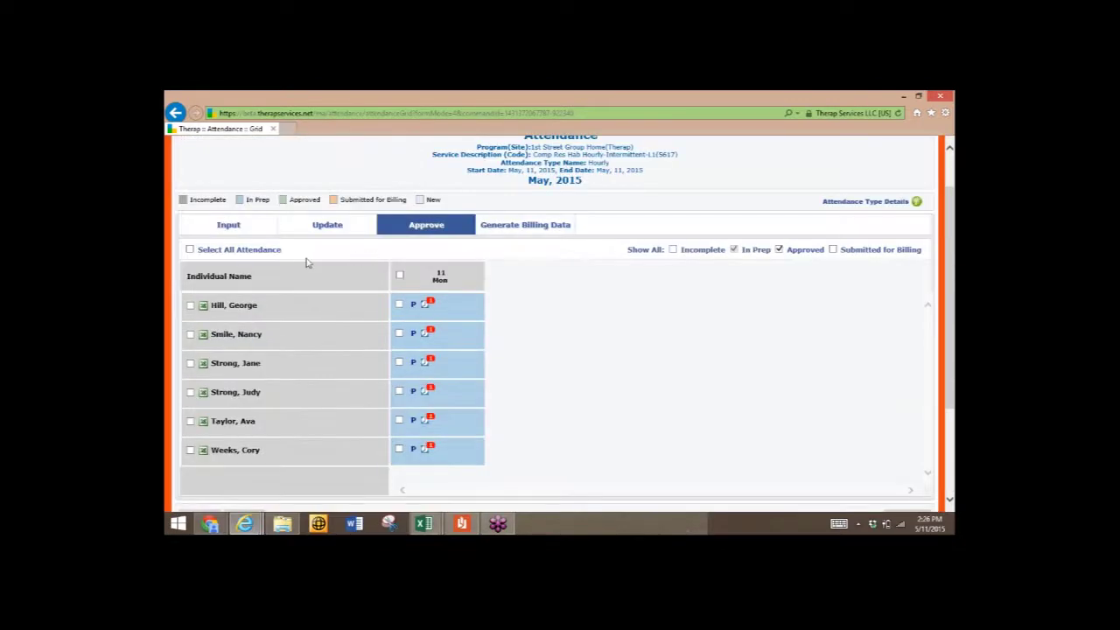
click(191, 250)
scroll(761, 362, down, 4)
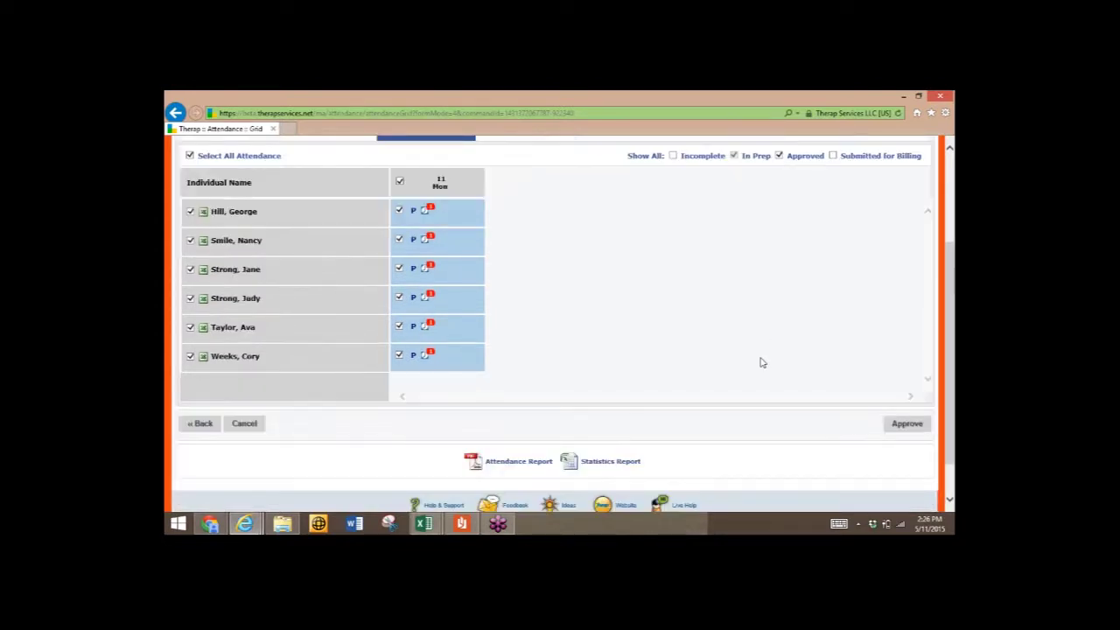
click(907, 377)
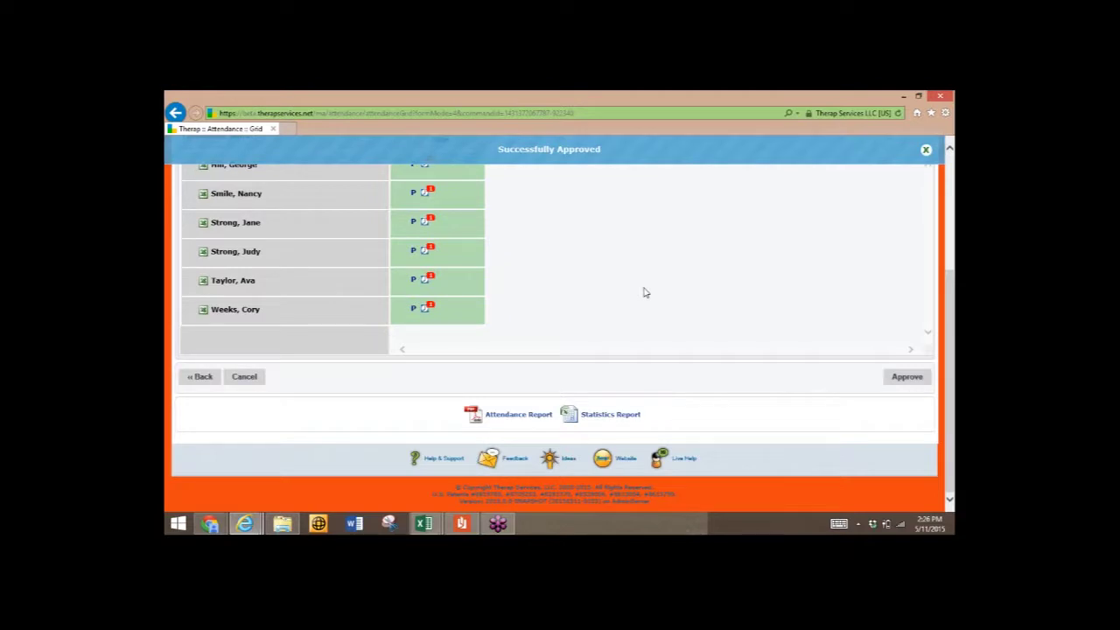
Generate billing data for all approved May 11 attendance records and dismiss the submission results
scroll(644, 293, up, 5)
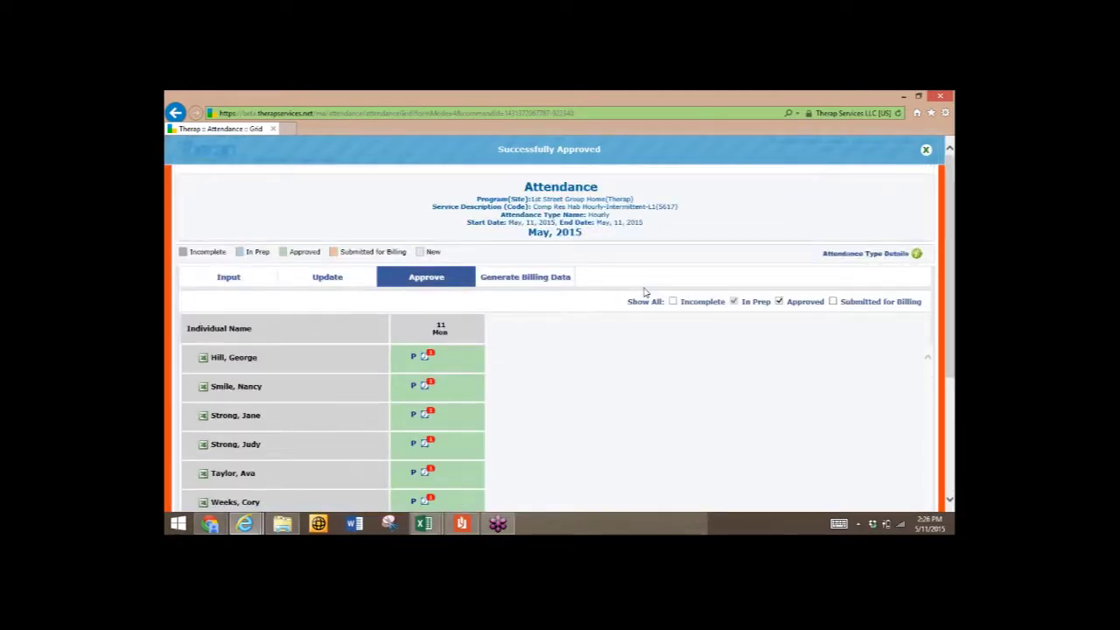
click(530, 279)
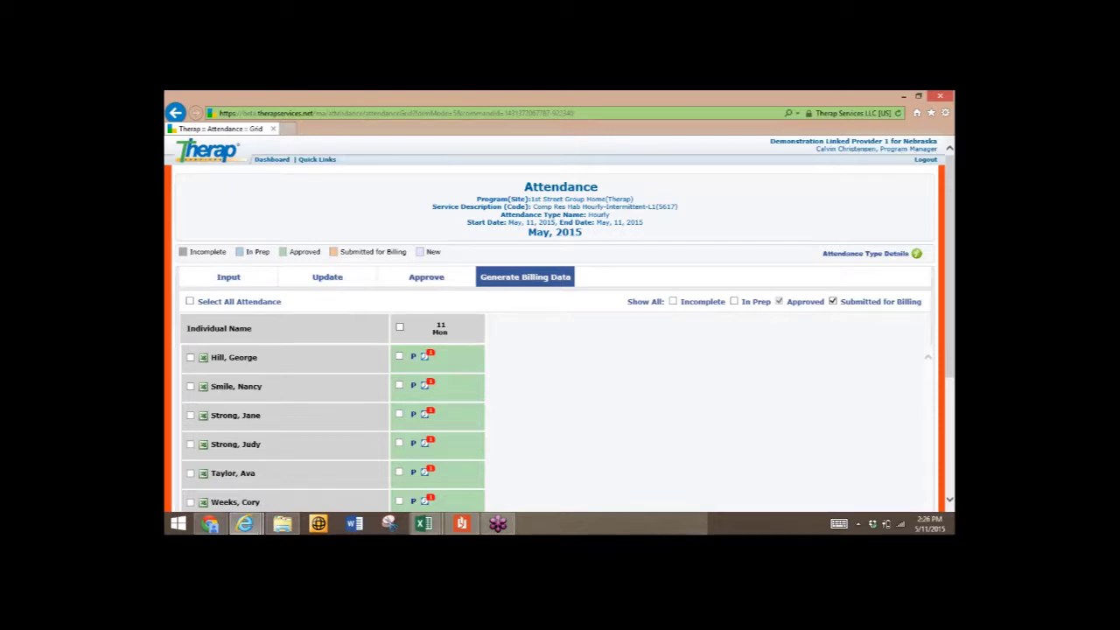
scroll(530, 341, down, 2)
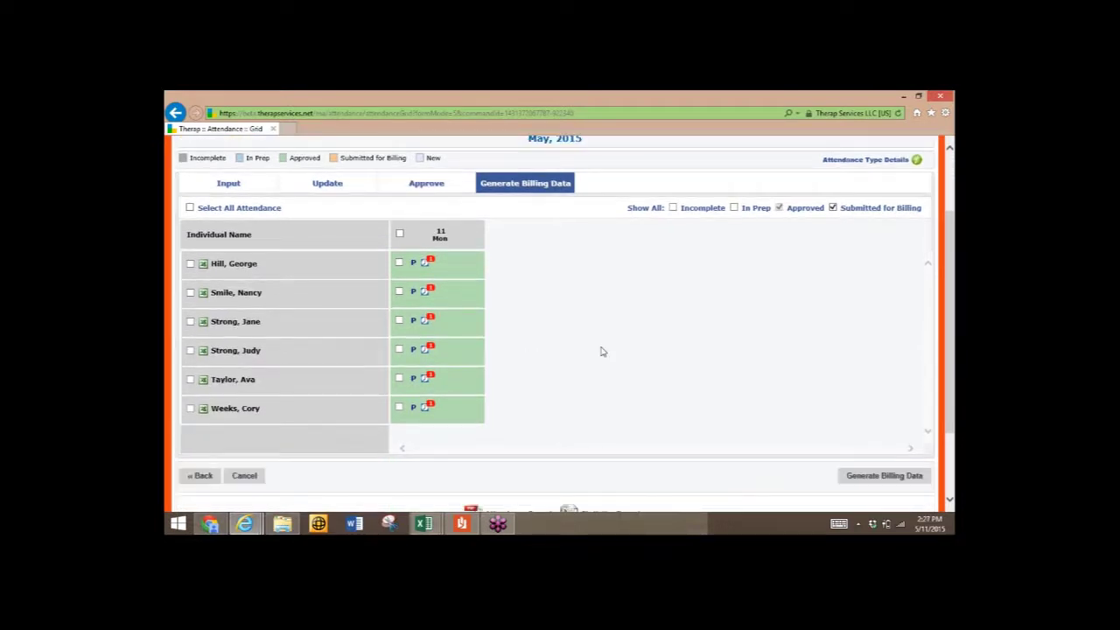
click(190, 208)
click(853, 478)
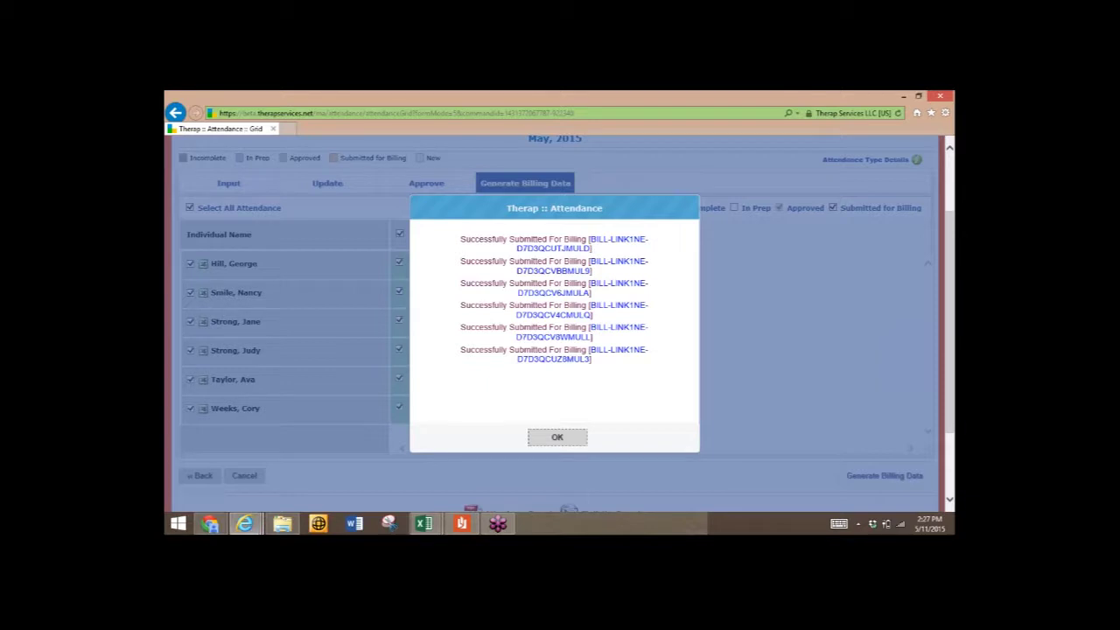
click(558, 438)
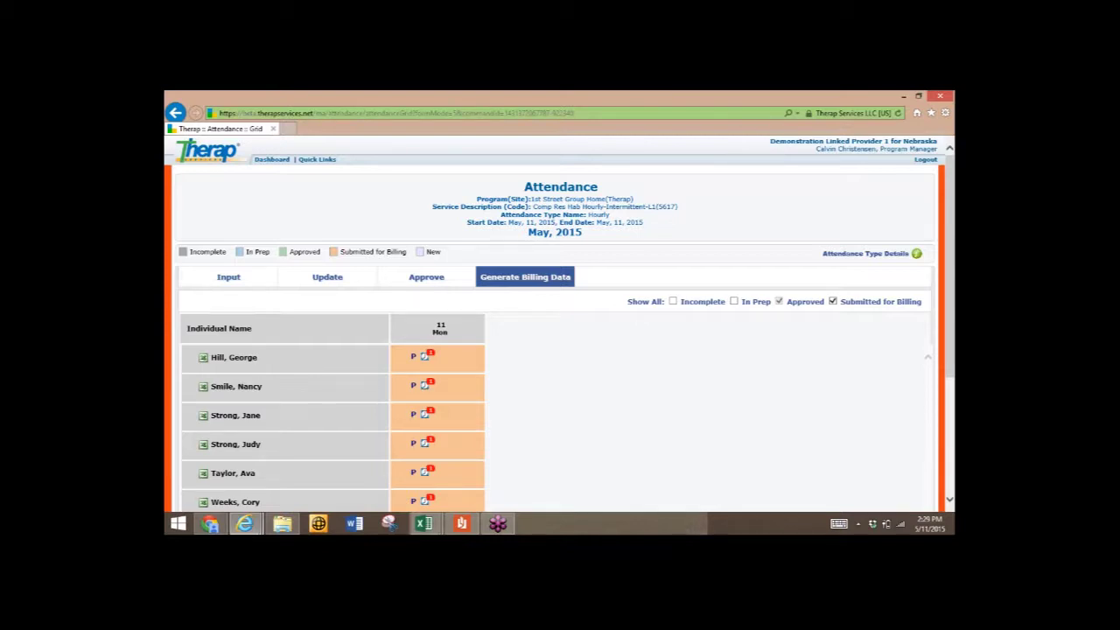
scroll(612, 357, down, 5)
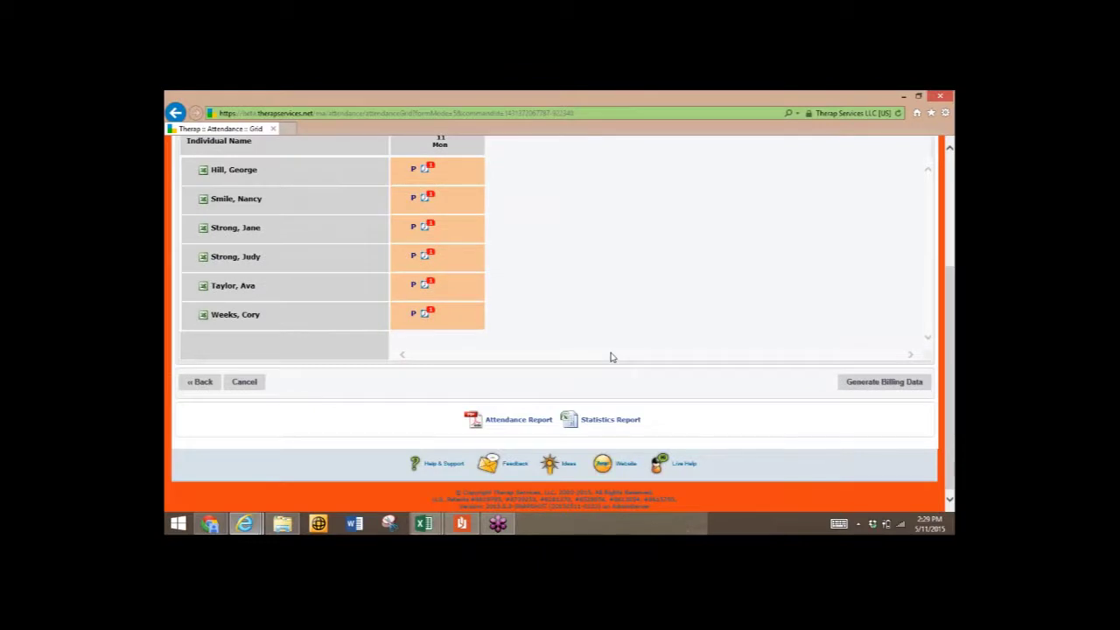
scroll(611, 357, up, 5)
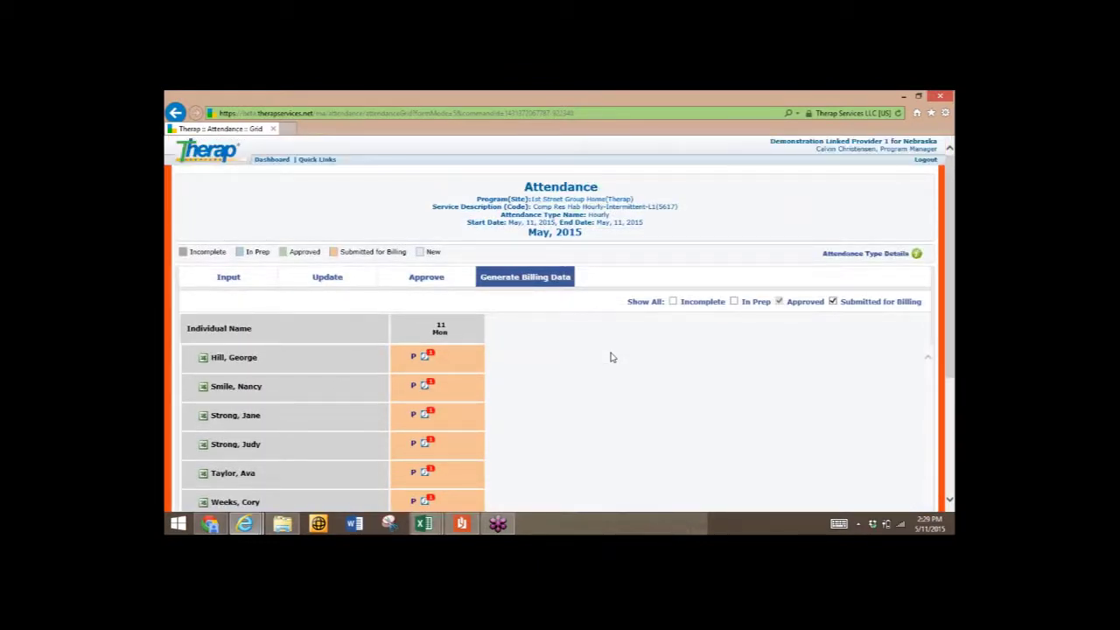
Return to the linked provider's dashboard, then switch to the Chrome window holding the Nebraska oversight provider's Therap FirstPage
click(271, 161)
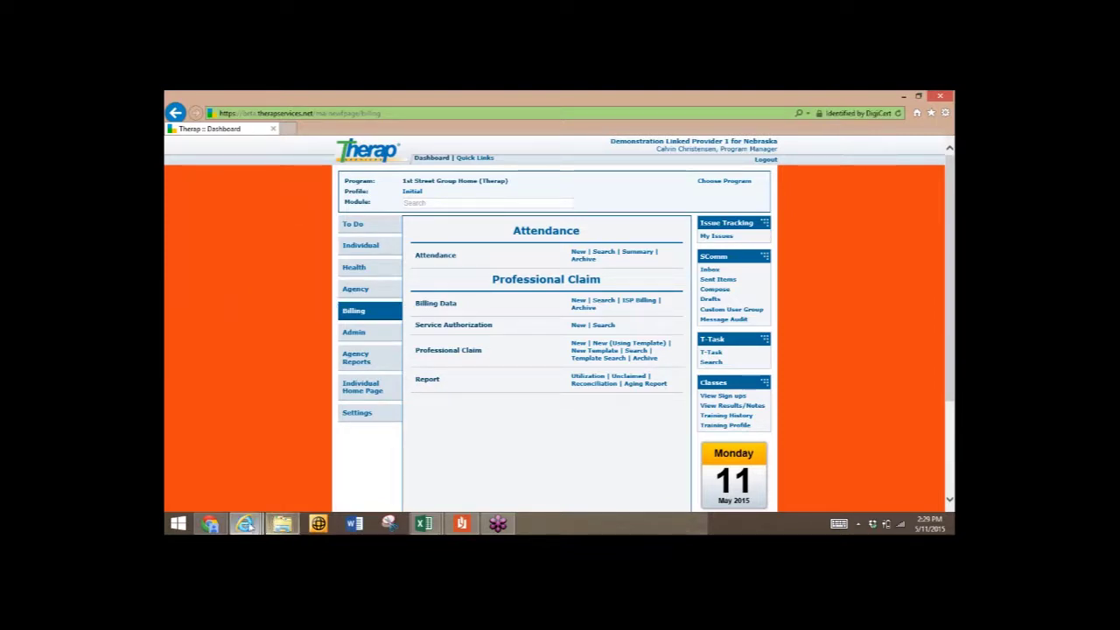
mouse_move(247, 525)
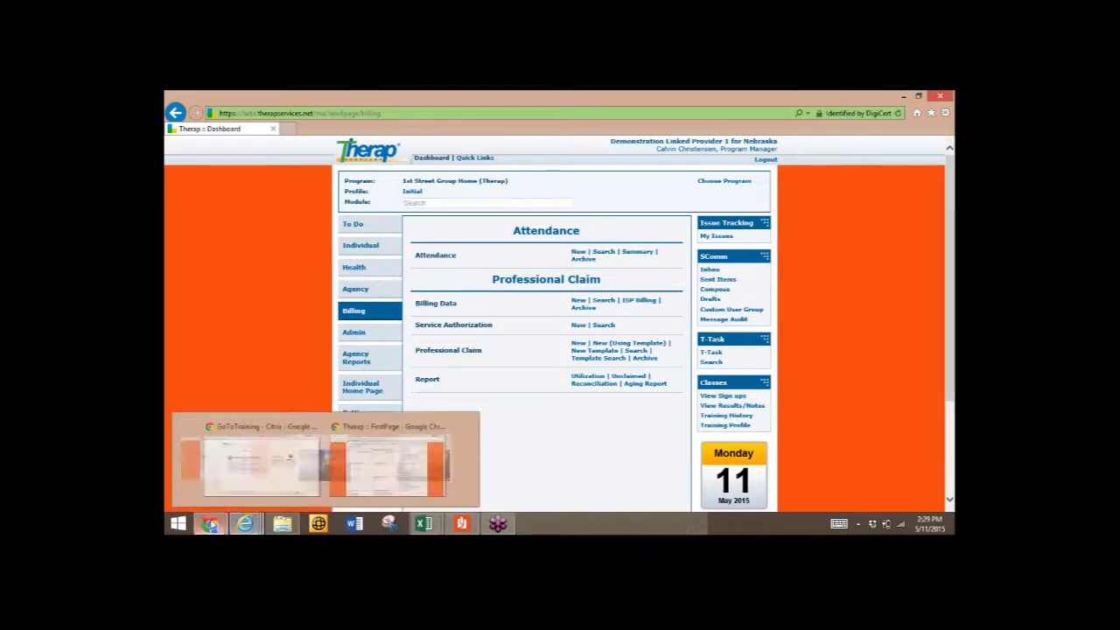
click(210, 523)
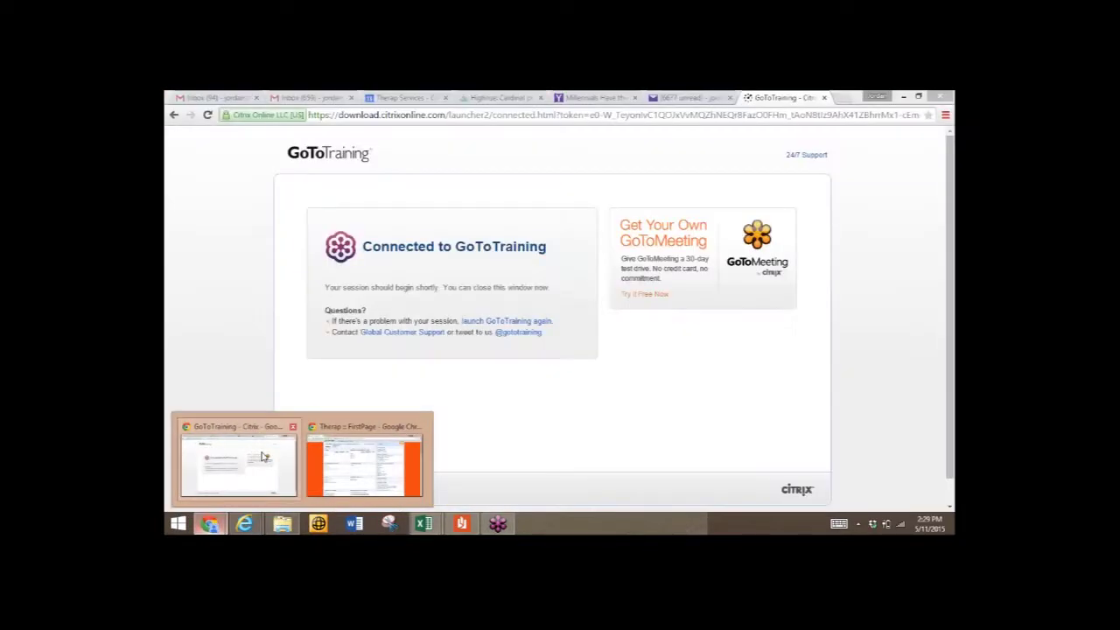
click(364, 463)
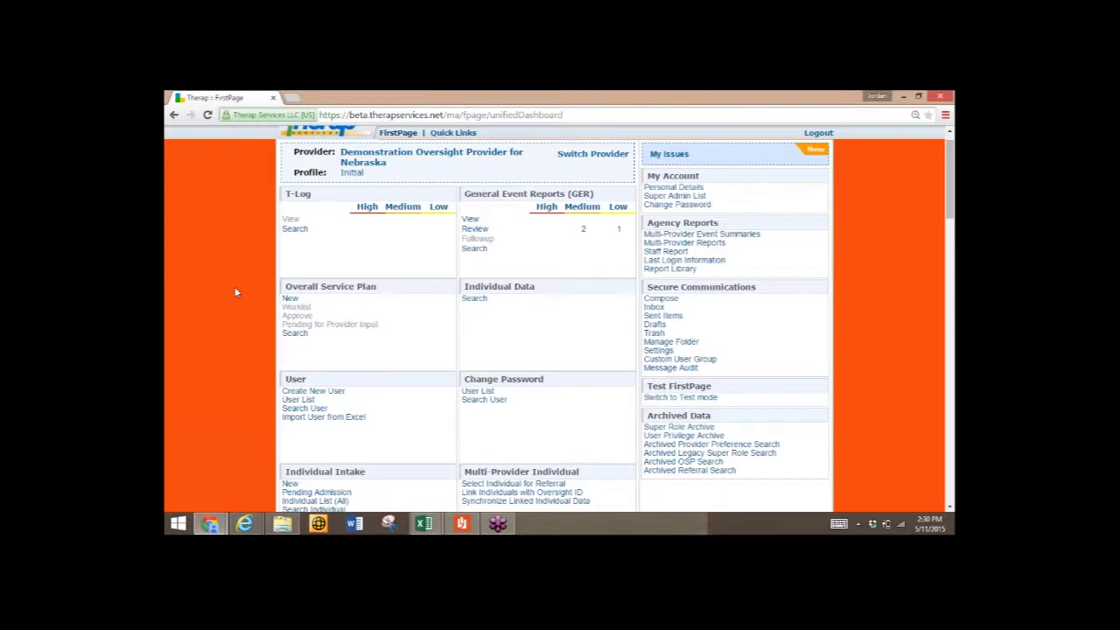
Open the Submitted Units list from the Service Consumption(s) area of Individual Budgeting
scroll(235, 292, down, 1)
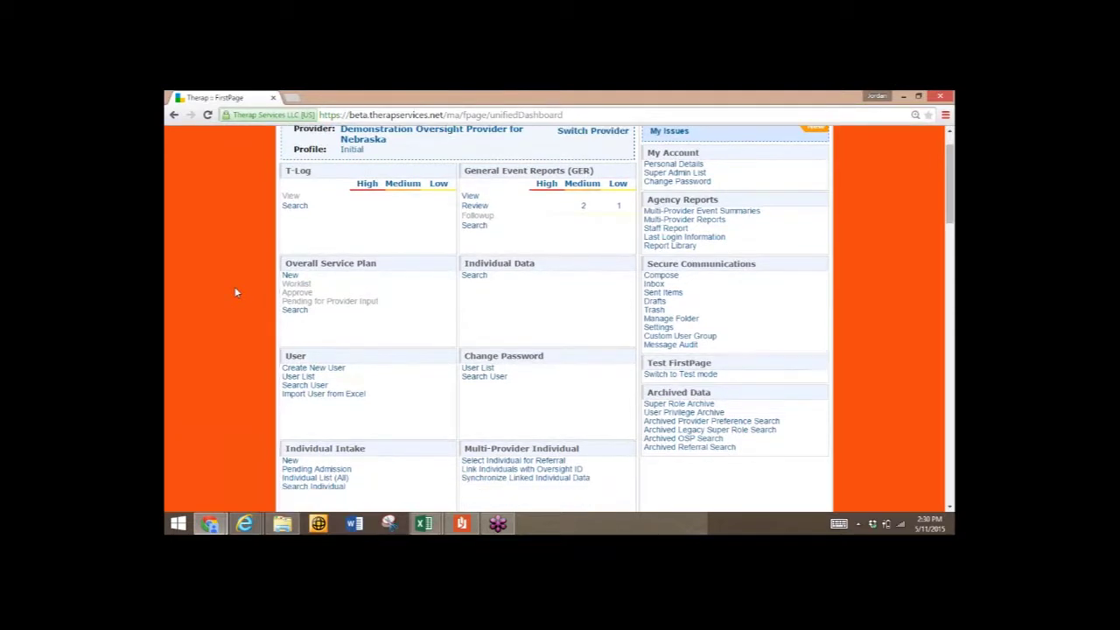
scroll(235, 292, down, 5)
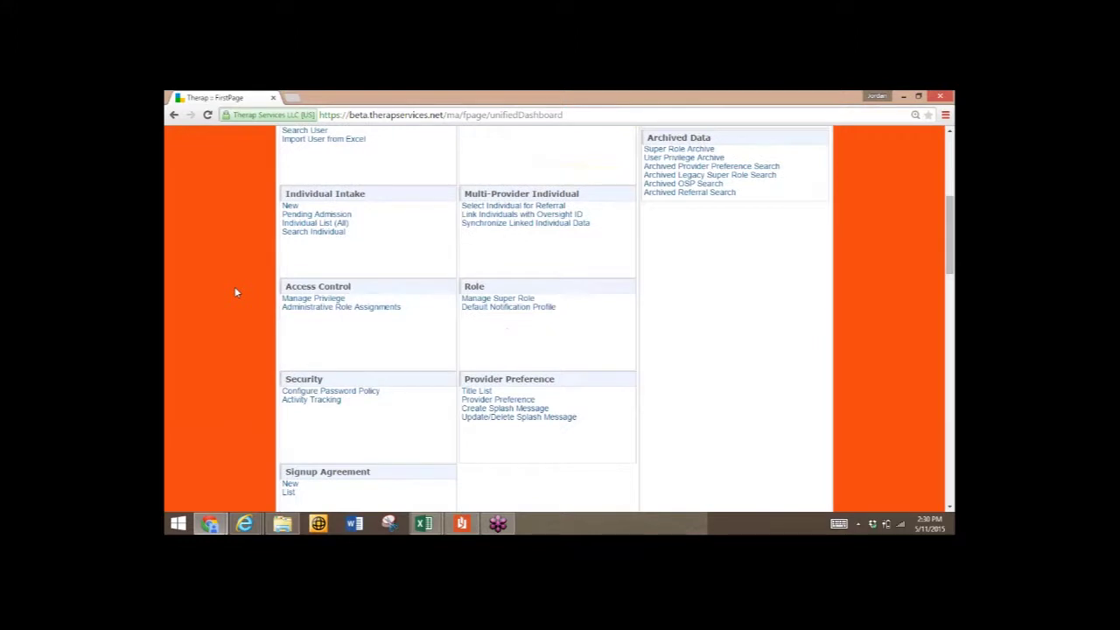
scroll(234, 293, down, 7)
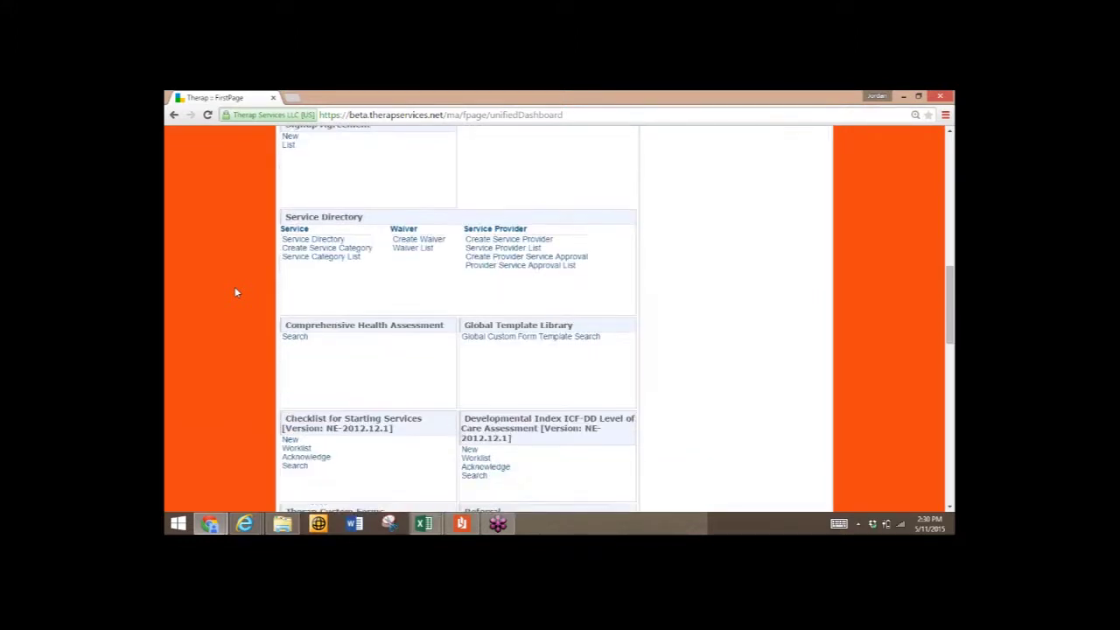
scroll(234, 292, down, 6)
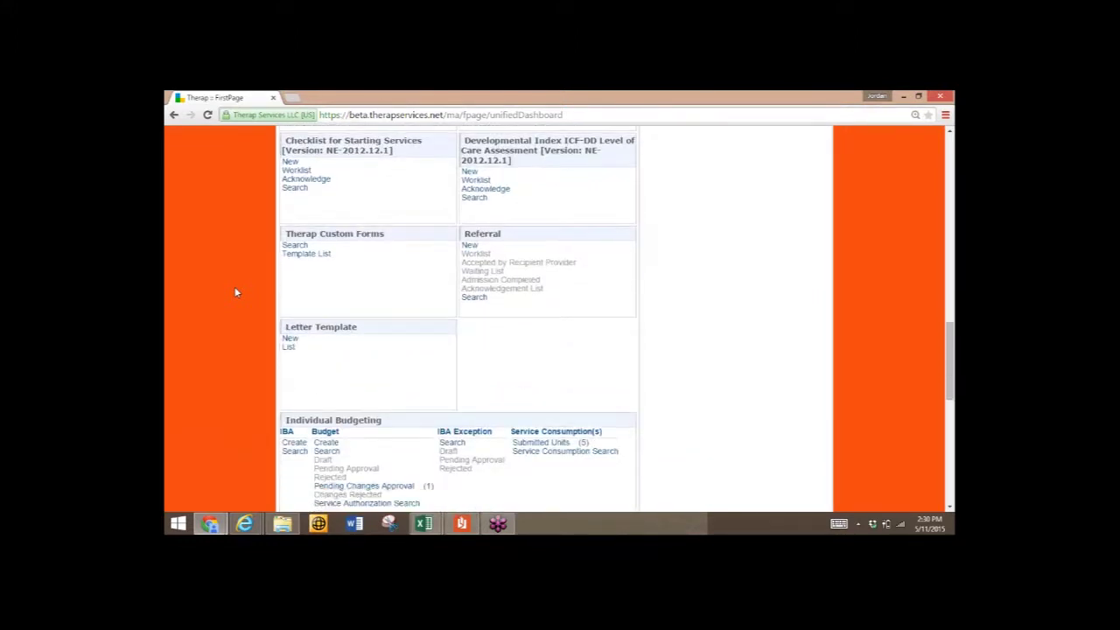
scroll(235, 293, down, 5)
scroll(234, 292, up, 1)
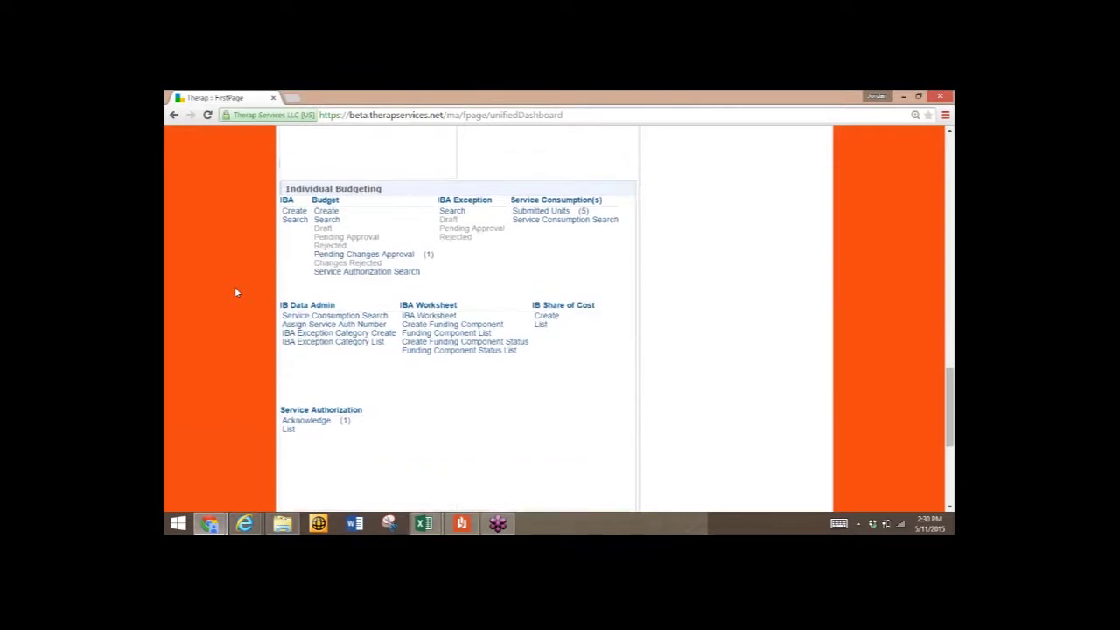
click(540, 211)
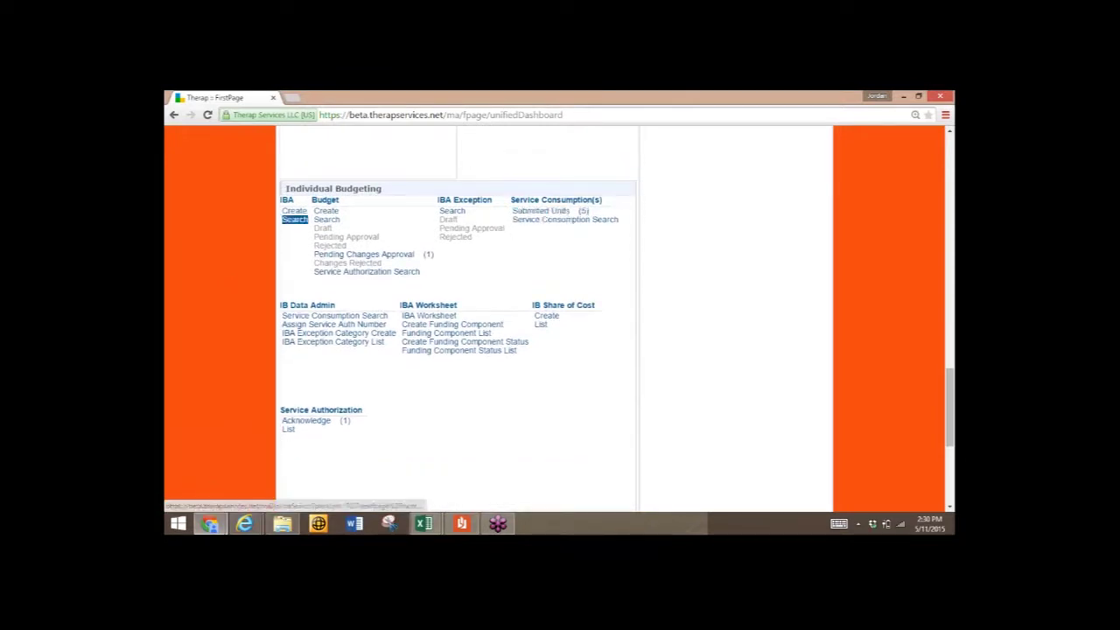
scroll(355, 393, up, 1)
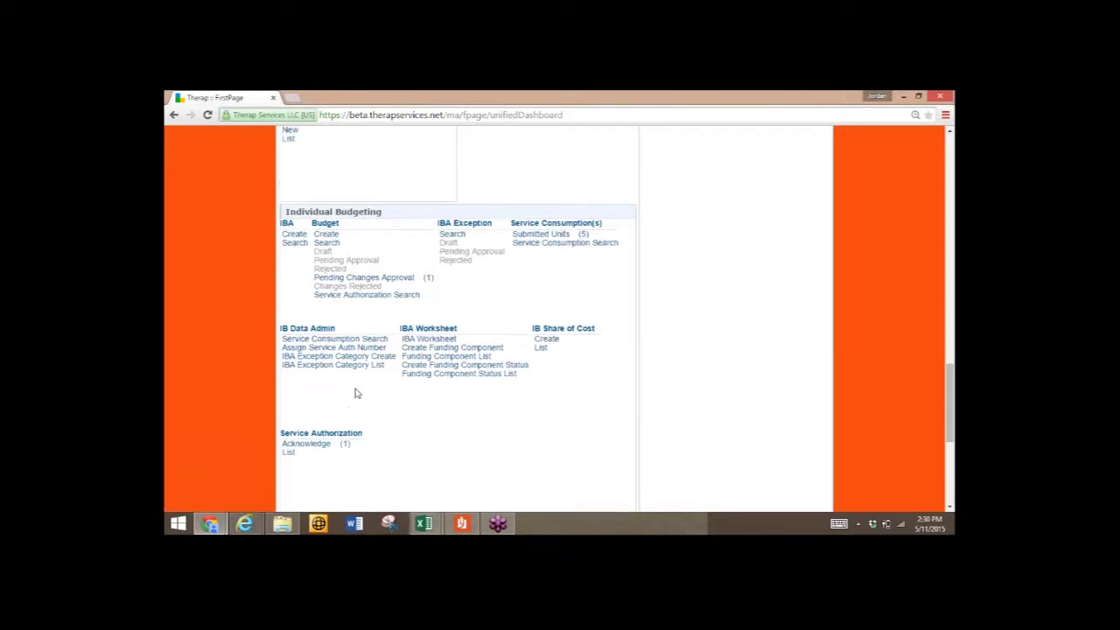
scroll(355, 393, up, 5)
scroll(455, 315, down, 3)
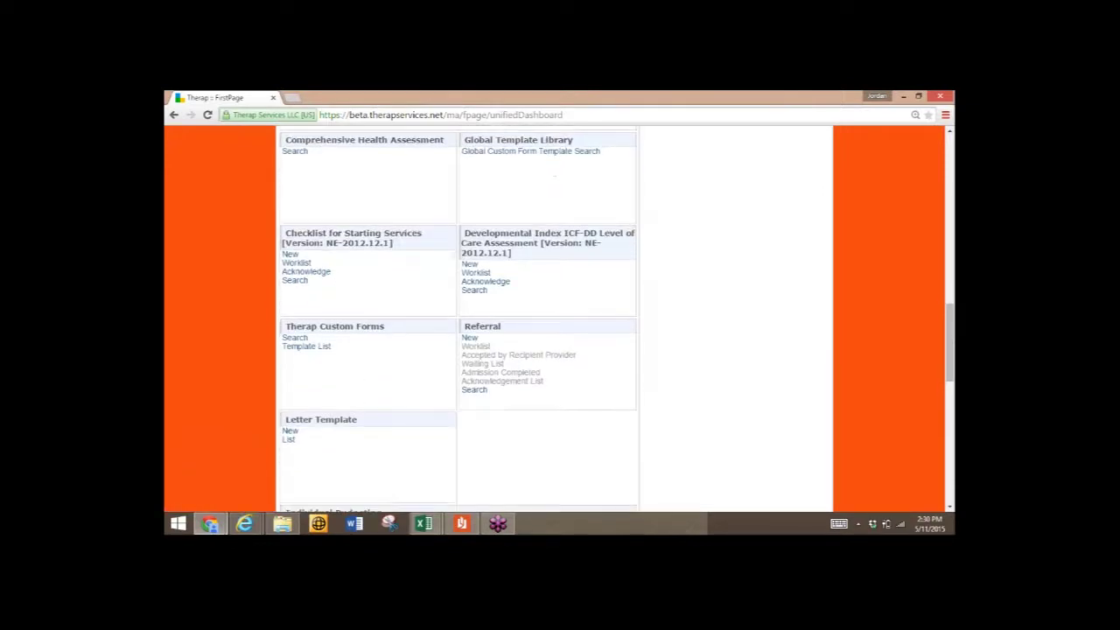
scroll(455, 315, down, 1)
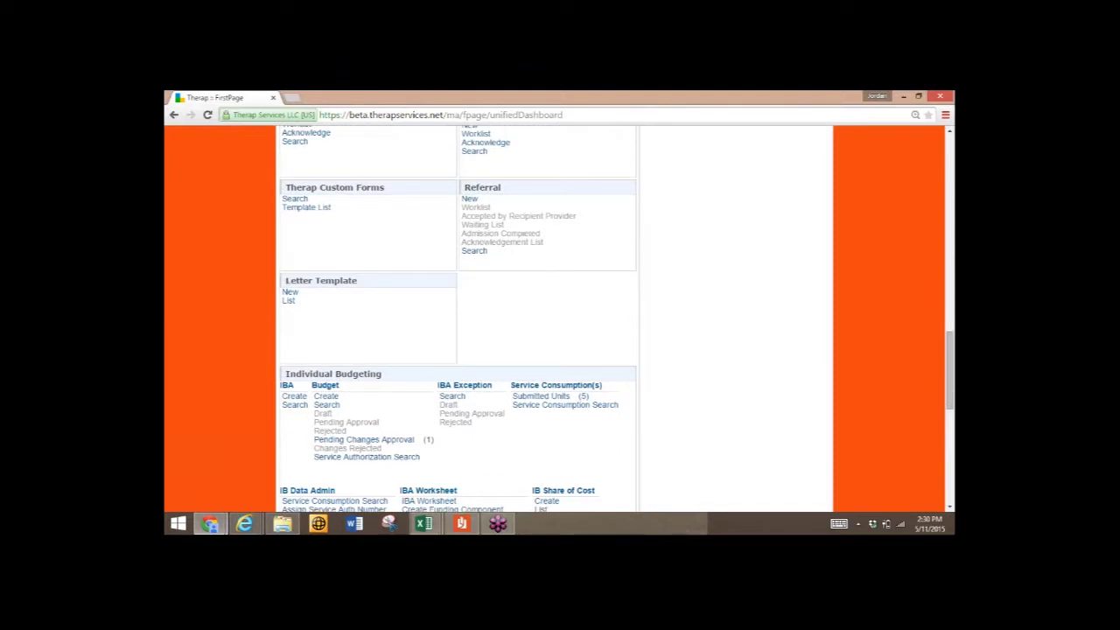
click(553, 398)
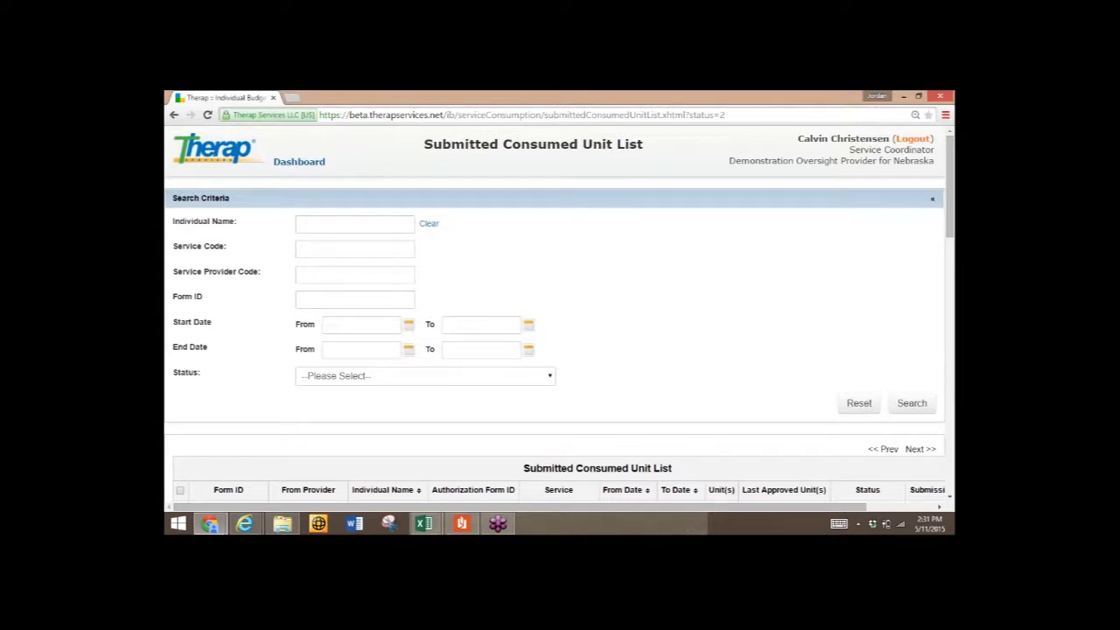
Examine the submitted consumed unit entries, checking their service, dates, units, approval status and submission date
scroll(559, 330, down, 1)
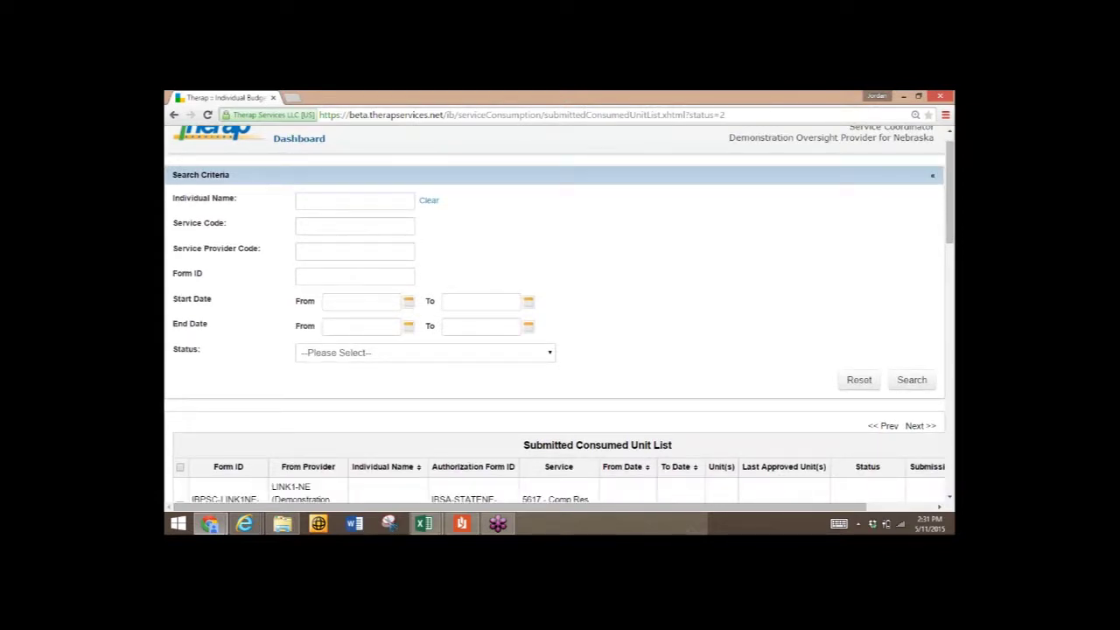
scroll(558, 314, down, 5)
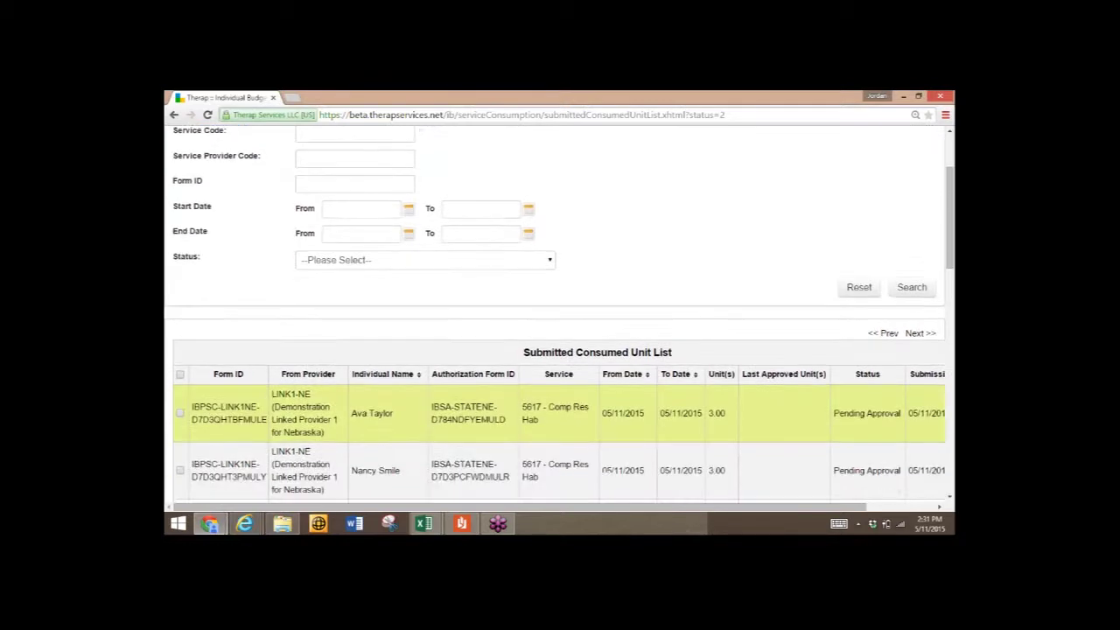
scroll(560, 429, down, 4)
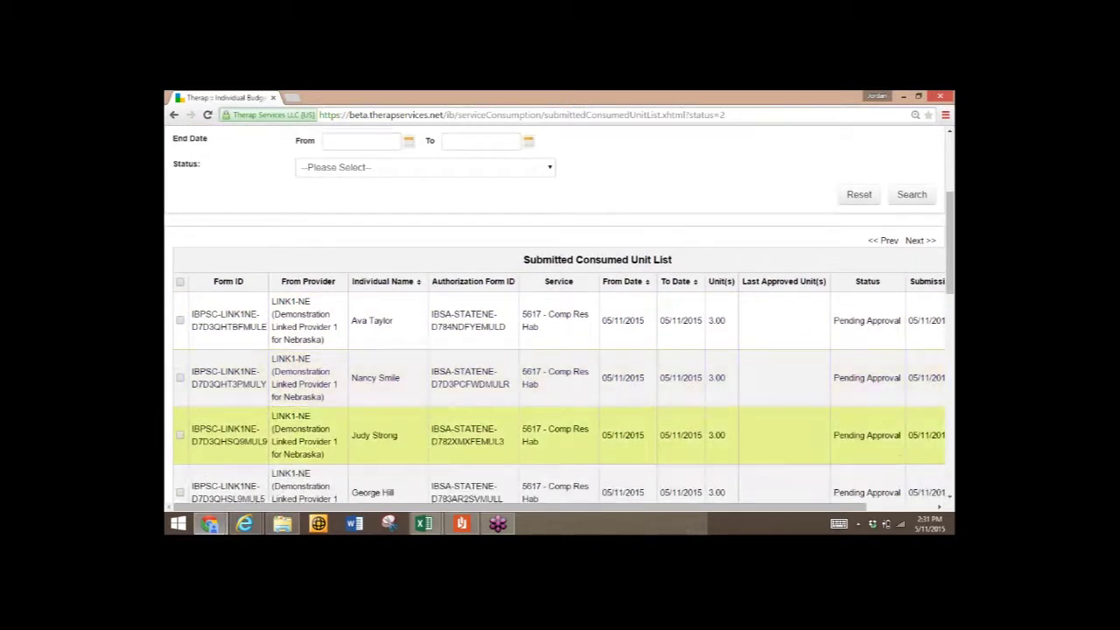
scroll(560, 429, down, 1)
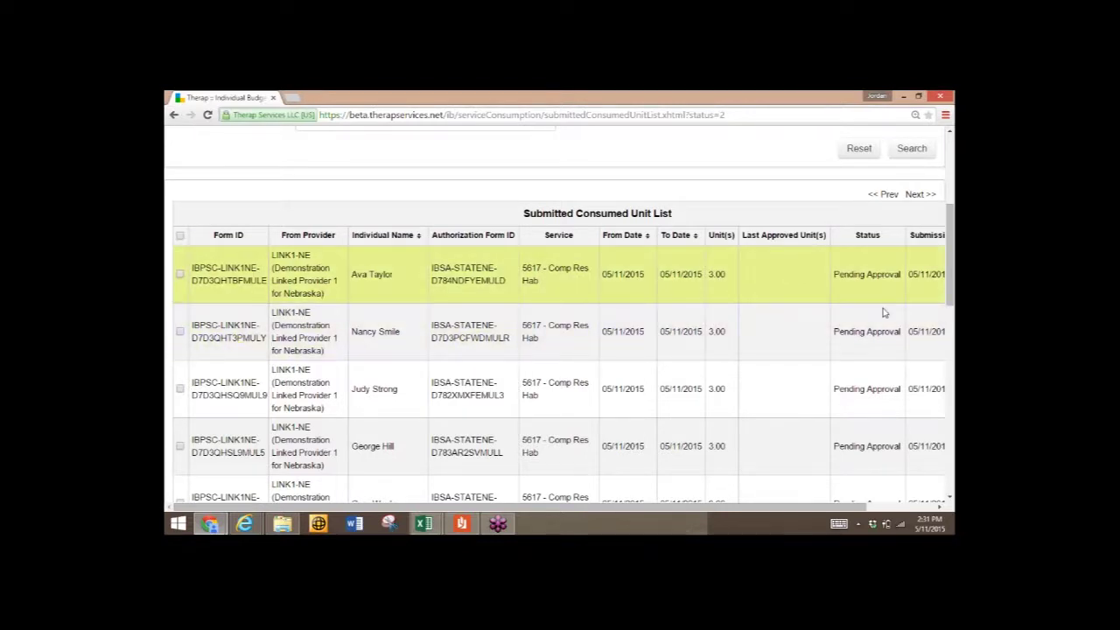
scroll(884, 312, right, 2)
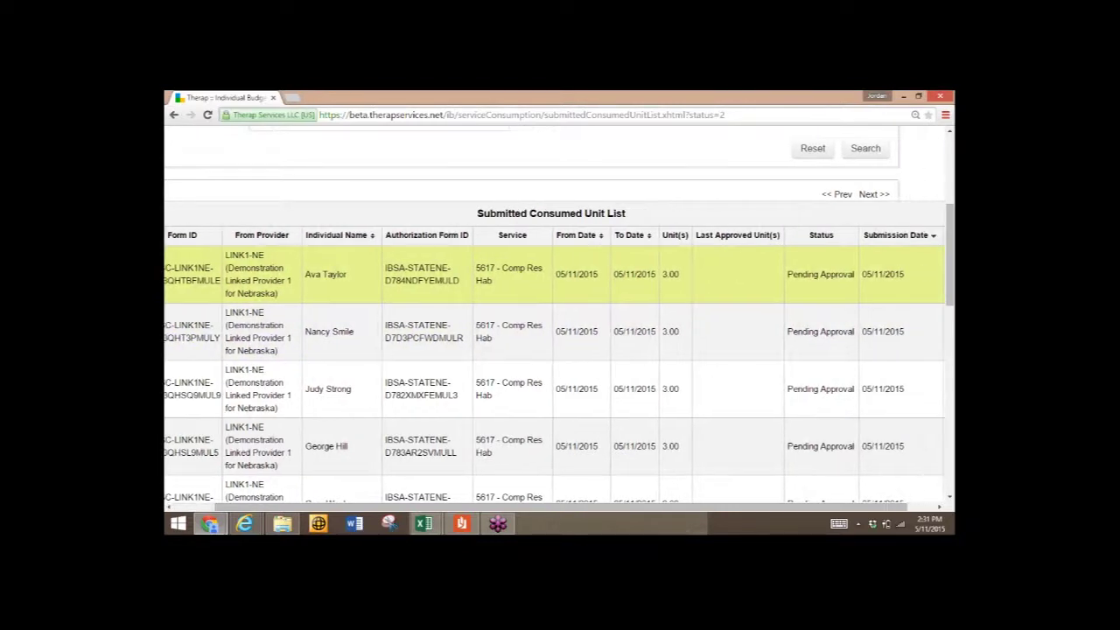
scroll(554, 318, left, 2)
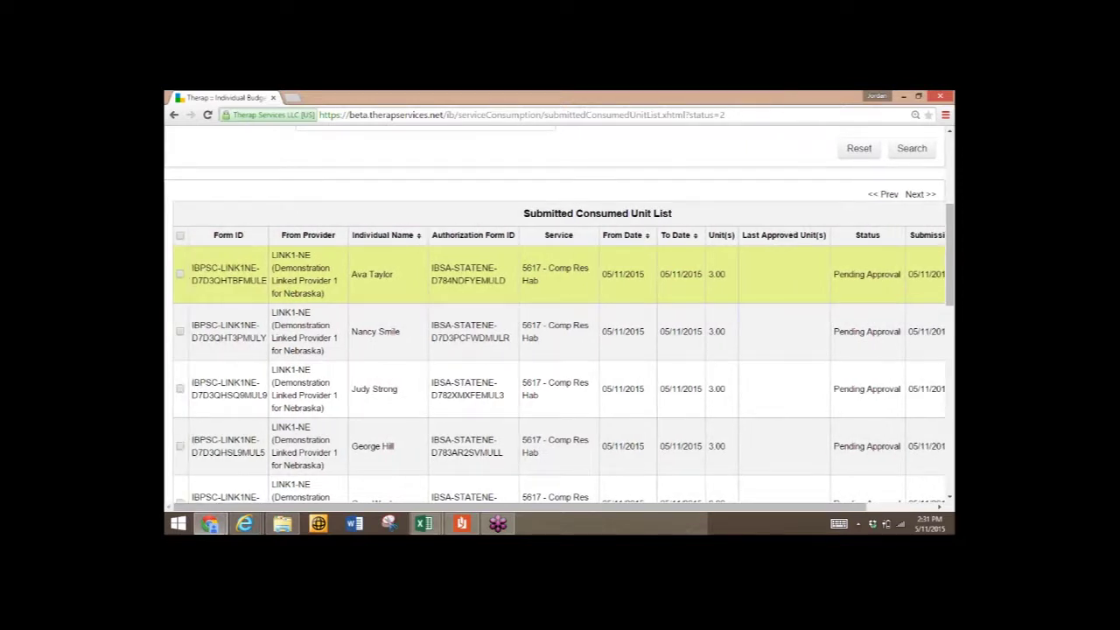
scroll(558, 314, down, 1)
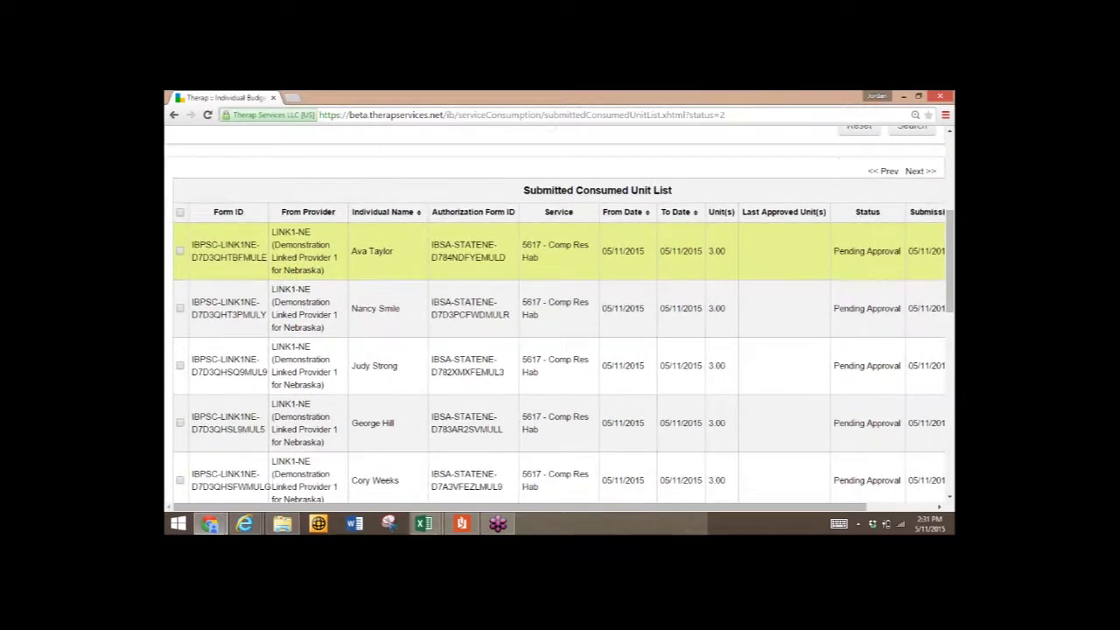
scroll(558, 262, down, 2)
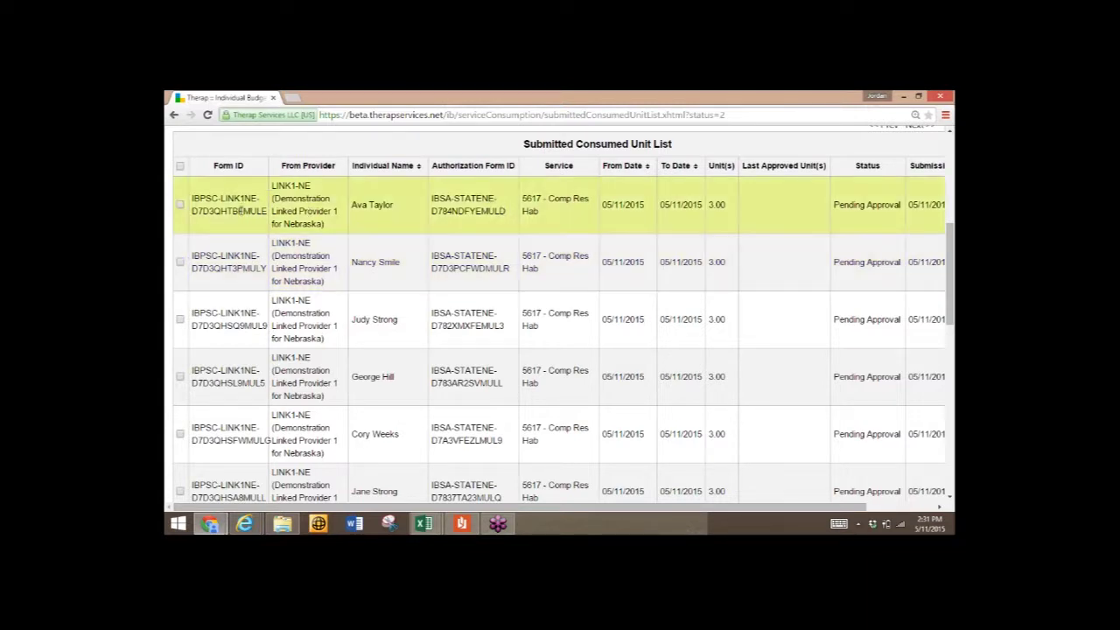
Select every entry in the Submitted Consumed Unit List as for bulk approval, and clear the whole selection without approving
click(180, 167)
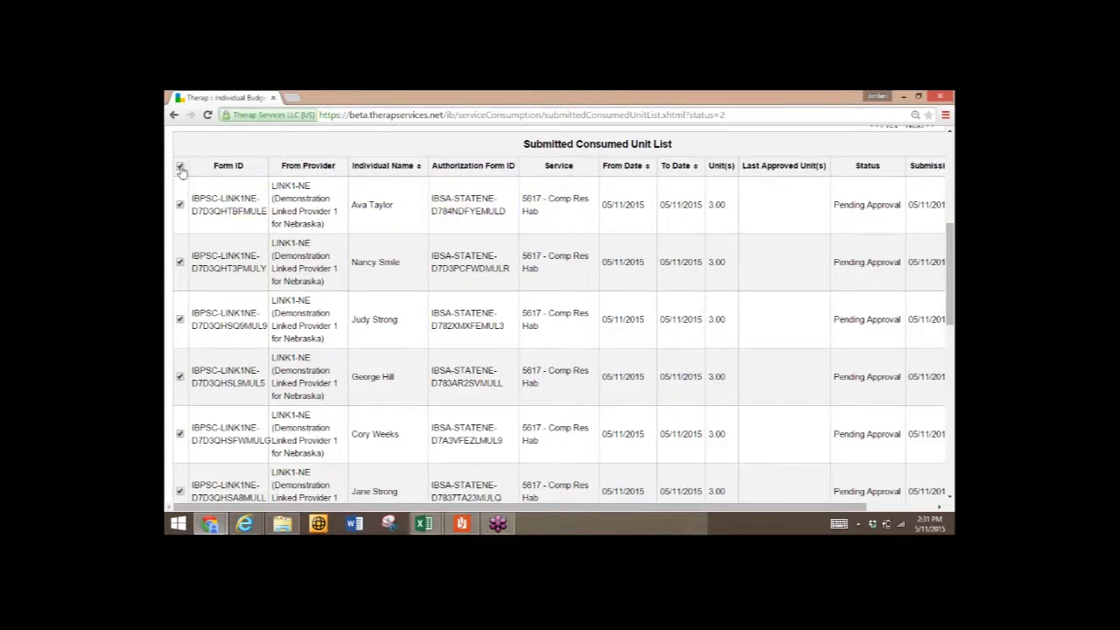
scroll(671, 436, down, 2)
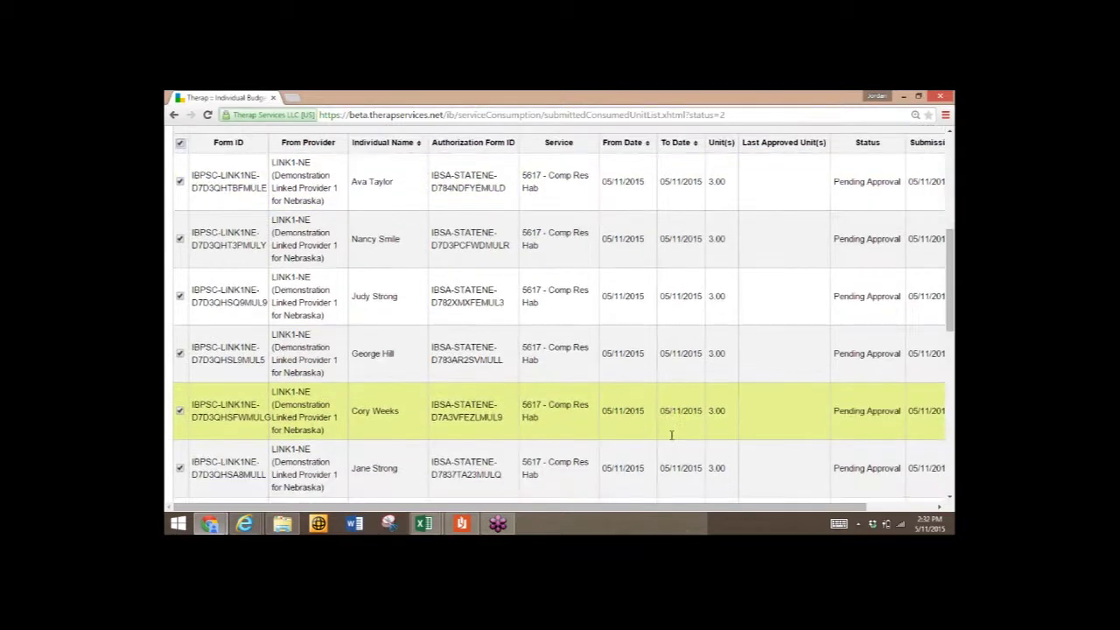
scroll(671, 436, down, 6)
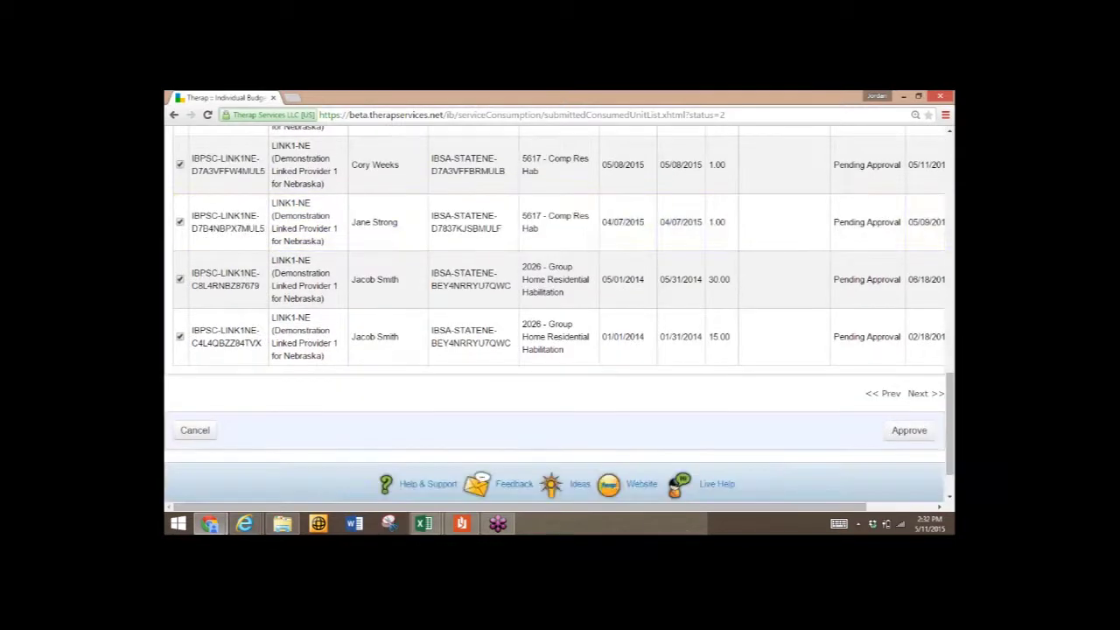
scroll(671, 436, right, 1)
scroll(554, 318, right, 1)
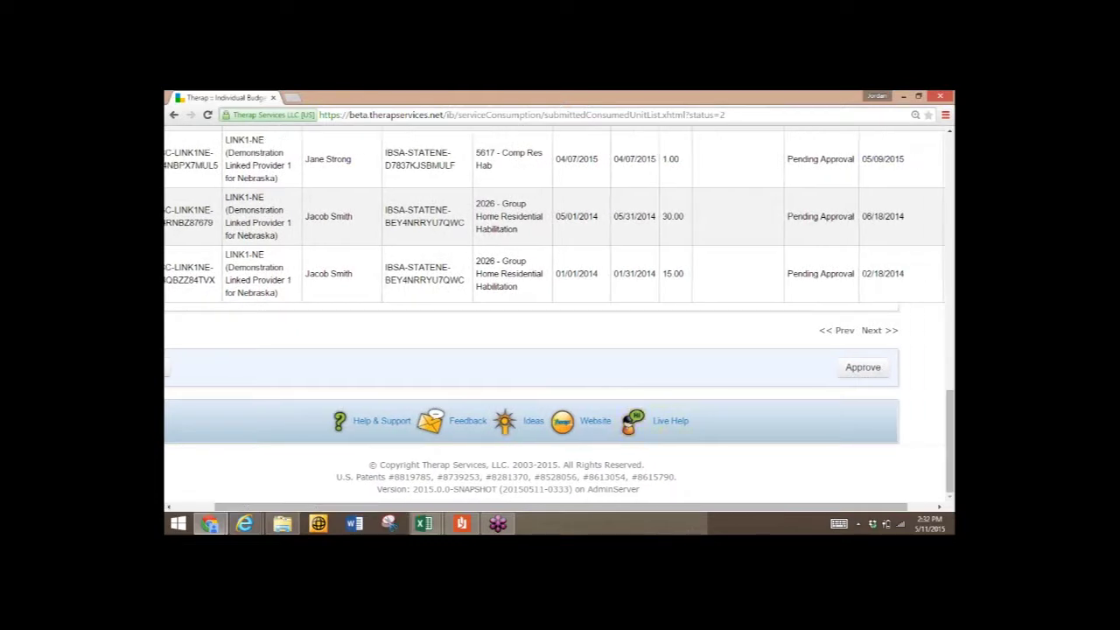
scroll(553, 318, left, 2)
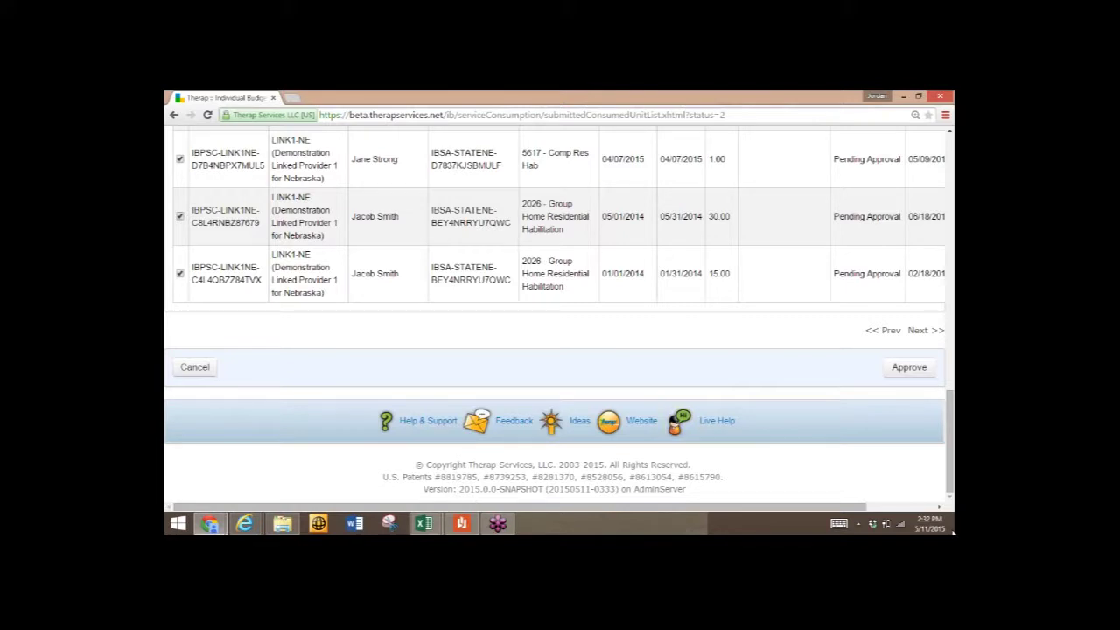
mouse_move(953, 531)
scroll(378, 344, up, 2)
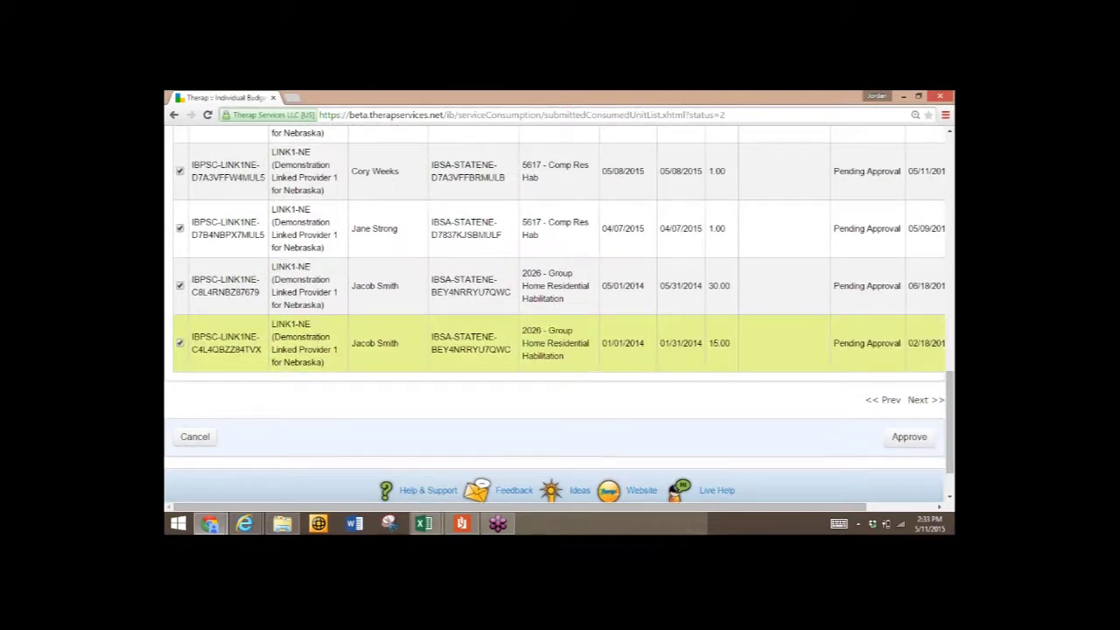
scroll(378, 343, up, 3)
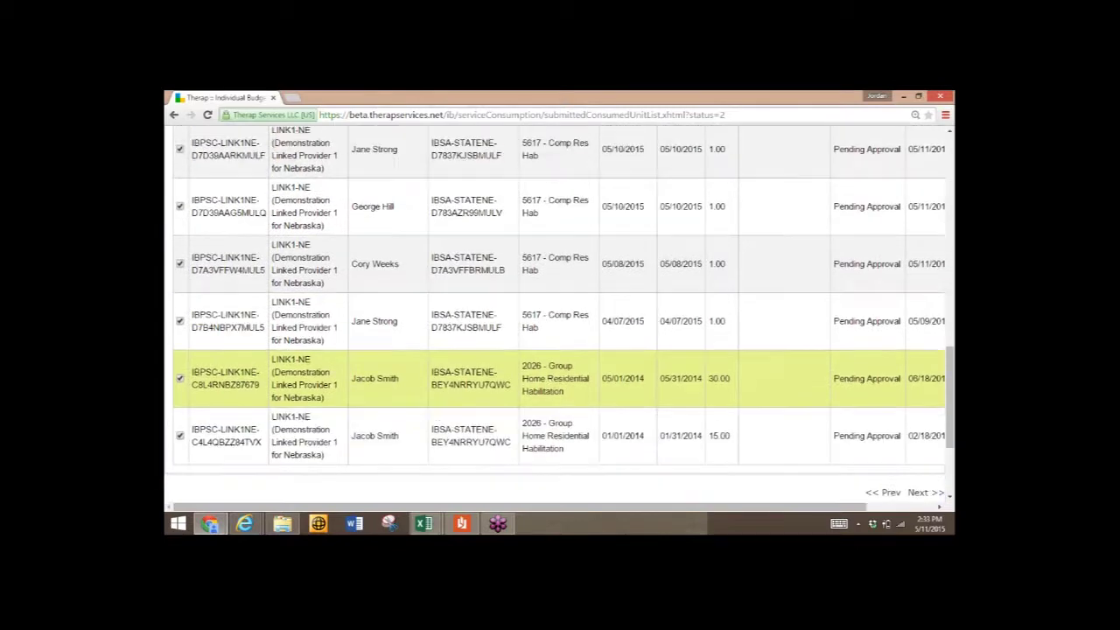
scroll(378, 337, up, 5)
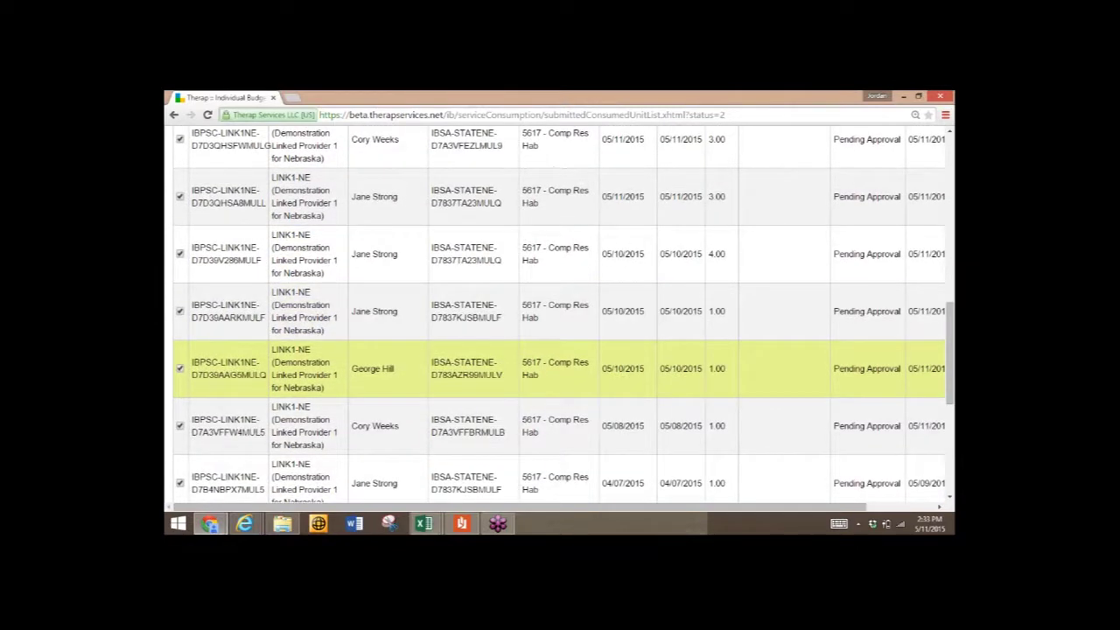
scroll(377, 337, up, 7)
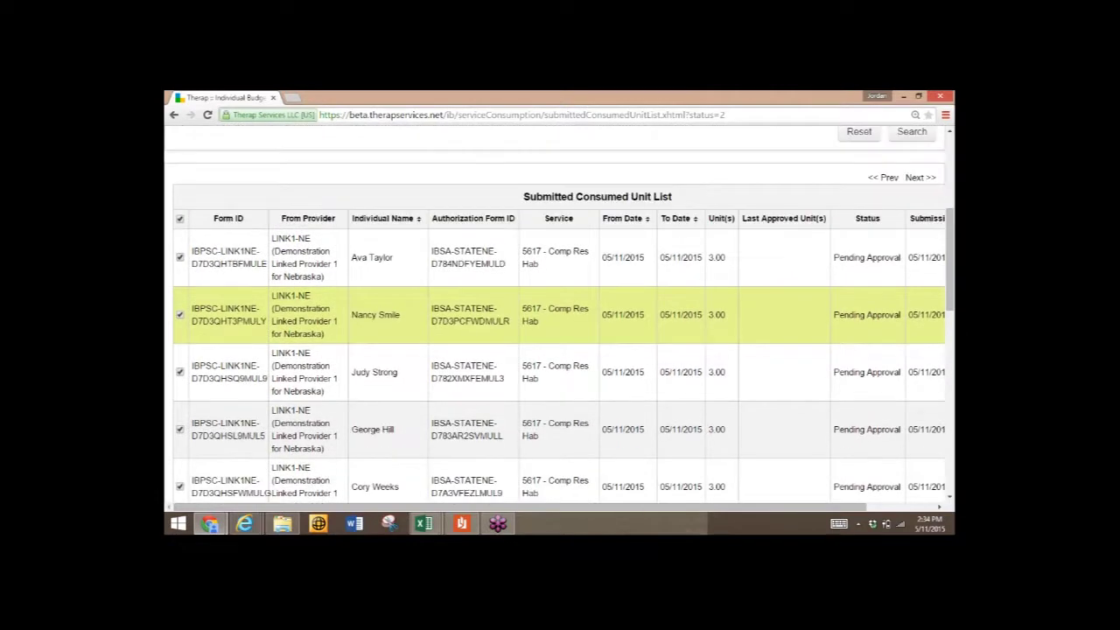
scroll(378, 337, up, 2)
click(179, 311)
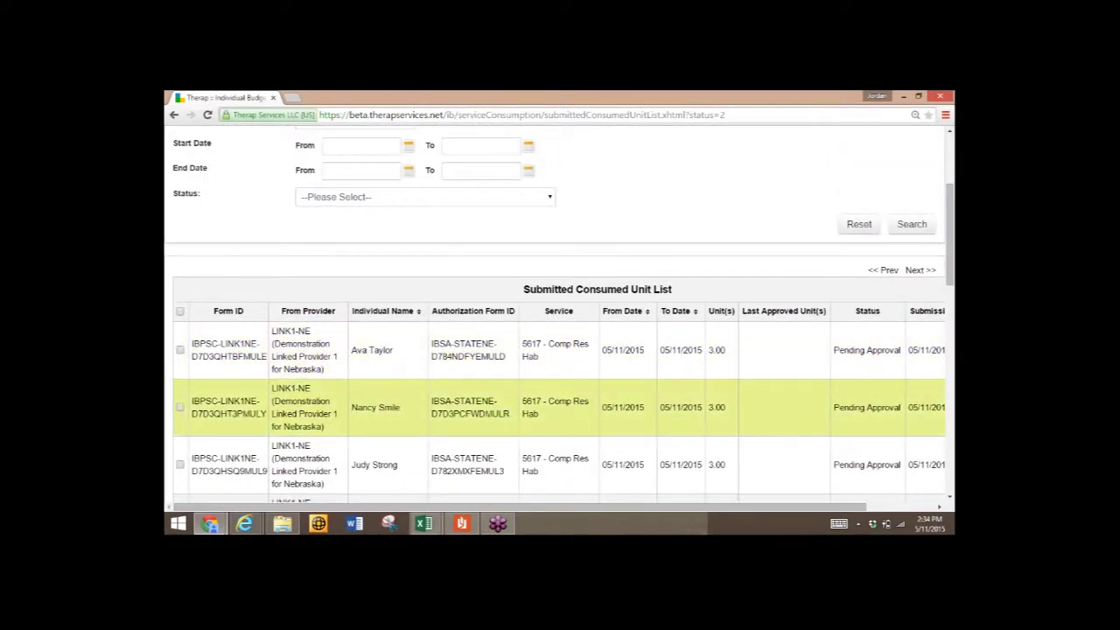
Select only the second 05/11/2015 entry in the Submitted Consumed Unit List and go to its approval option
click(179, 409)
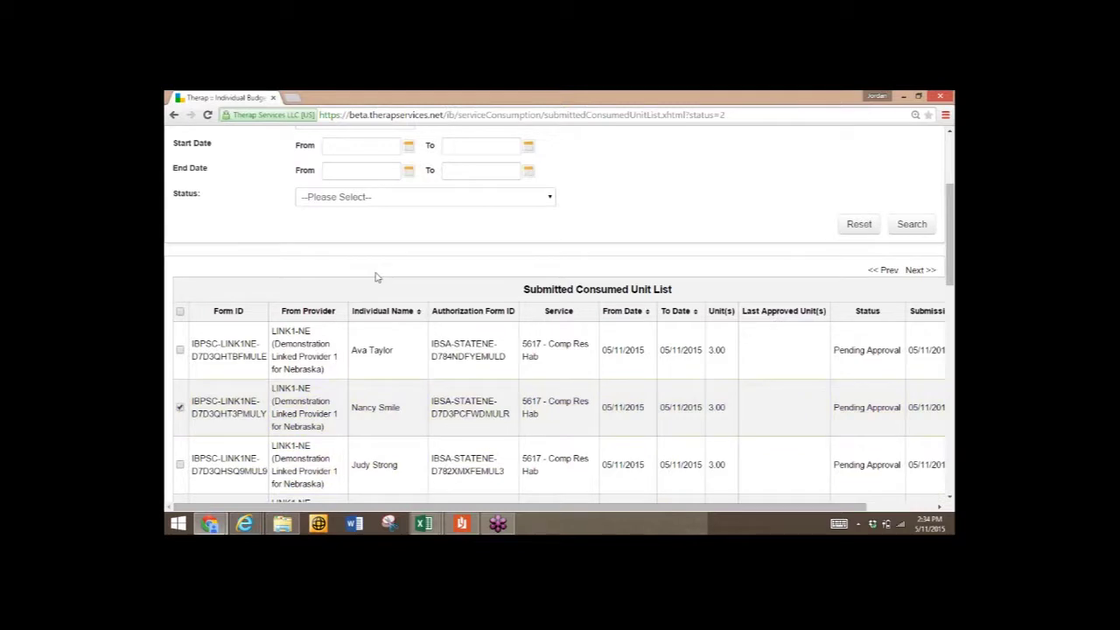
scroll(376, 276, down, 6)
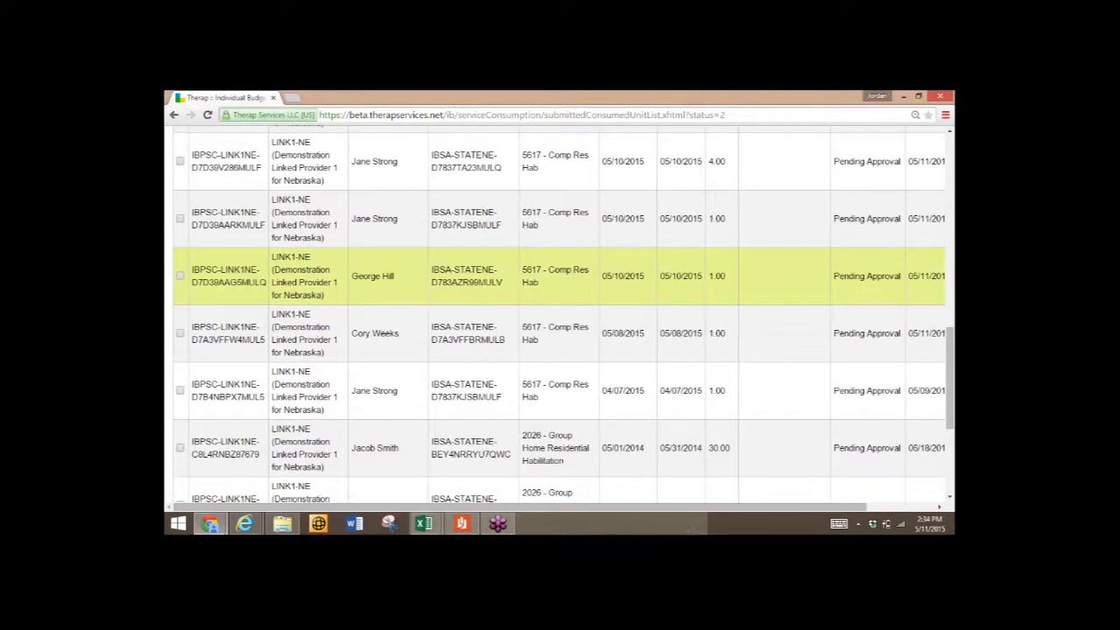
scroll(376, 267, down, 2)
scroll(376, 268, down, 4)
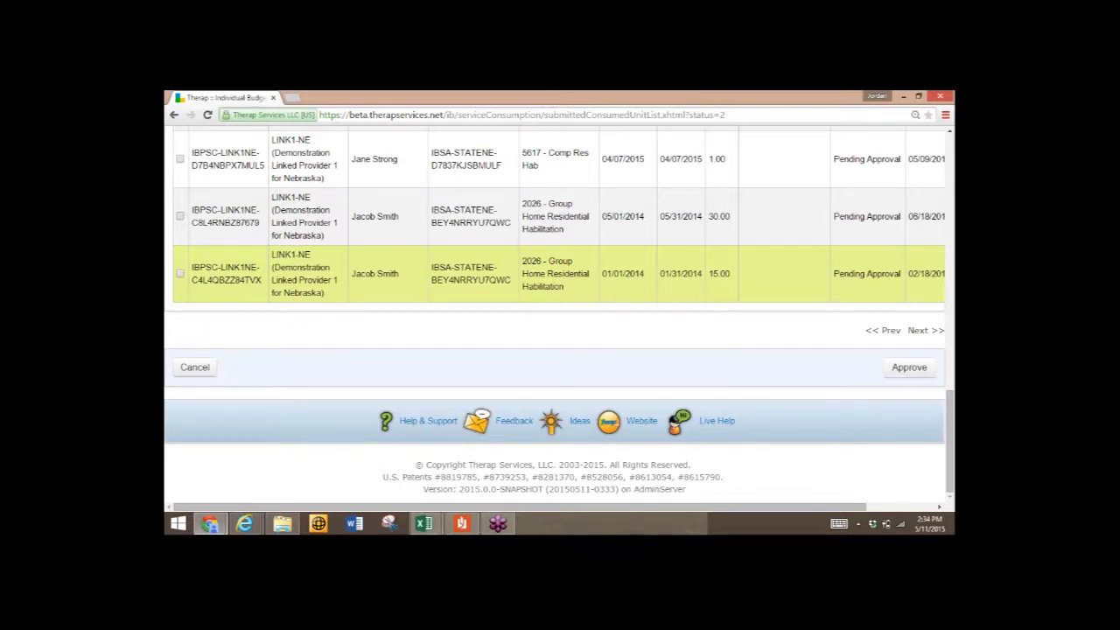
Open the details of the first 05/11/2015 Comp Res Hab entry in the Submitted Consumed Unit List
scroll(560, 272, right, 2)
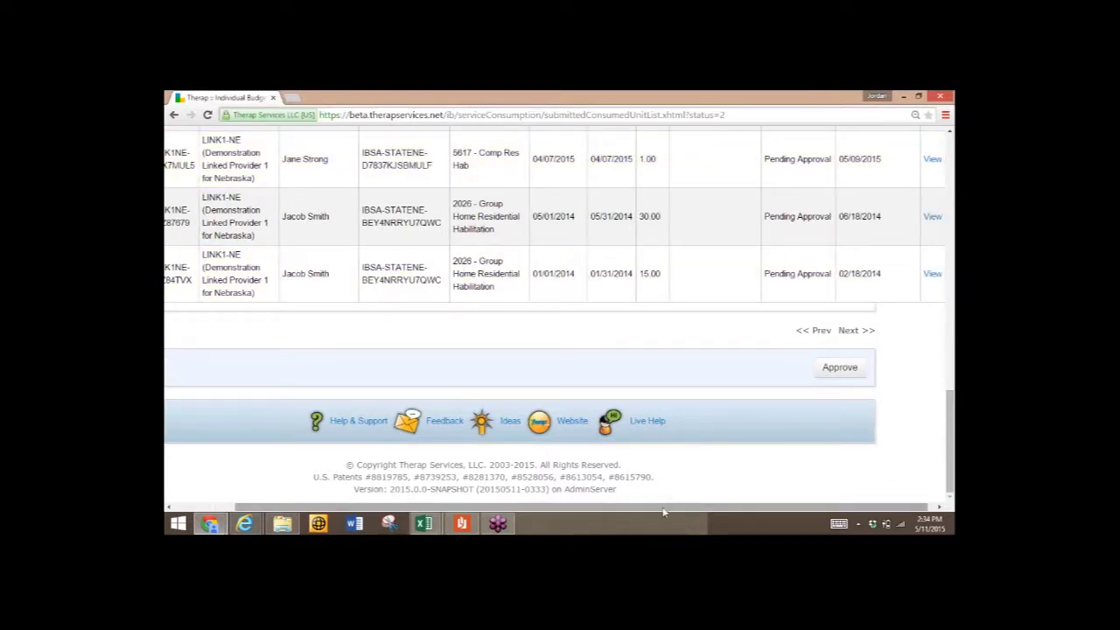
drag(694, 507, 703, 507)
drag(951, 419, 922, 243)
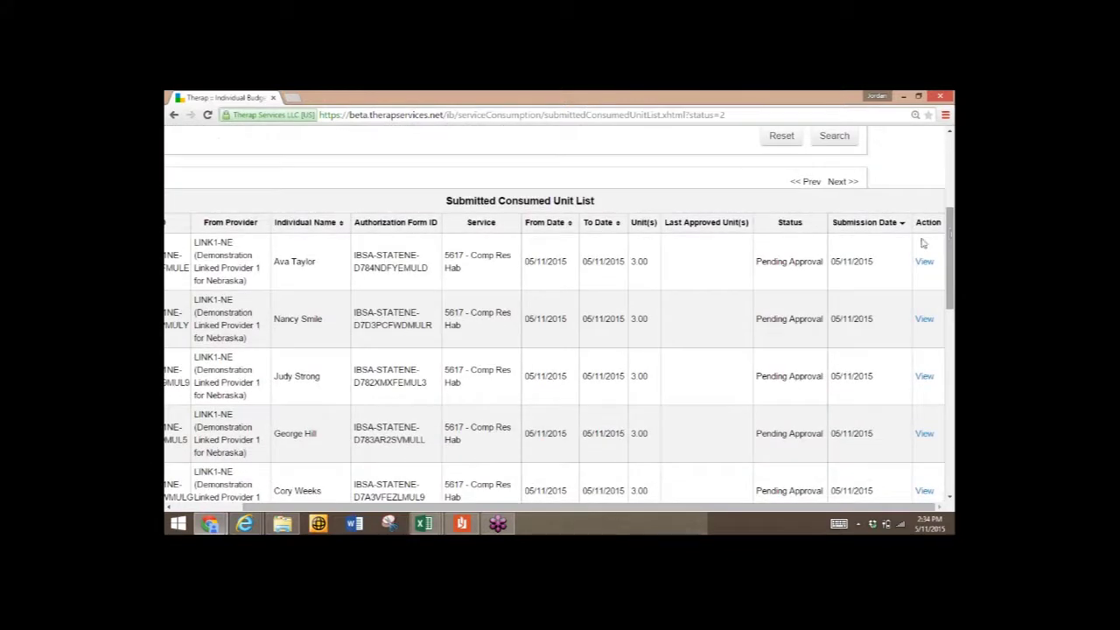
click(925, 262)
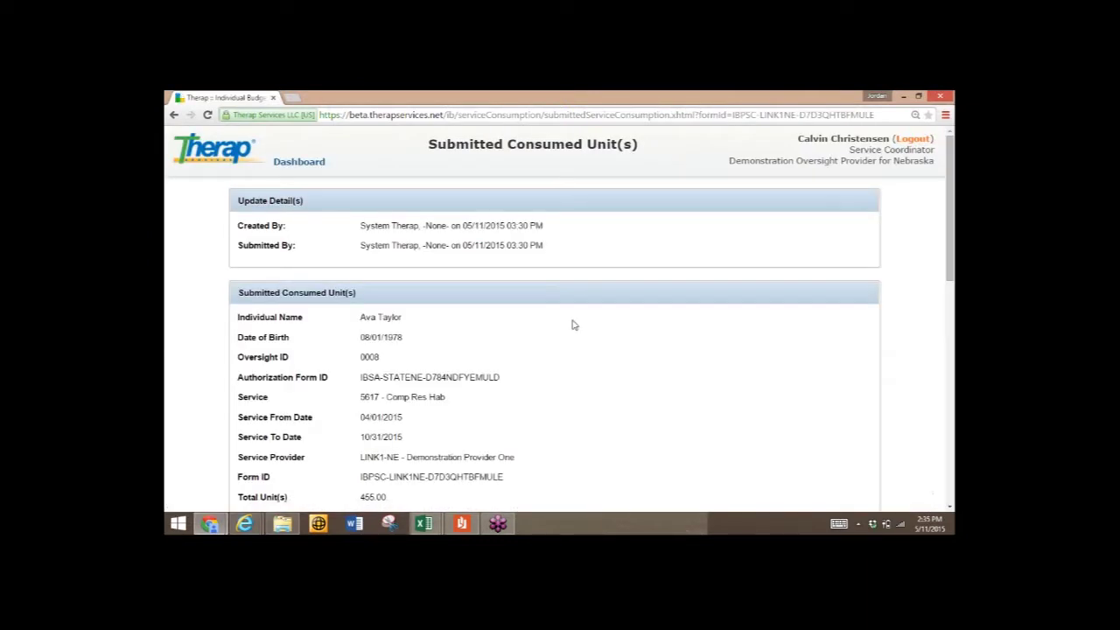
Check the record's authorization, service, rate, dates and units, and approve its submitted consumed units without a comment
scroll(573, 324, down, 1)
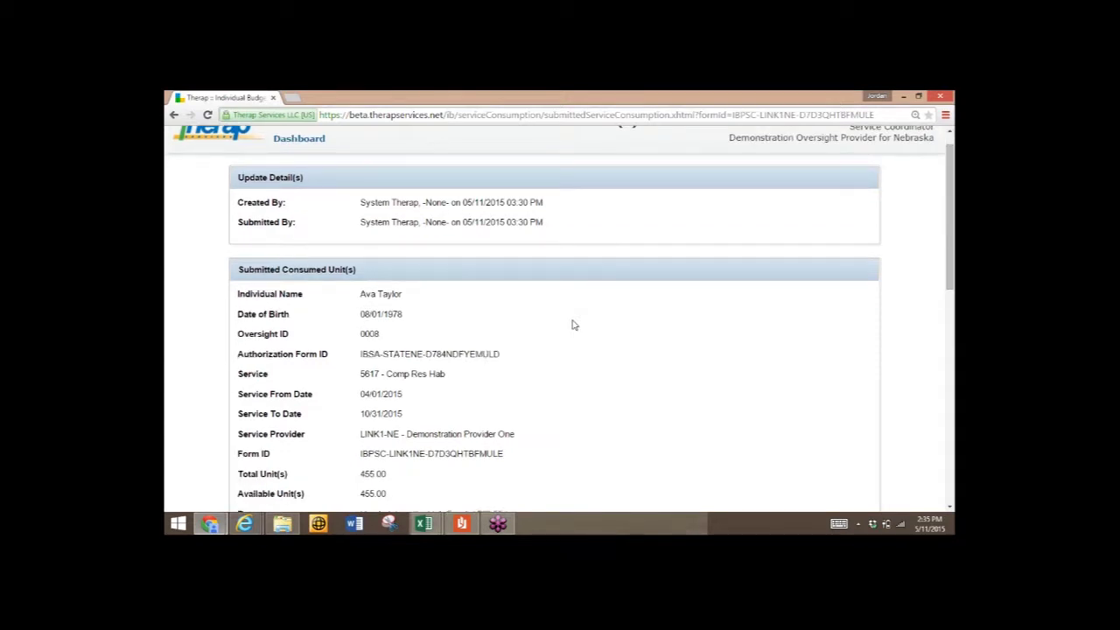
scroll(573, 324, down, 5)
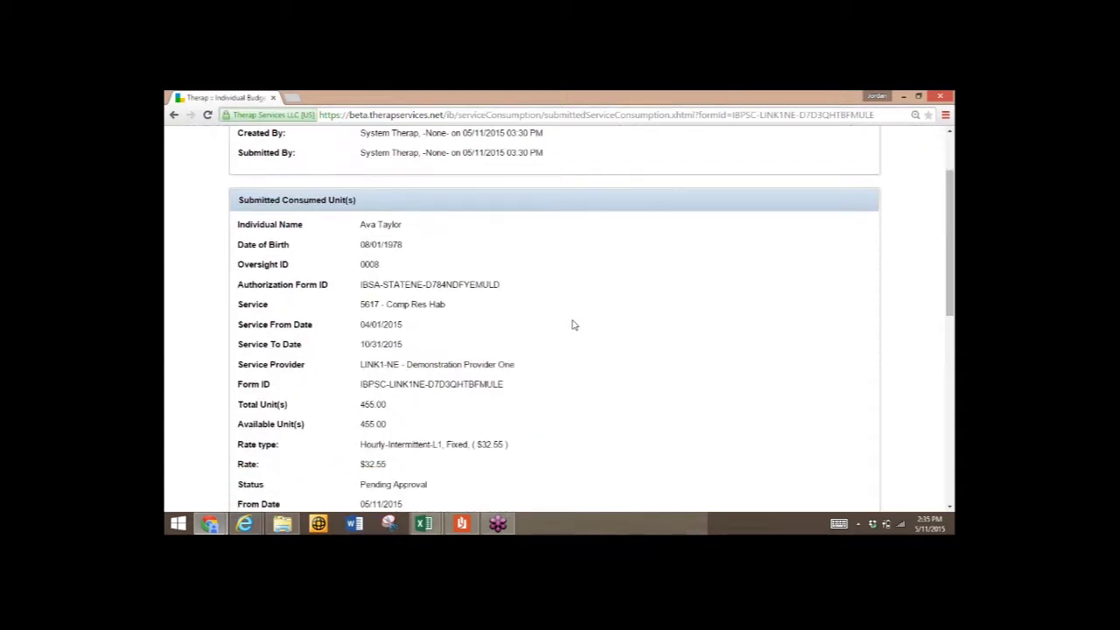
scroll(573, 324, down, 3)
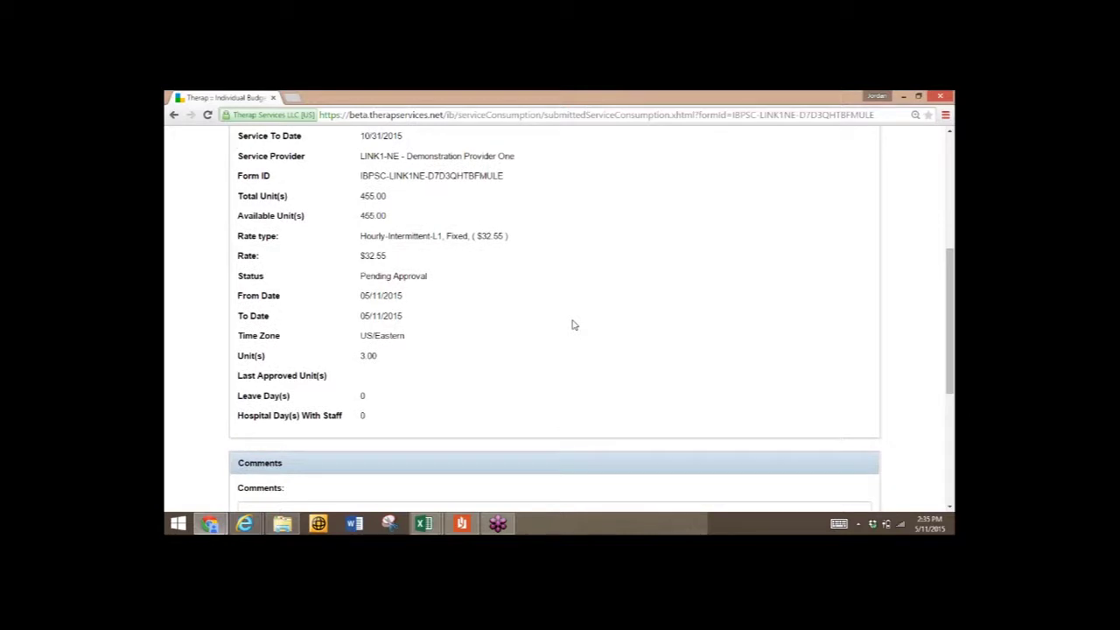
scroll(573, 325, down, 3)
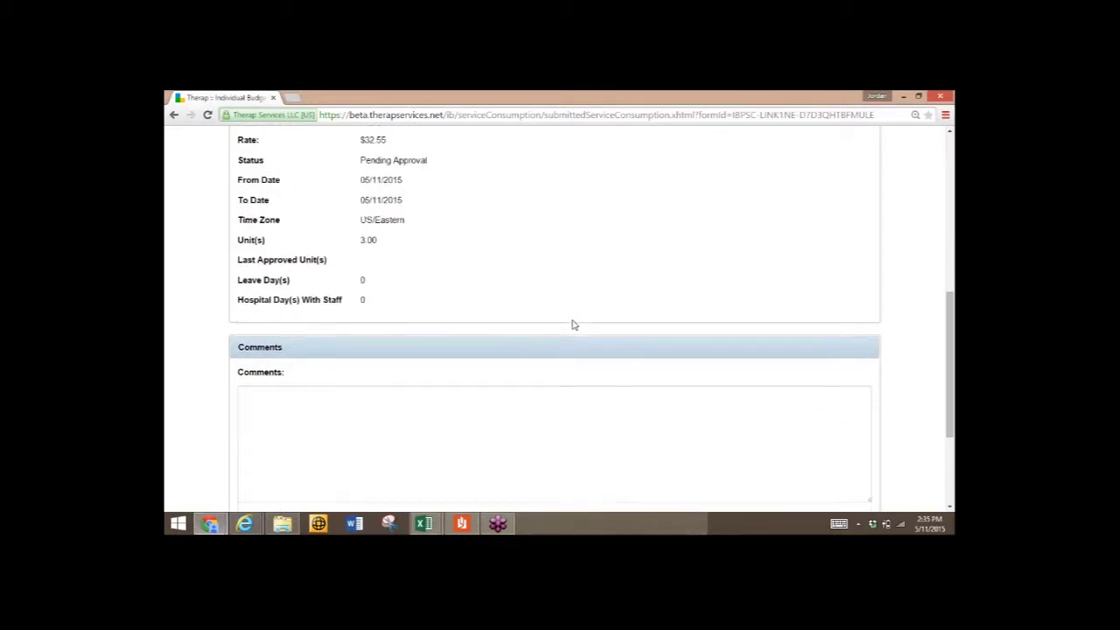
scroll(573, 325, down, 2)
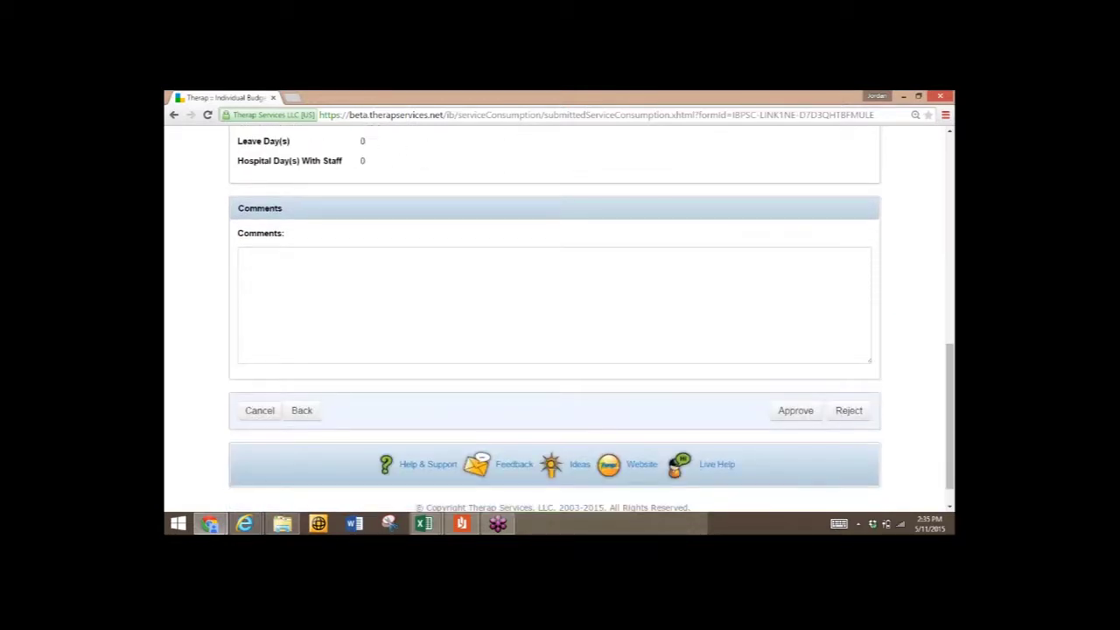
scroll(573, 324, up, 8)
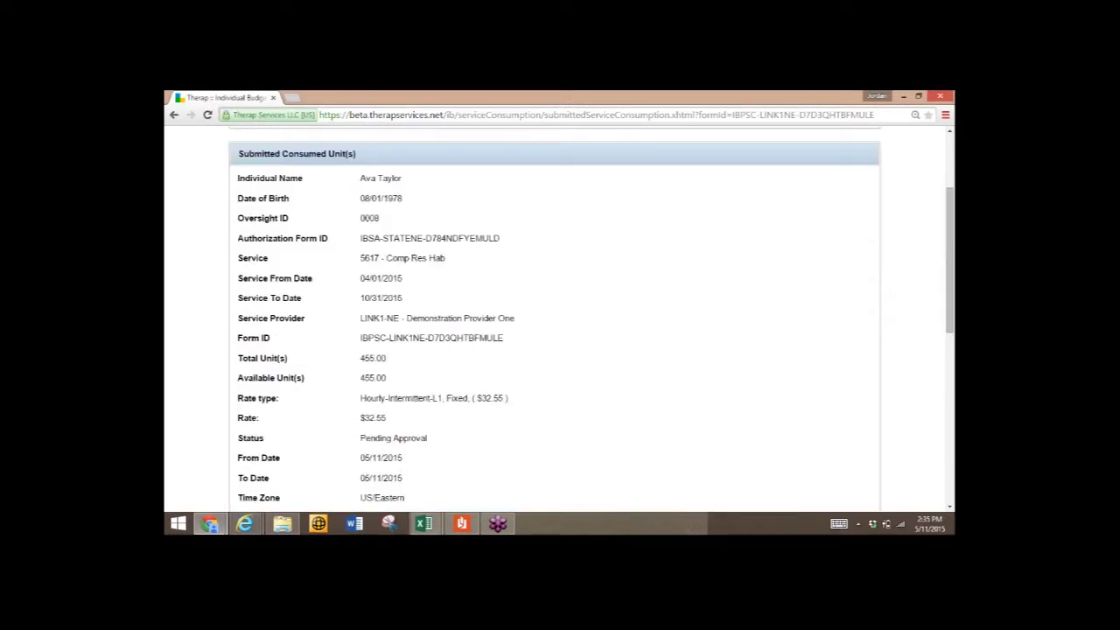
scroll(590, 313, down, 1)
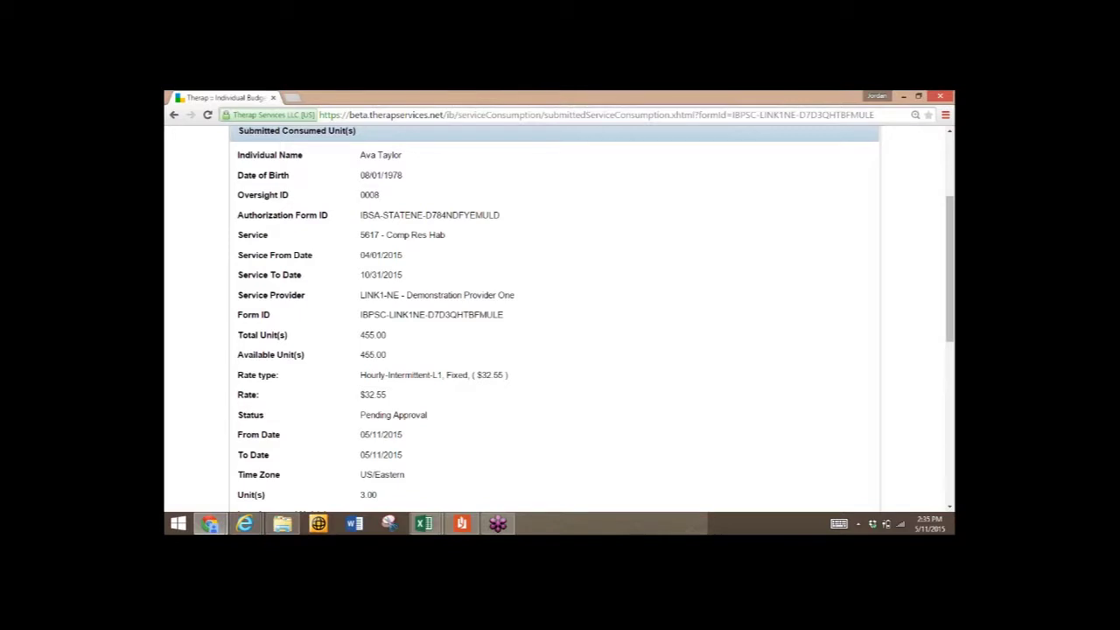
scroll(554, 315, down, 5)
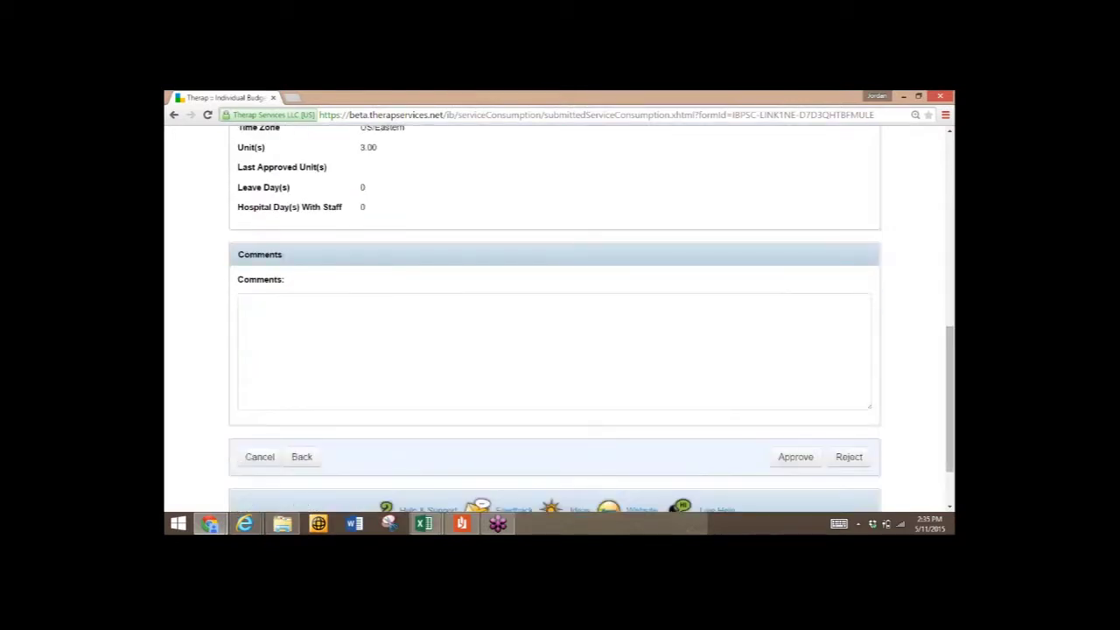
scroll(554, 315, down, 1)
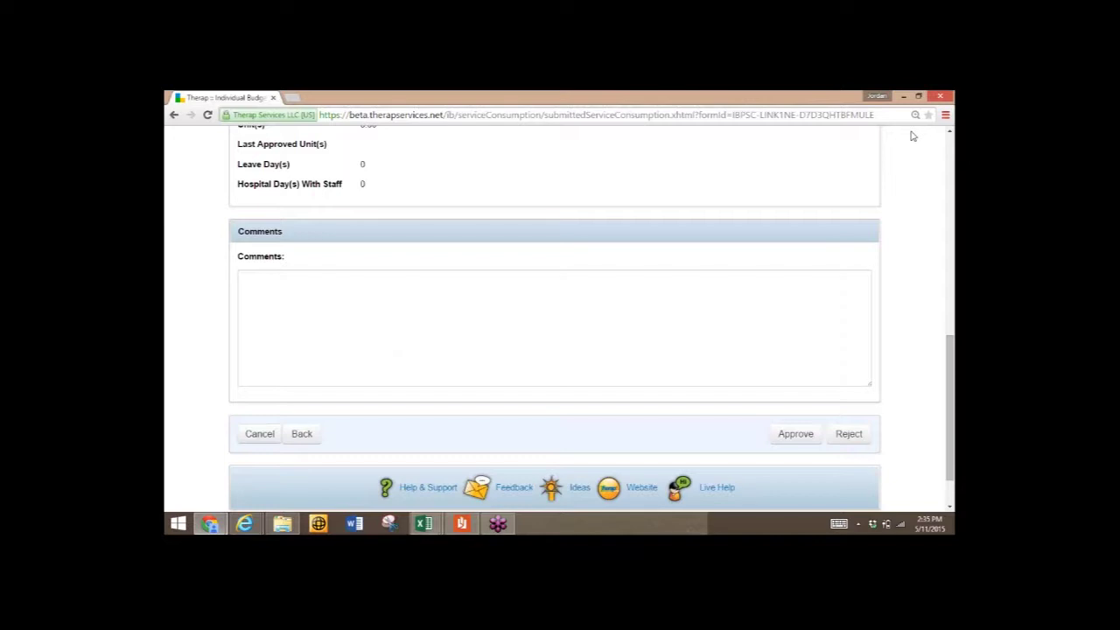
click(795, 433)
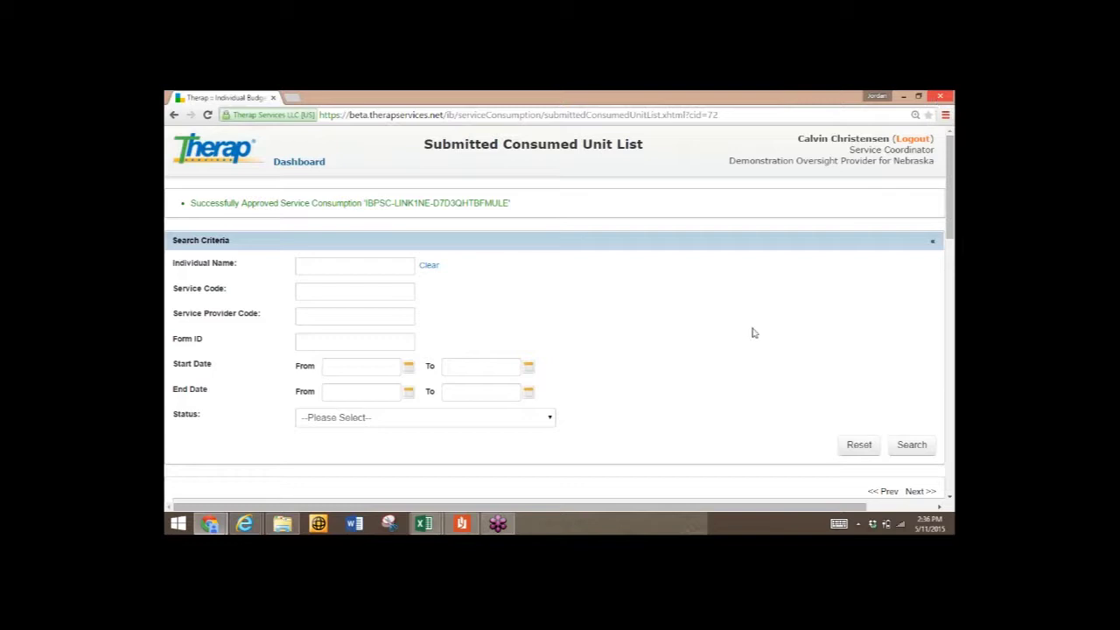
Open the details of the first entry still pending approval in the Submitted Consumed Unit List
scroll(754, 333, down, 1)
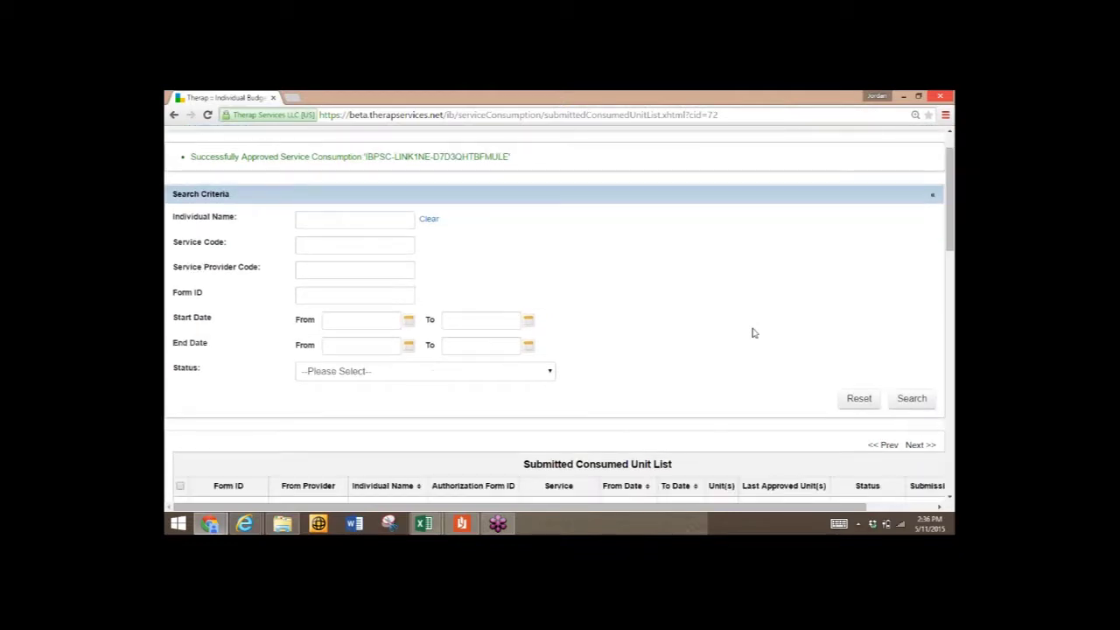
scroll(754, 333, down, 2)
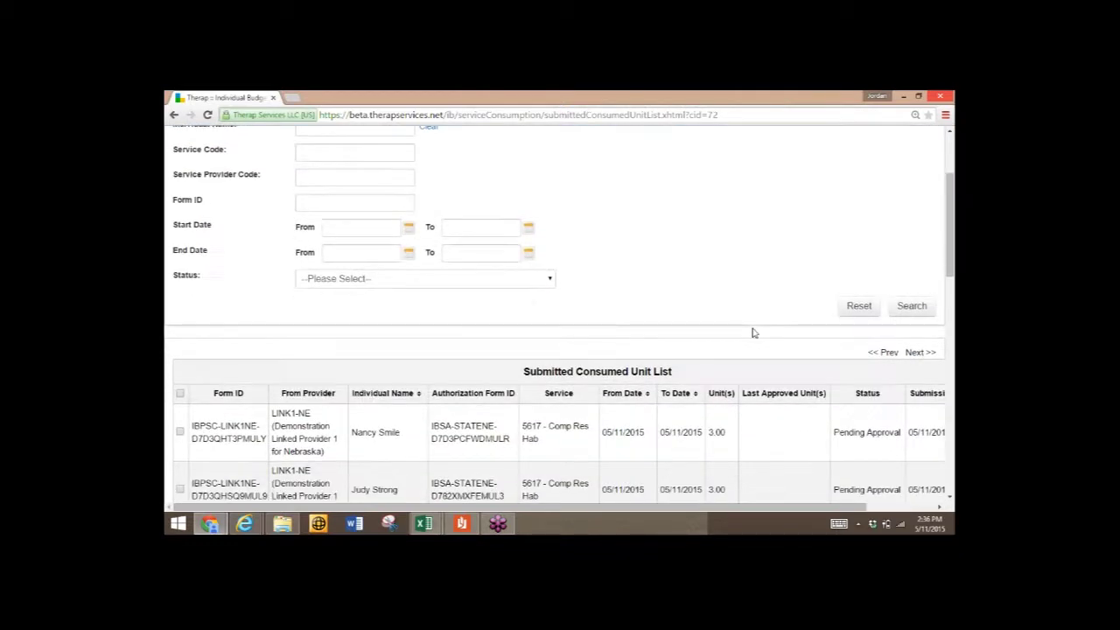
scroll(754, 333, down, 1)
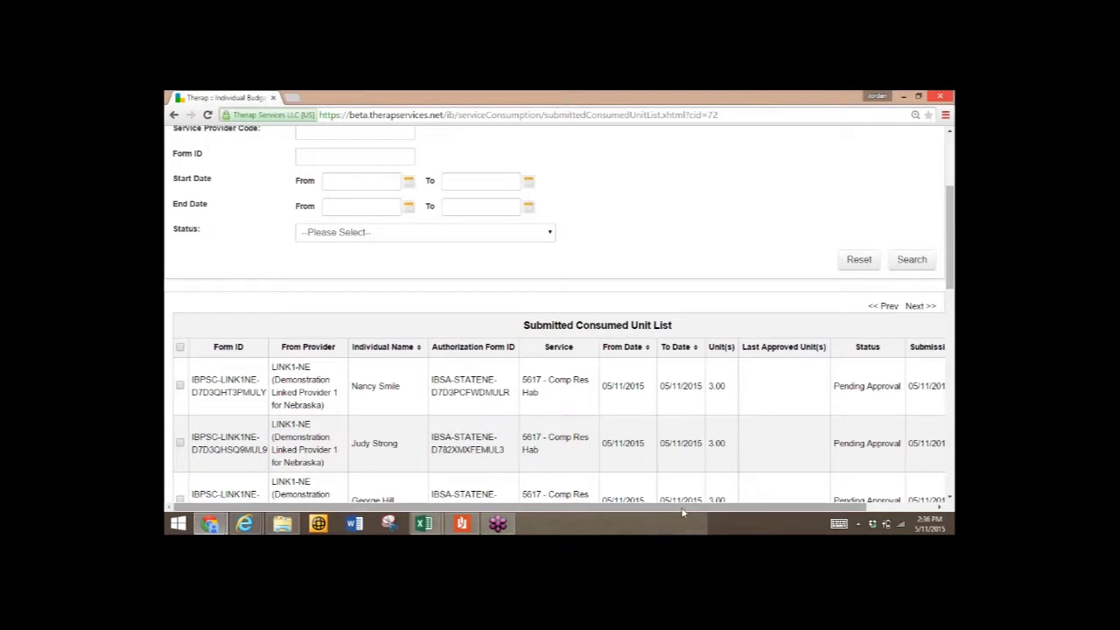
drag(682, 512, 757, 513)
click(924, 385)
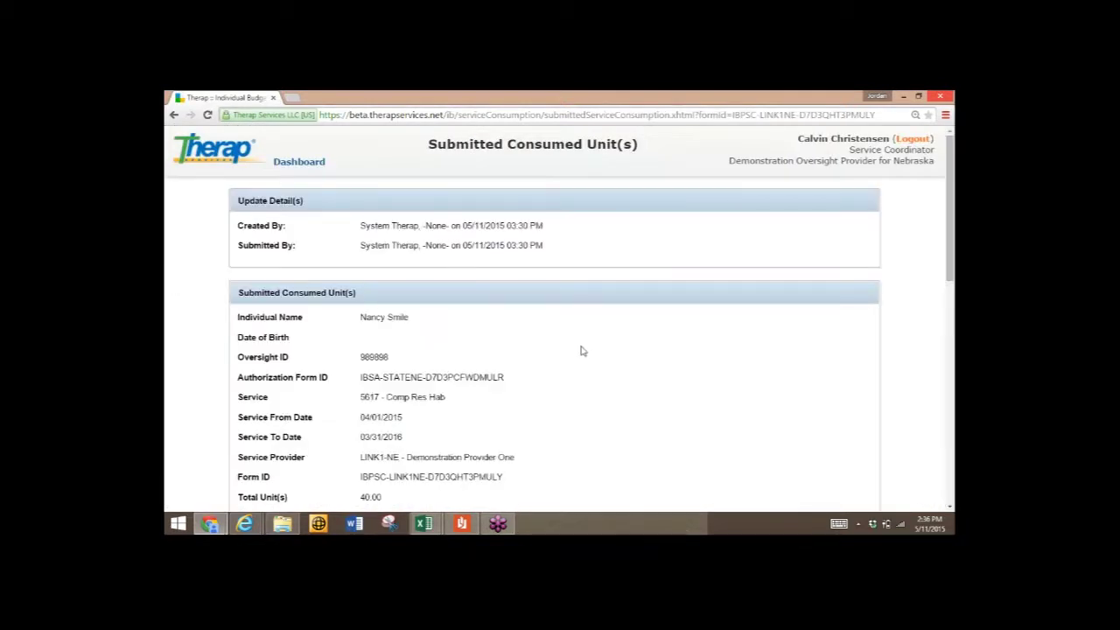
Examine the pending Comp Res Hab record's authorization, service period, total and available units, rate, dates and submitted units
scroll(581, 350, down, 2)
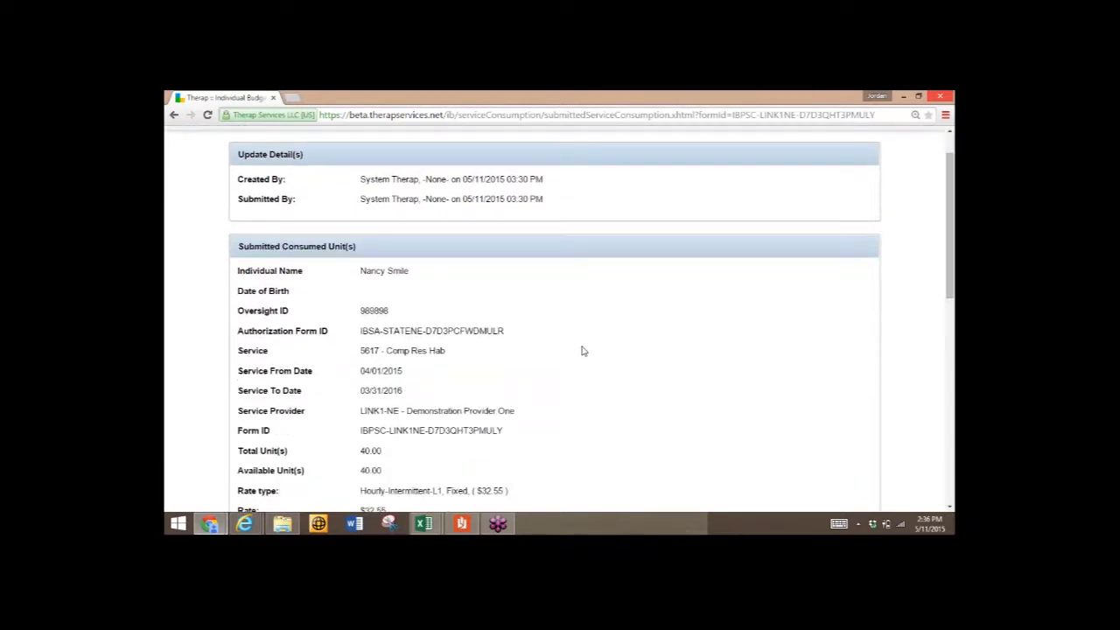
scroll(582, 351, down, 1)
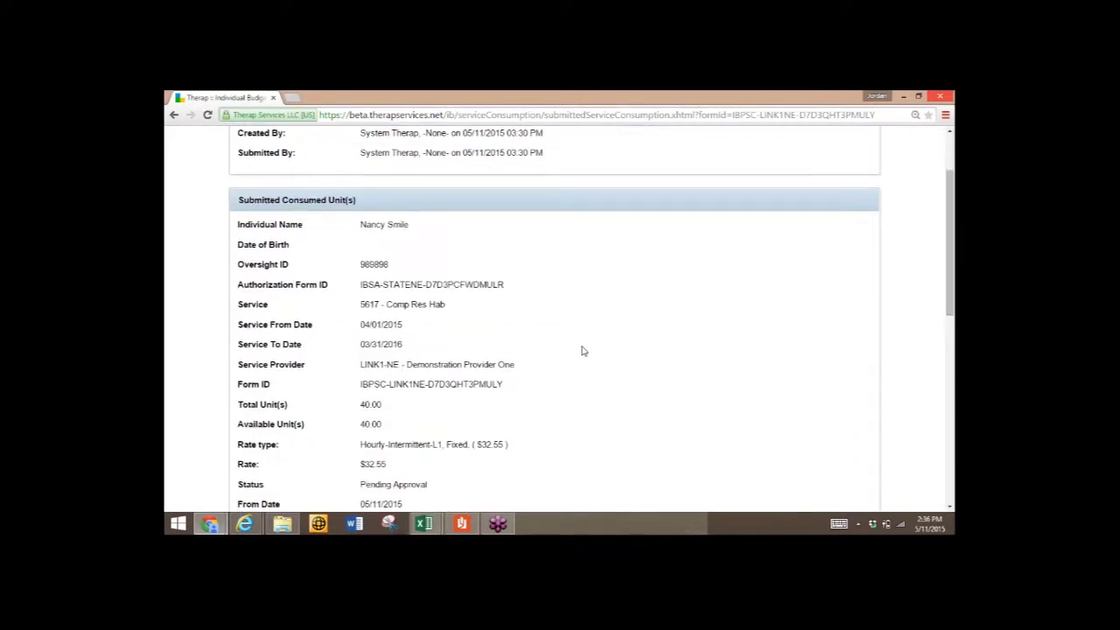
scroll(582, 351, down, 1)
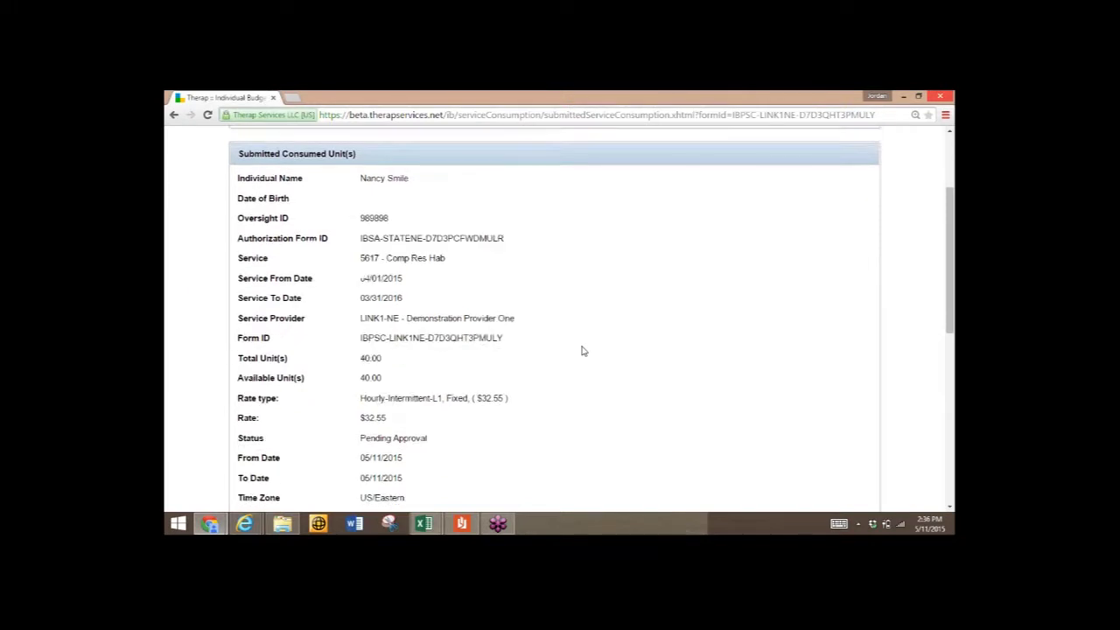
scroll(581, 351, down, 1)
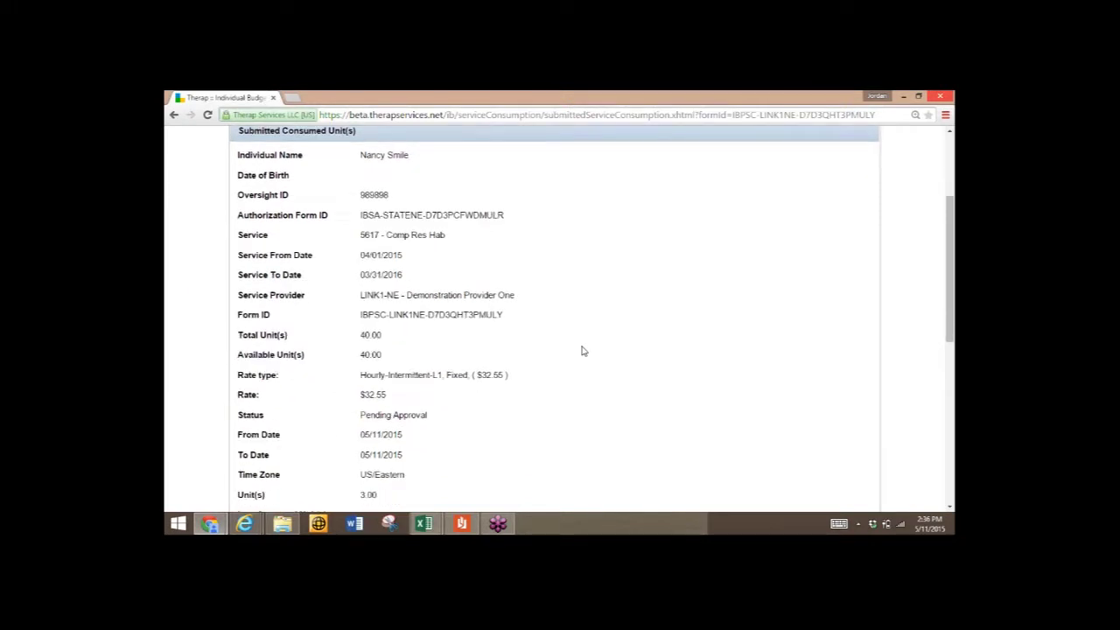
scroll(581, 351, down, 1)
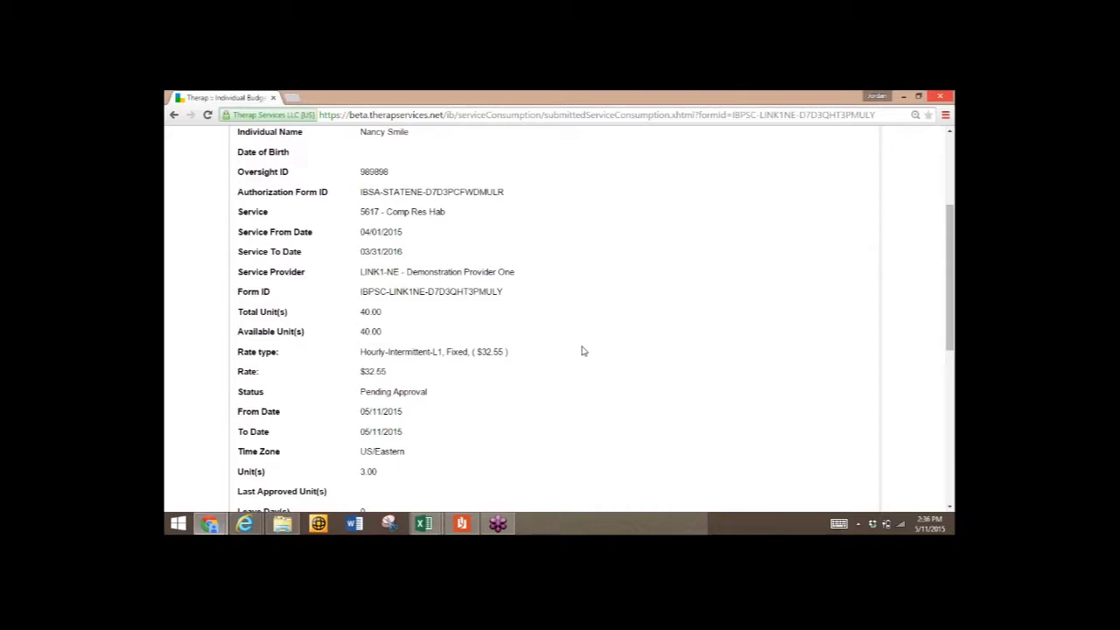
scroll(581, 351, down, 1)
scroll(581, 351, down, 1)
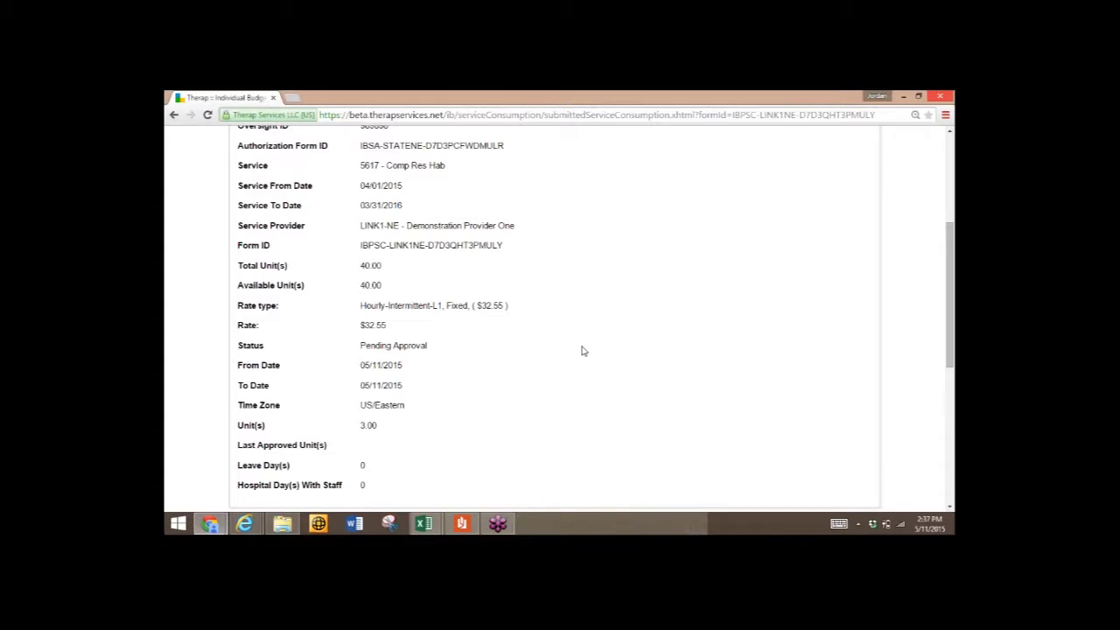
scroll(583, 350, up, 3)
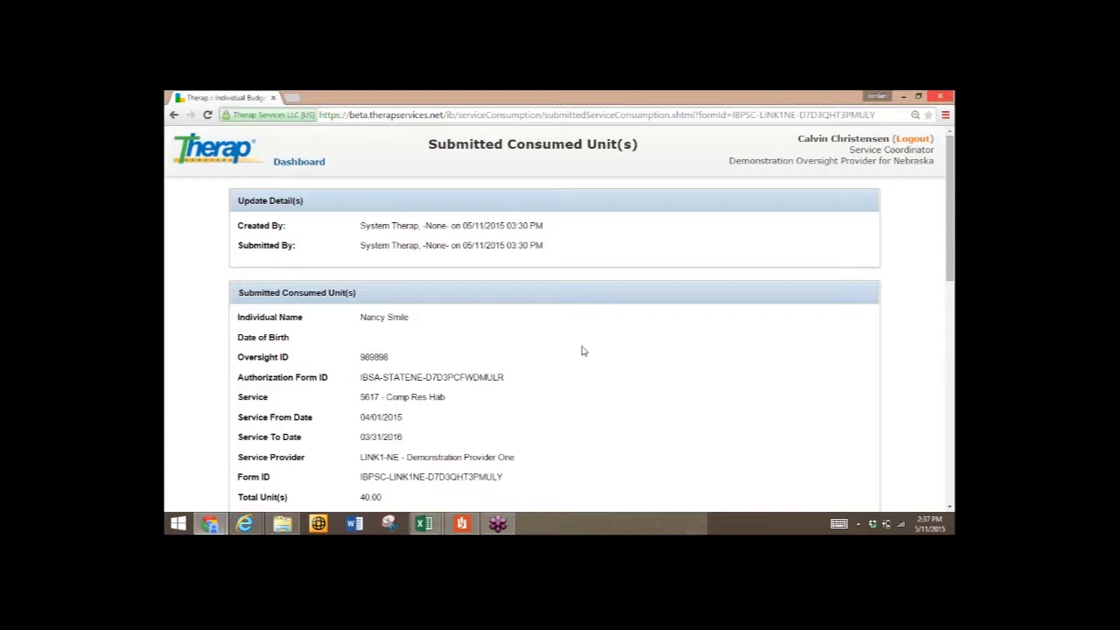
Return to the dashboard and open the budget search in the Individual Budgeting section
click(299, 162)
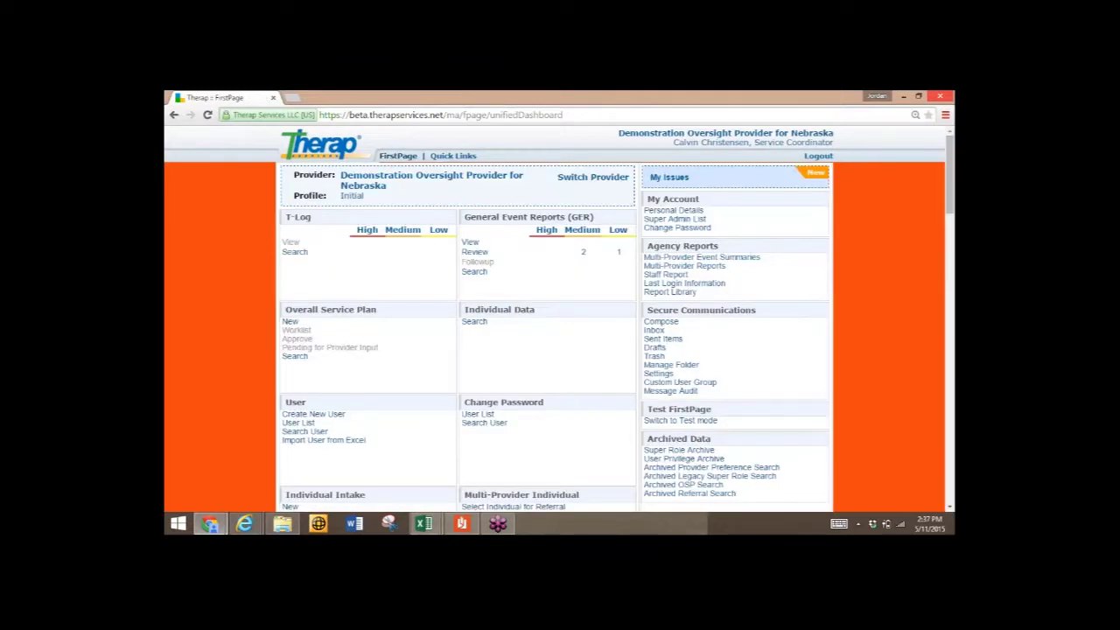
scroll(558, 319, down, 10)
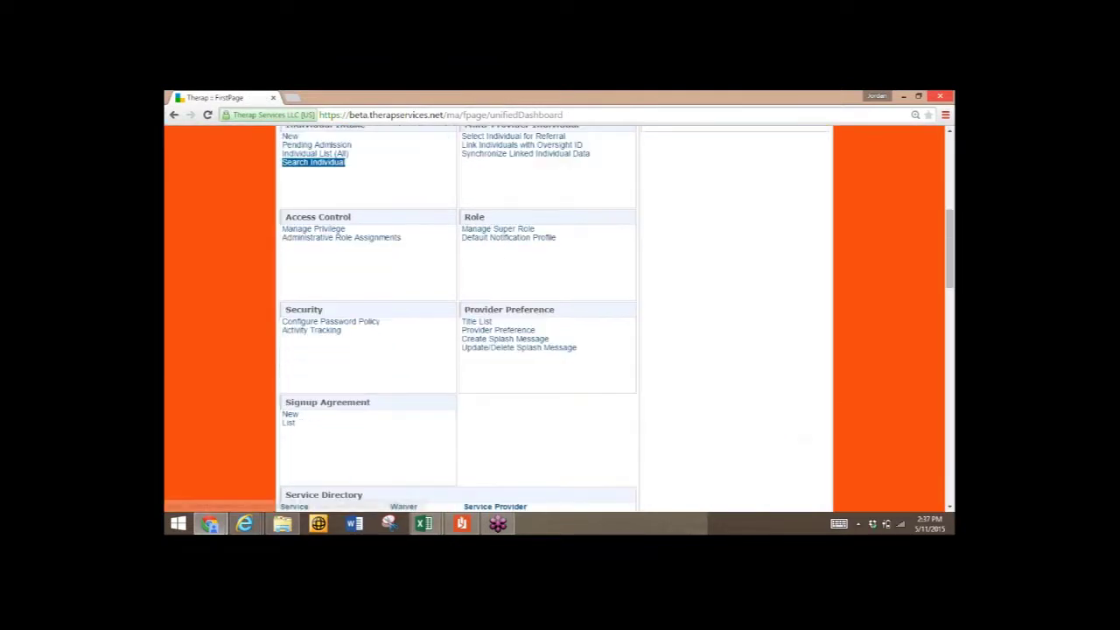
scroll(558, 318, down, 10)
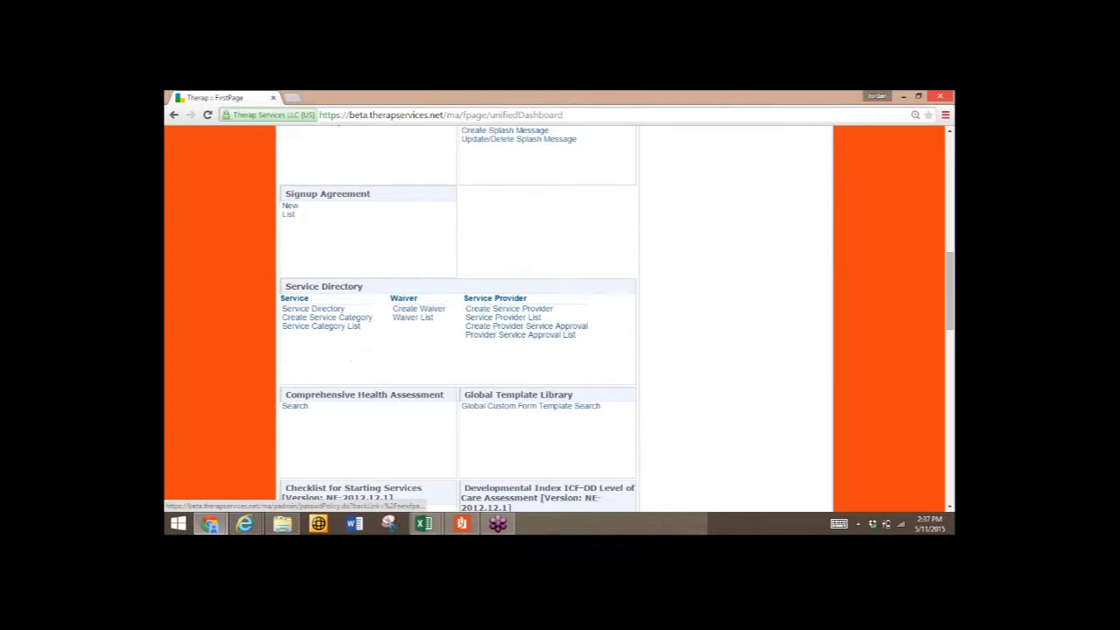
scroll(300, 160, down, 6)
scroll(299, 161, up, 2)
scroll(558, 319, up, 4)
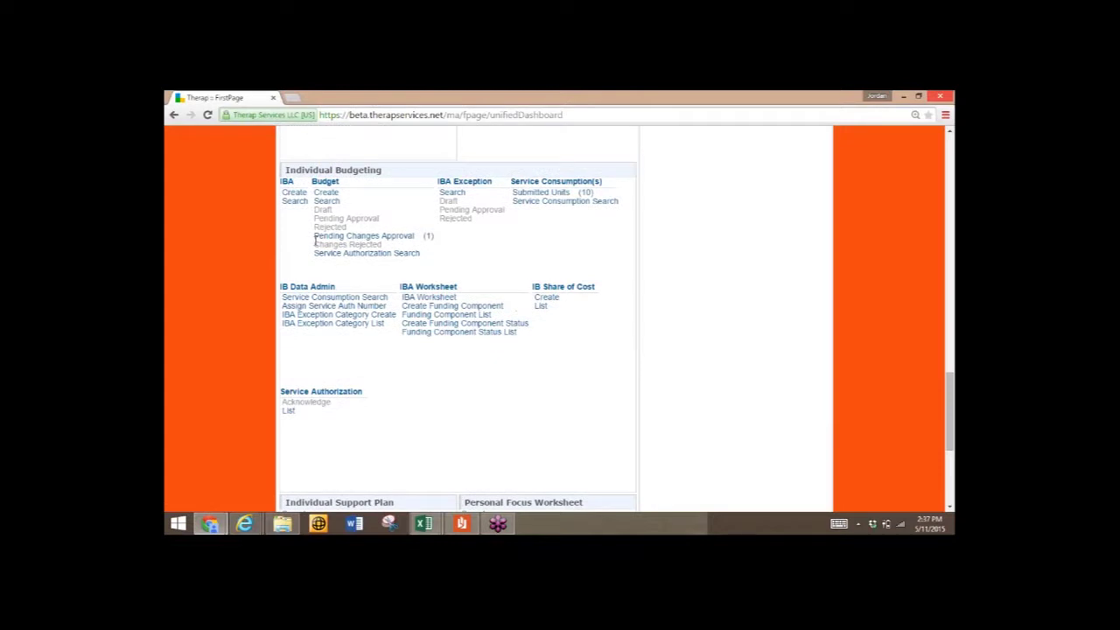
click(326, 201)
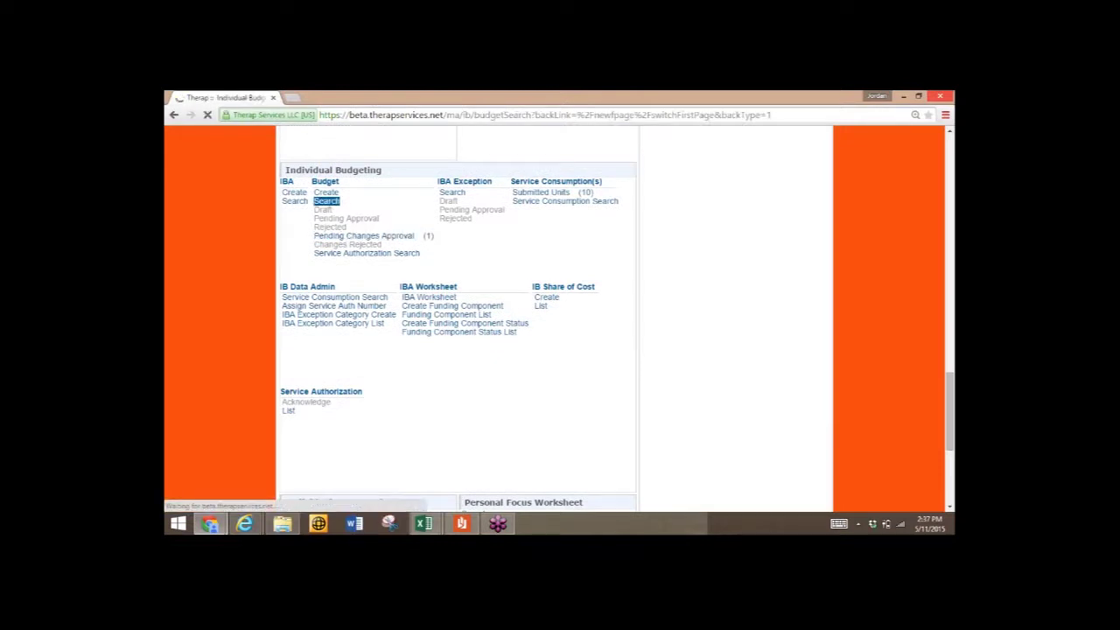
Search for the individual's budget by entering and choosing the individual's name
click(455, 270)
text(weeks)
click(463, 290)
click(799, 456)
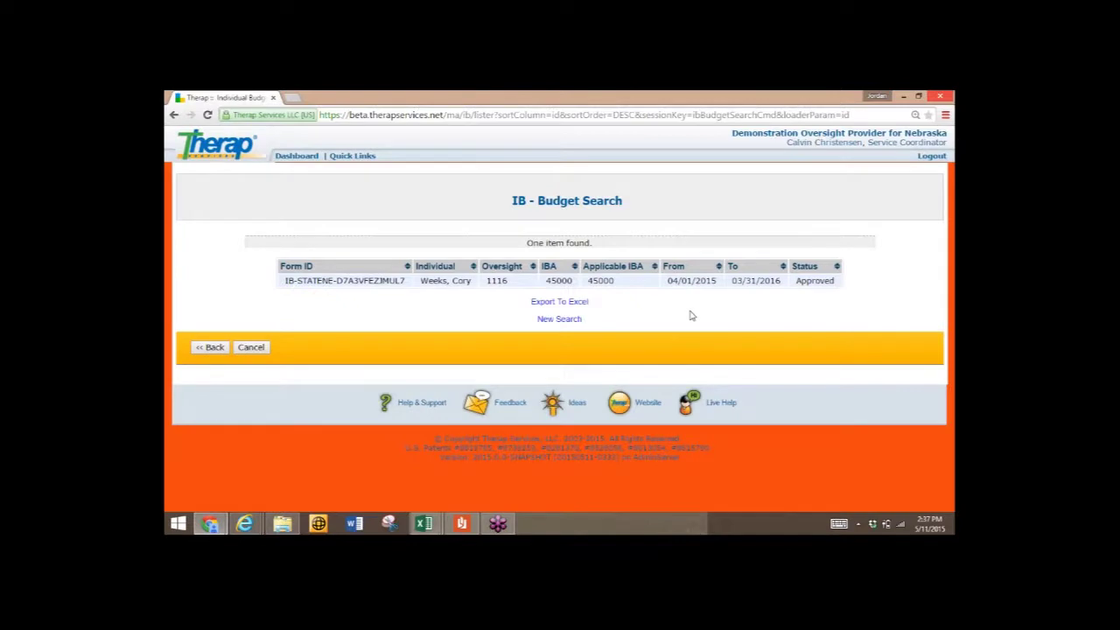
Open the approved budget for 04/01/2015 to 03/31/2016 and check its total, consumed and remaining amounts
click(725, 280)
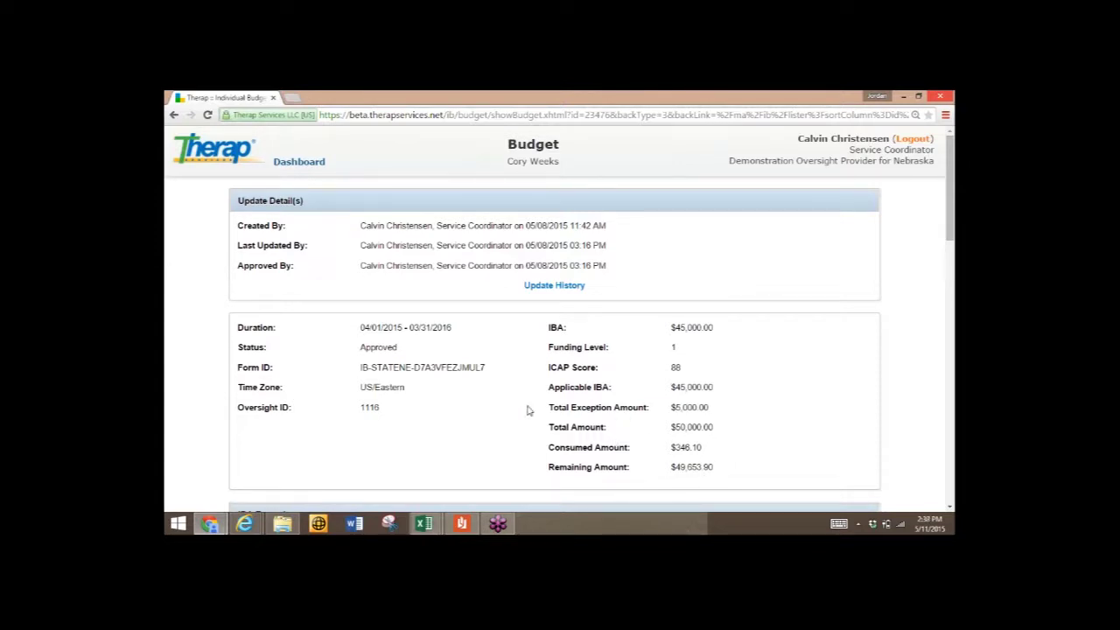
scroll(527, 409, down, 2)
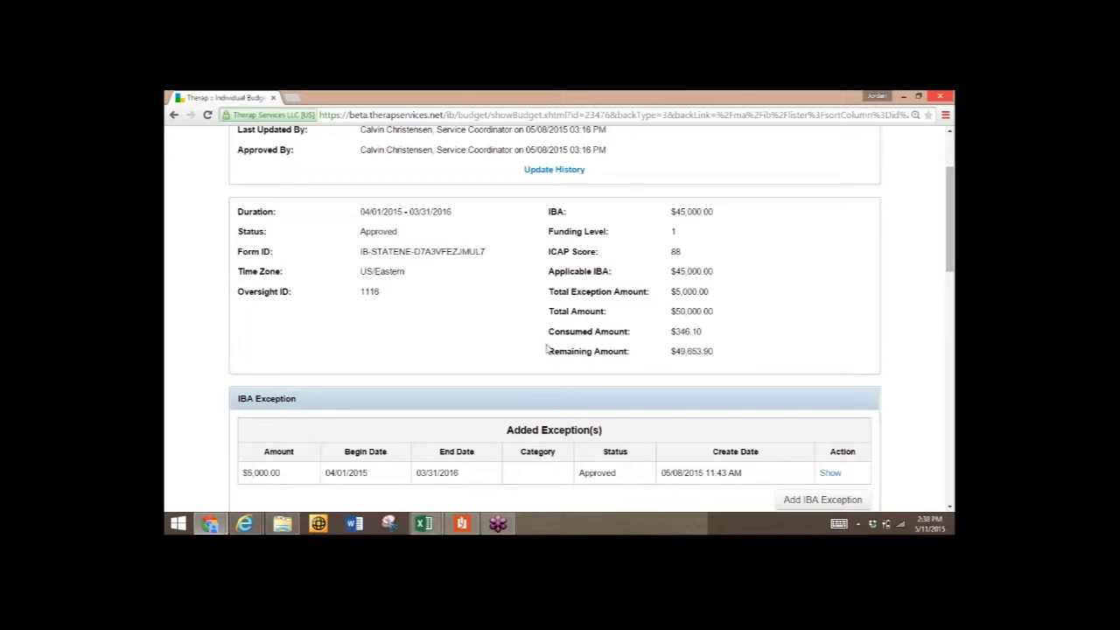
scroll(395, 319, up, 2)
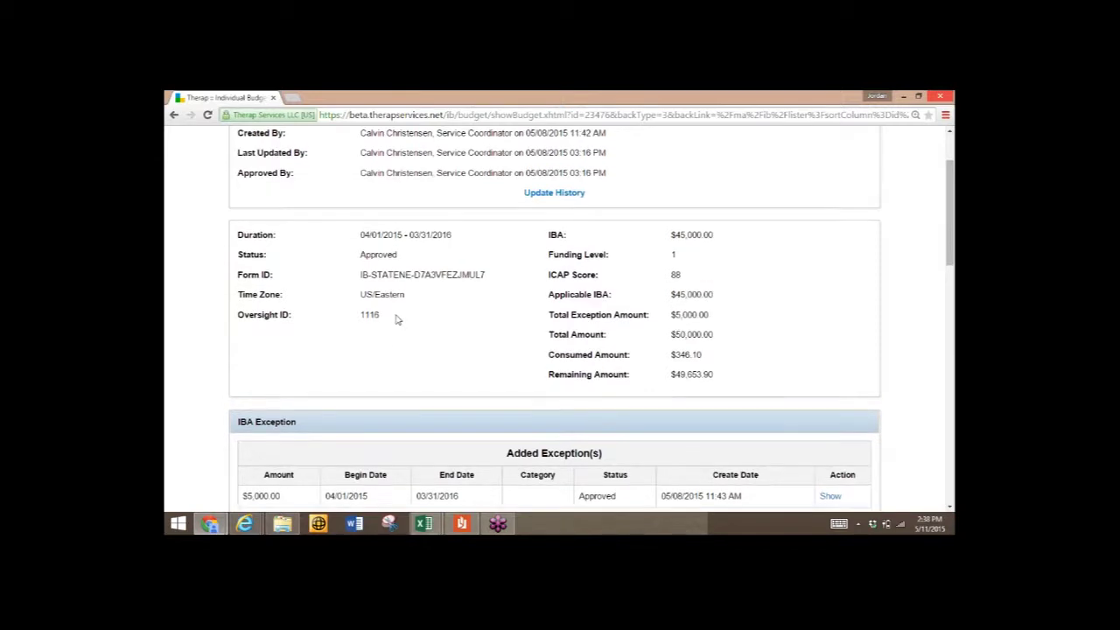